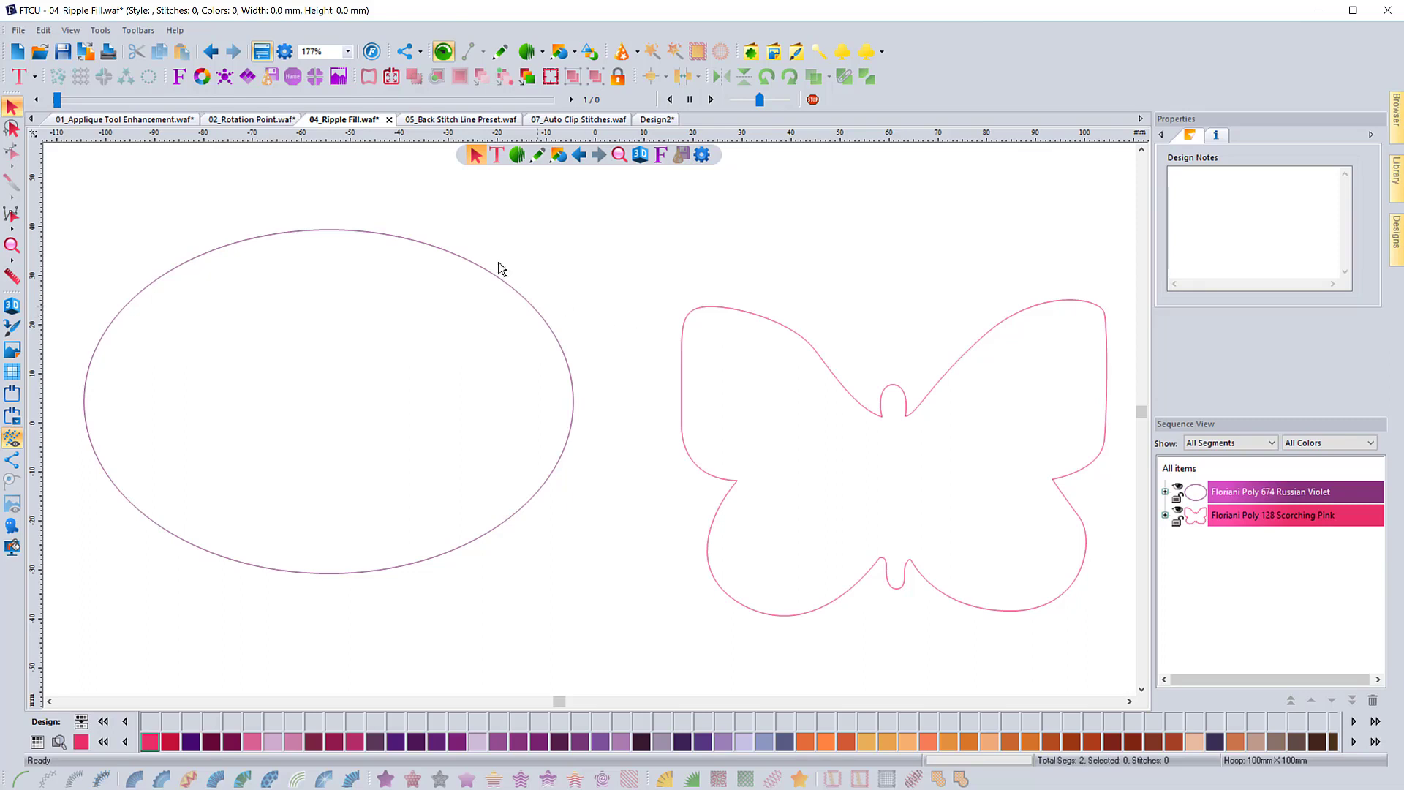
Apply a ripple fill to the ellipse artwork
click(362, 232)
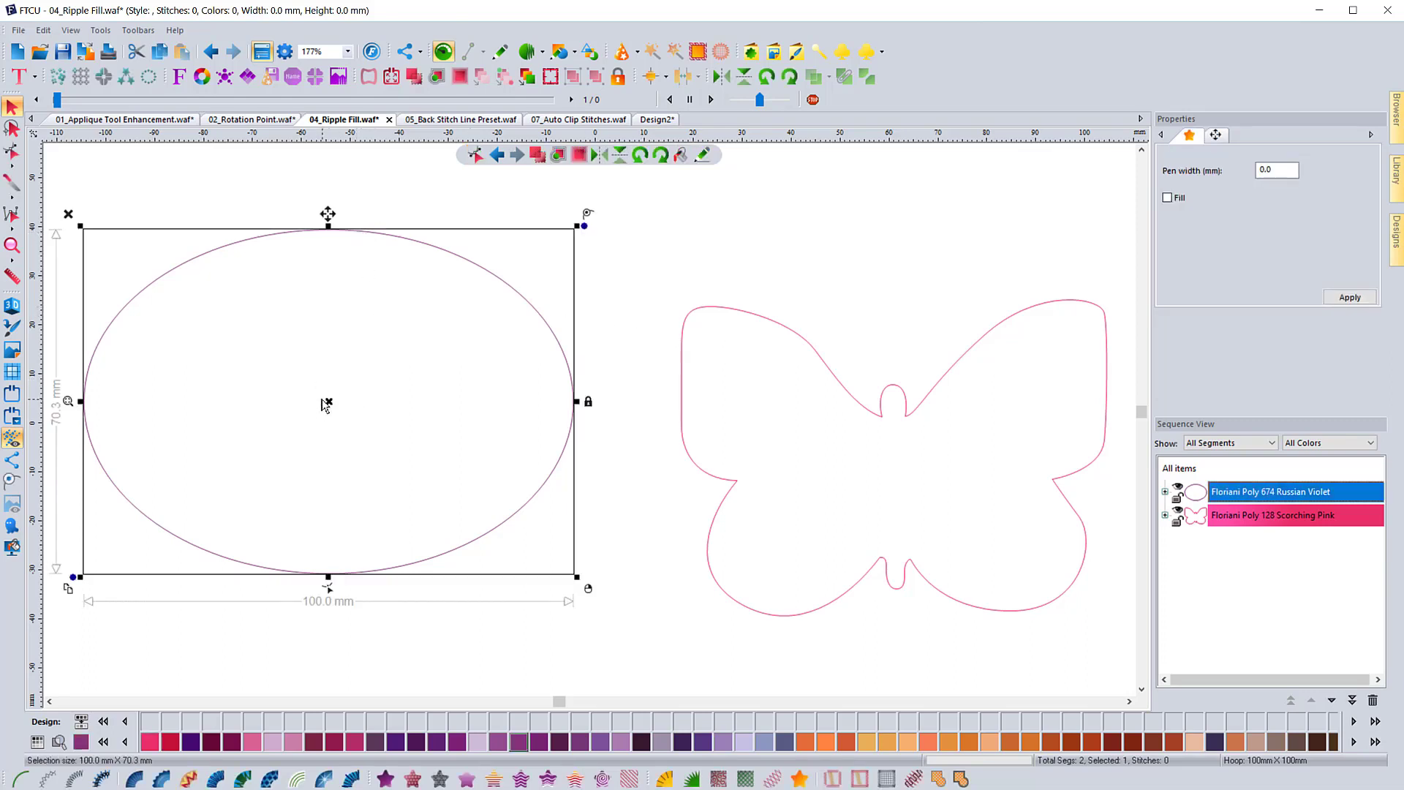
click(1165, 492)
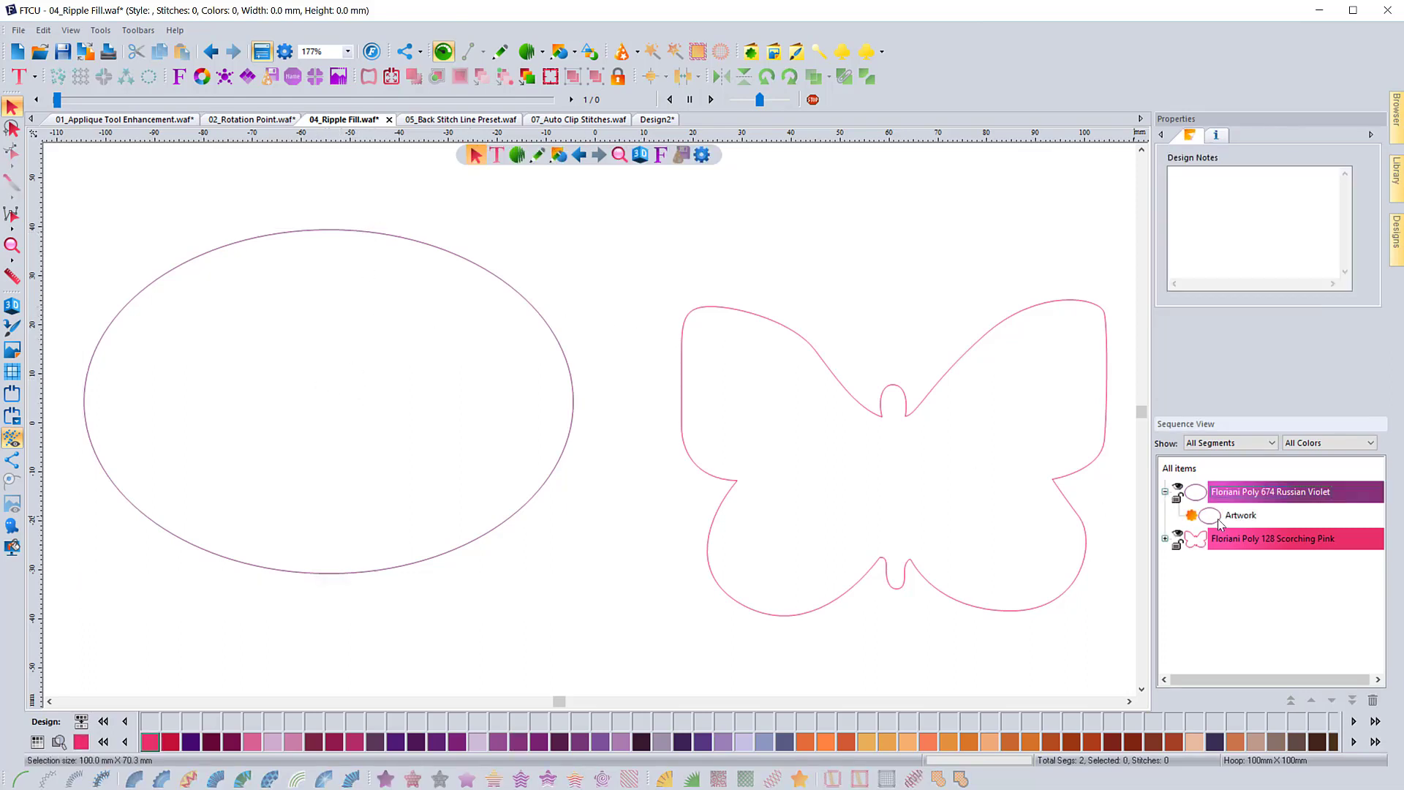
click(1235, 516)
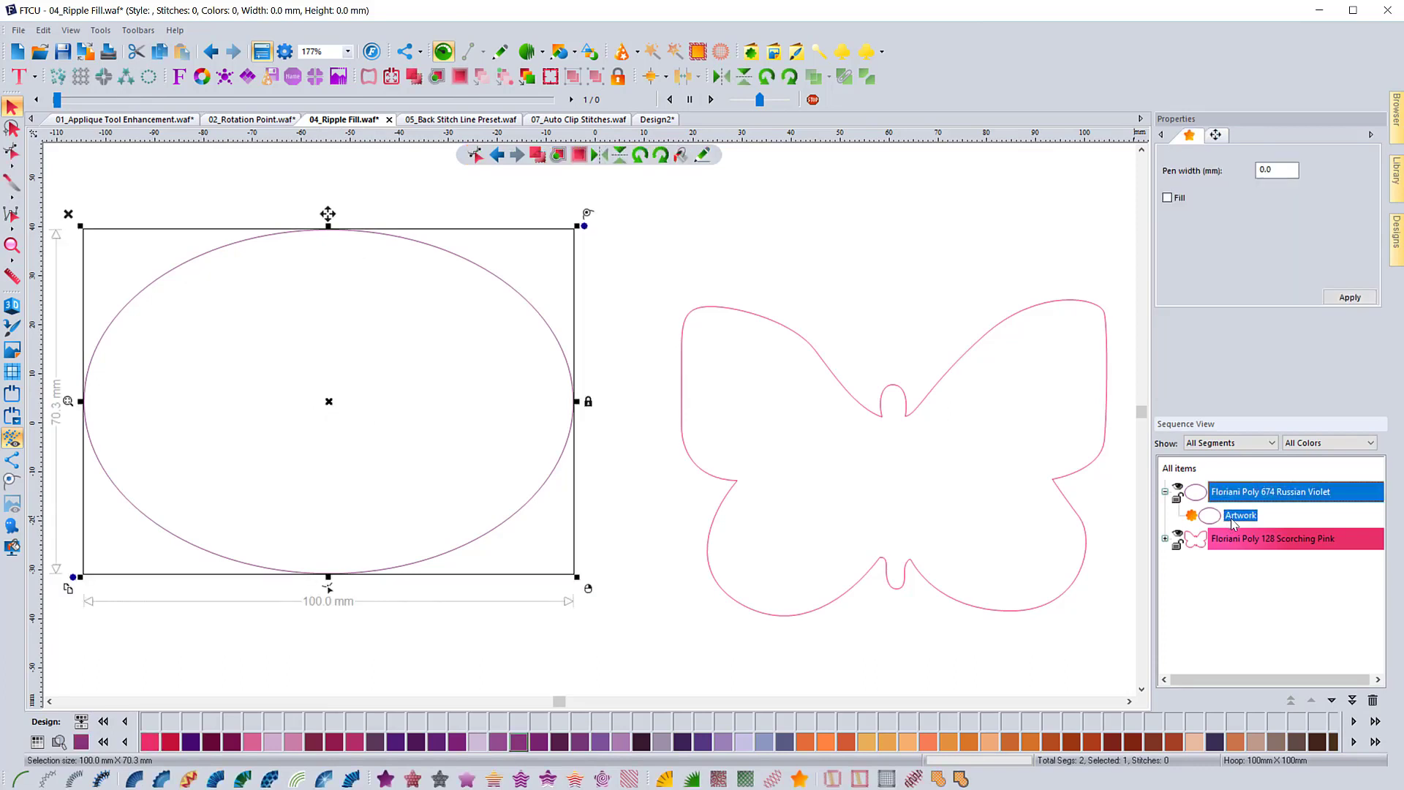
click(603, 780)
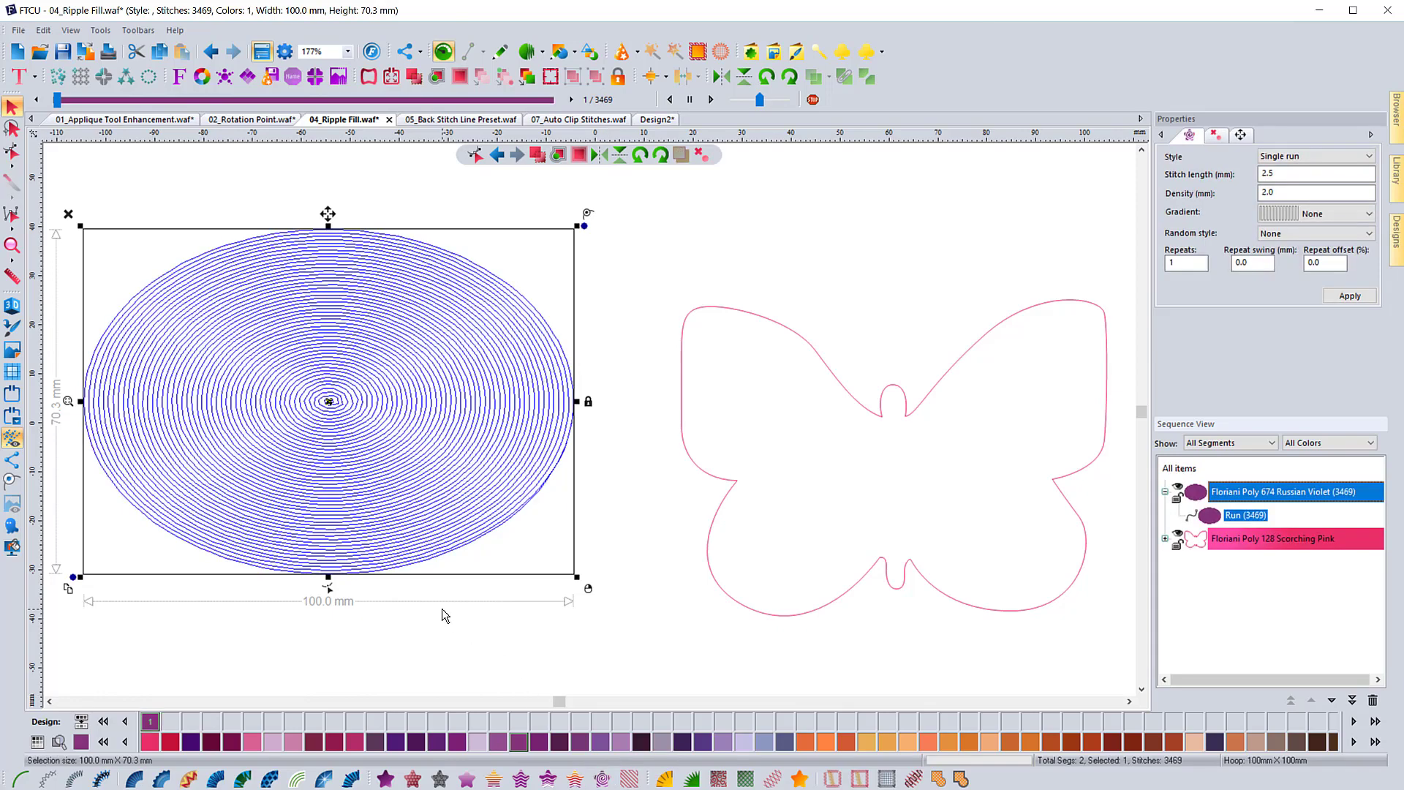
click(432, 630)
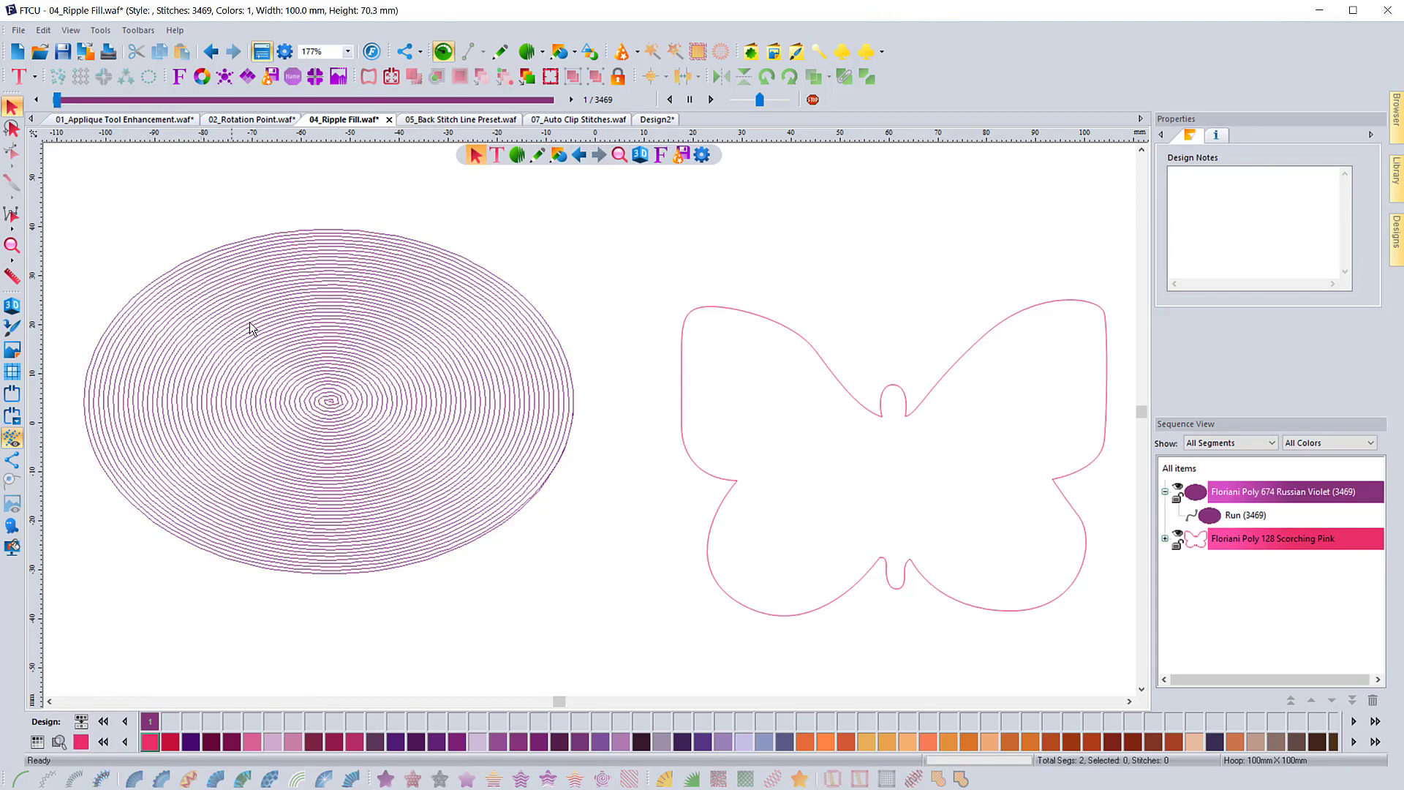
Simulate the ellipse's stitch-out from the first stitch to the last to examine the ripple's sewing path
click(63, 100)
drag(69, 102, 569, 97)
key(Escape)
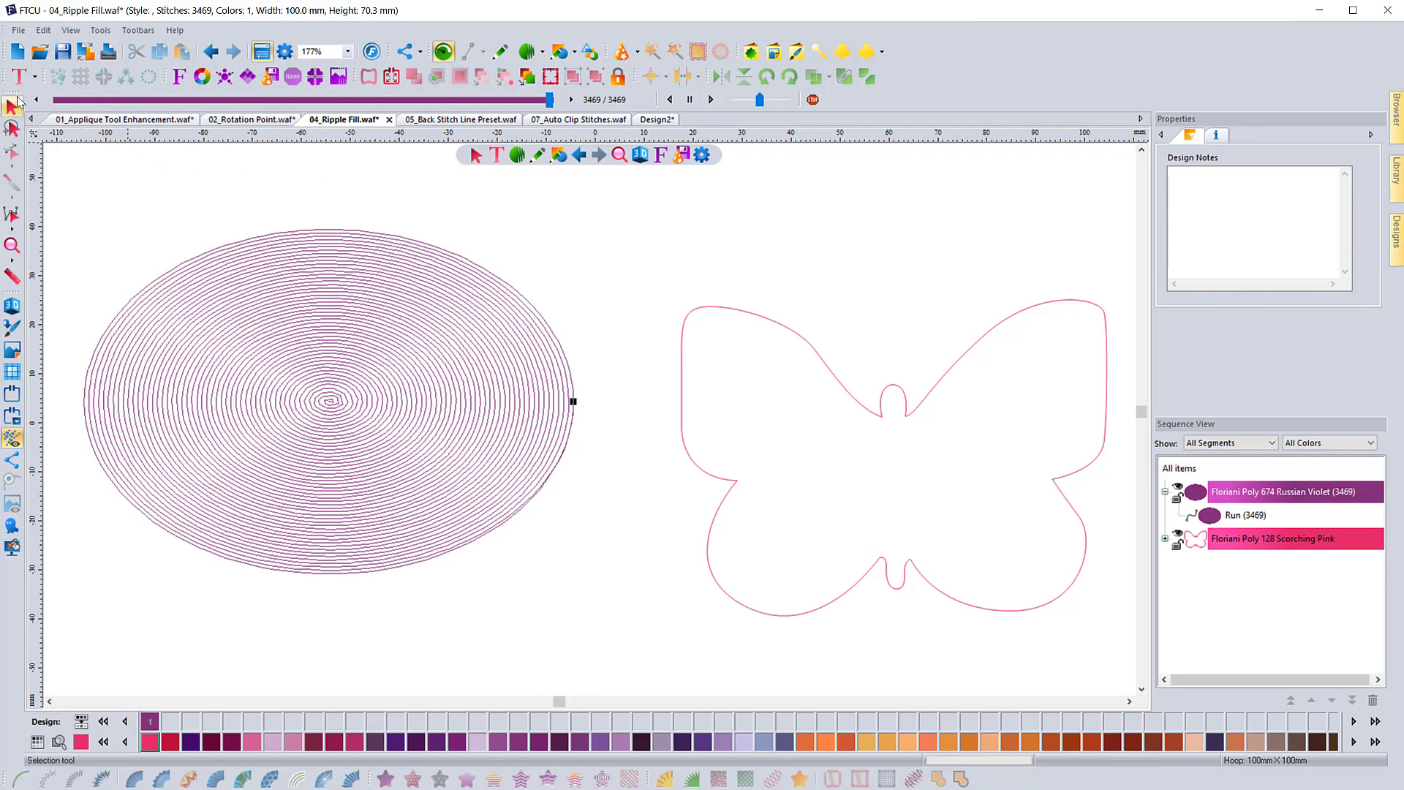
Move the ellipse's ripple centre point from the middle toward its lower-right part
click(332, 402)
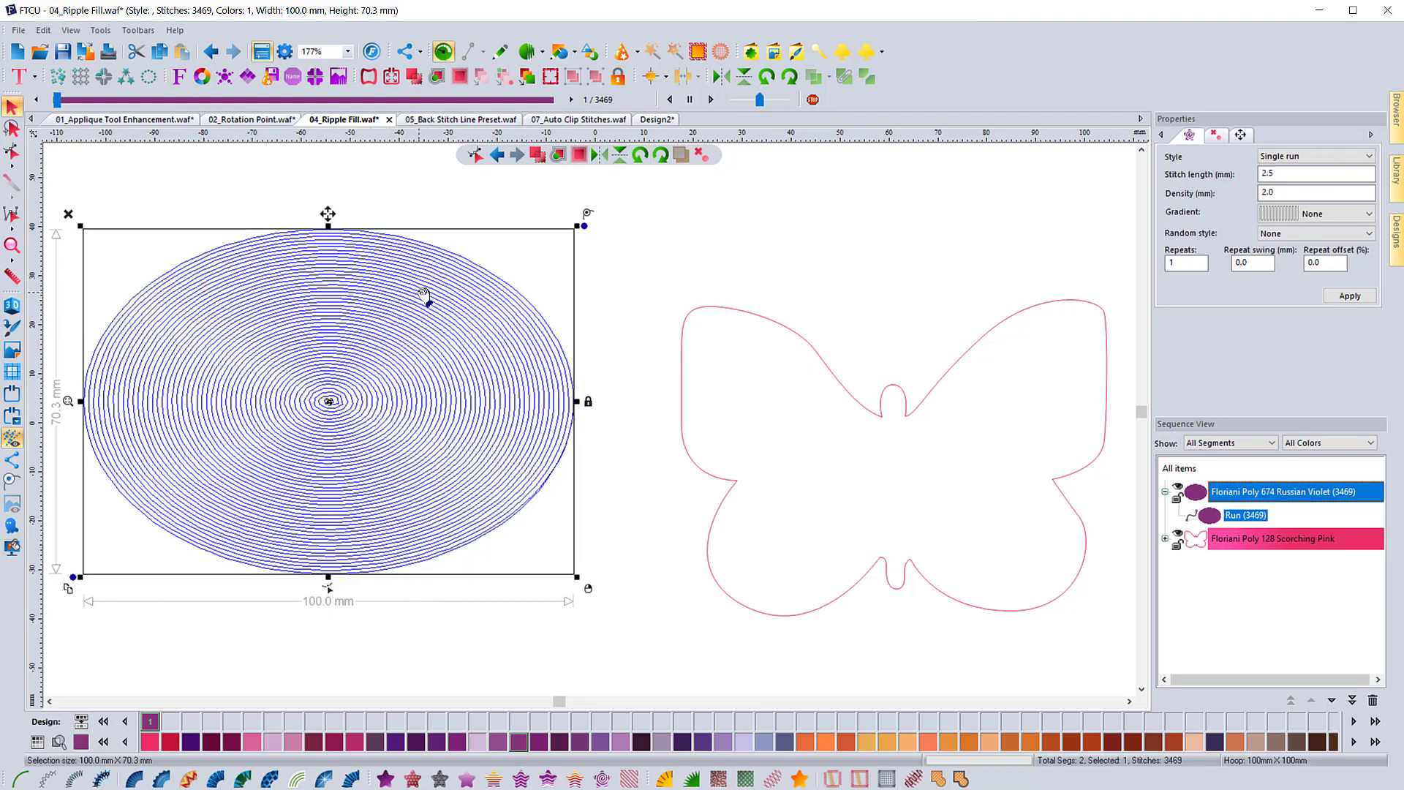
click(12, 154)
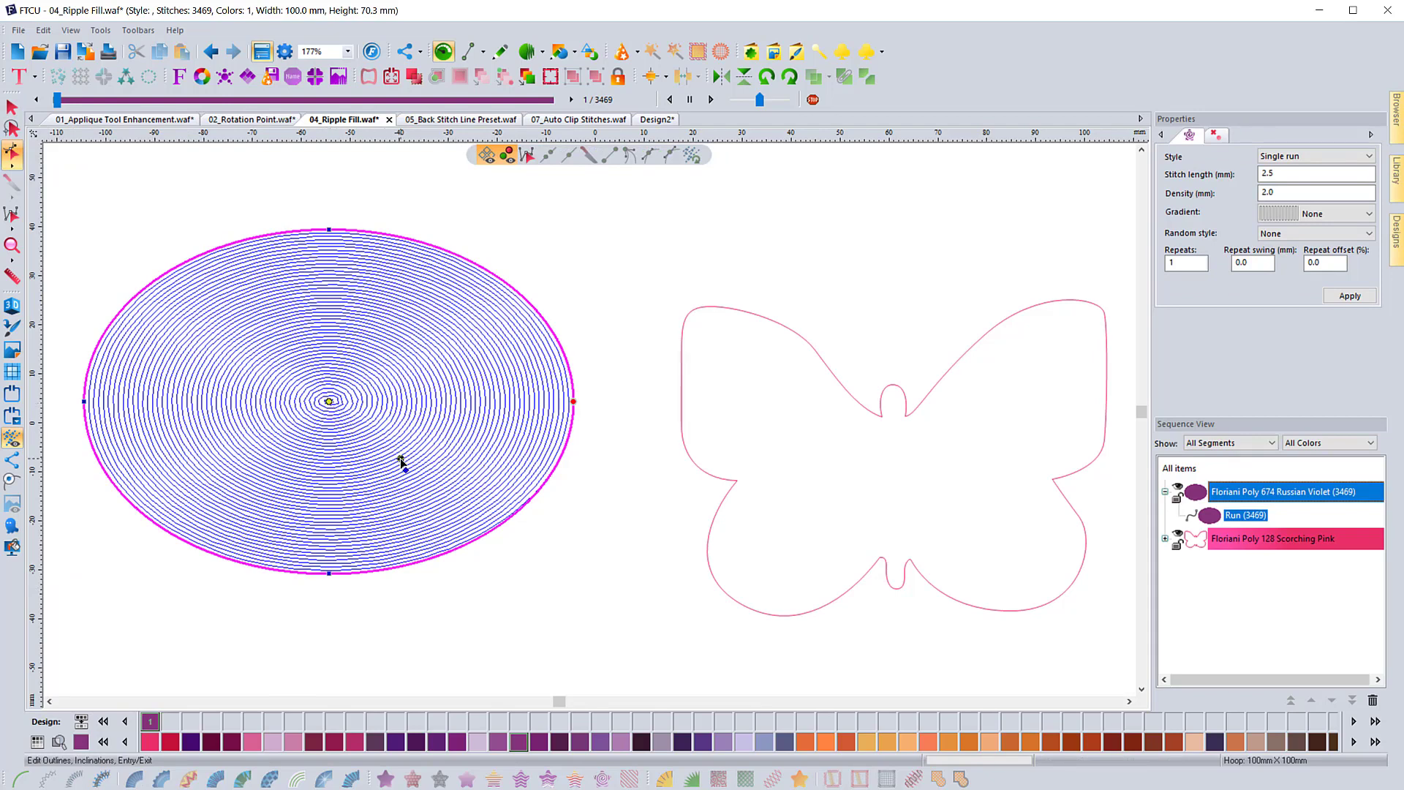
click(411, 476)
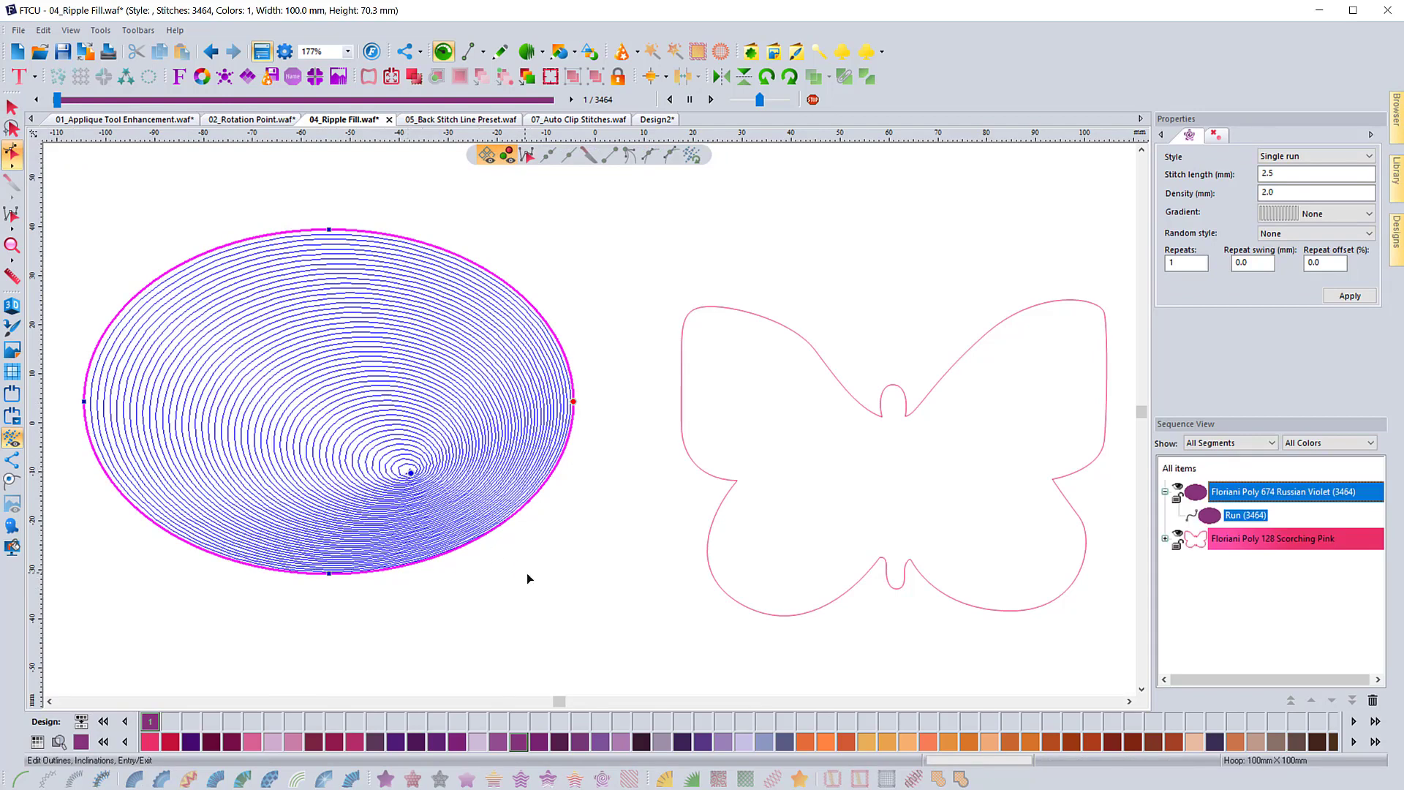
key(Escape)
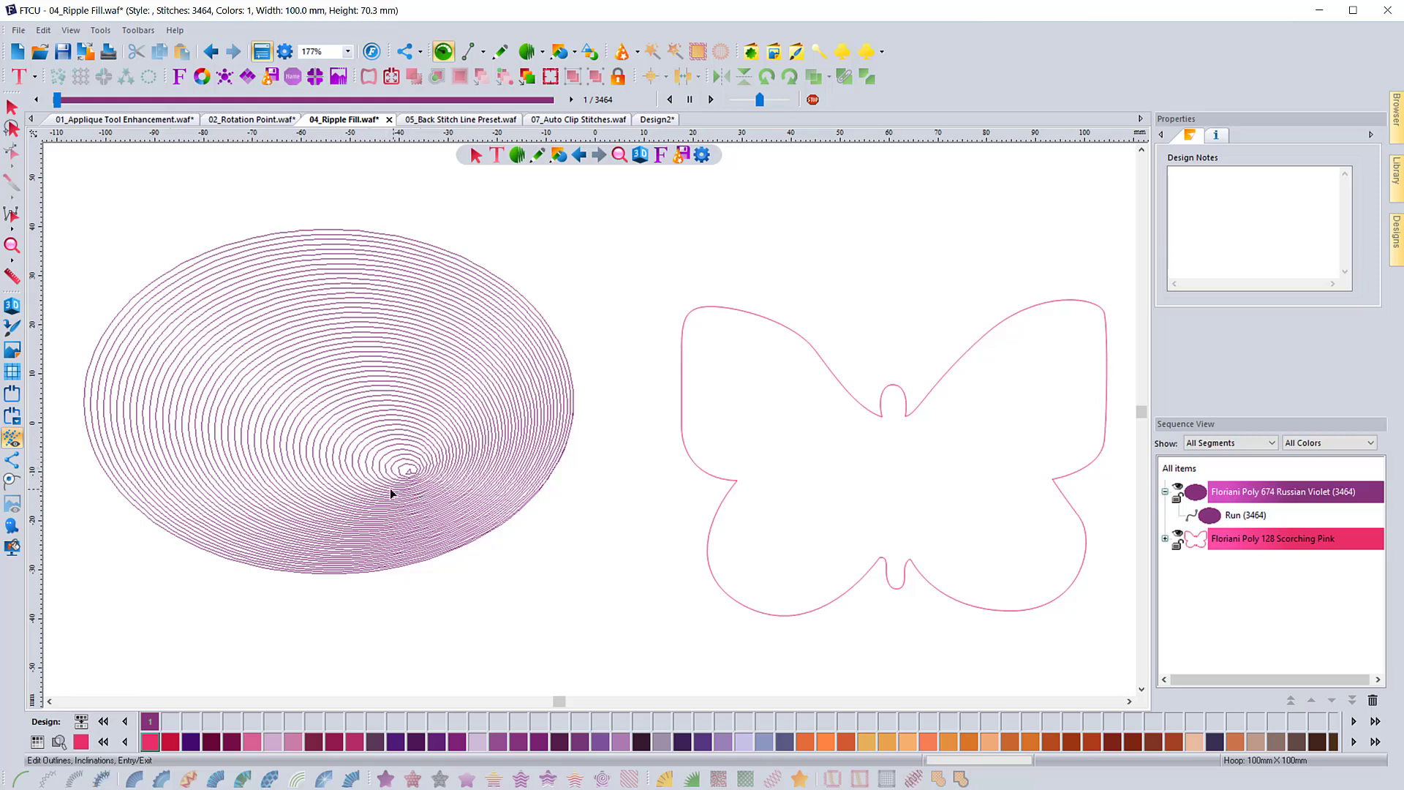
Show the stitches in 3D and undo the ellipse's ripple centre move
click(11, 306)
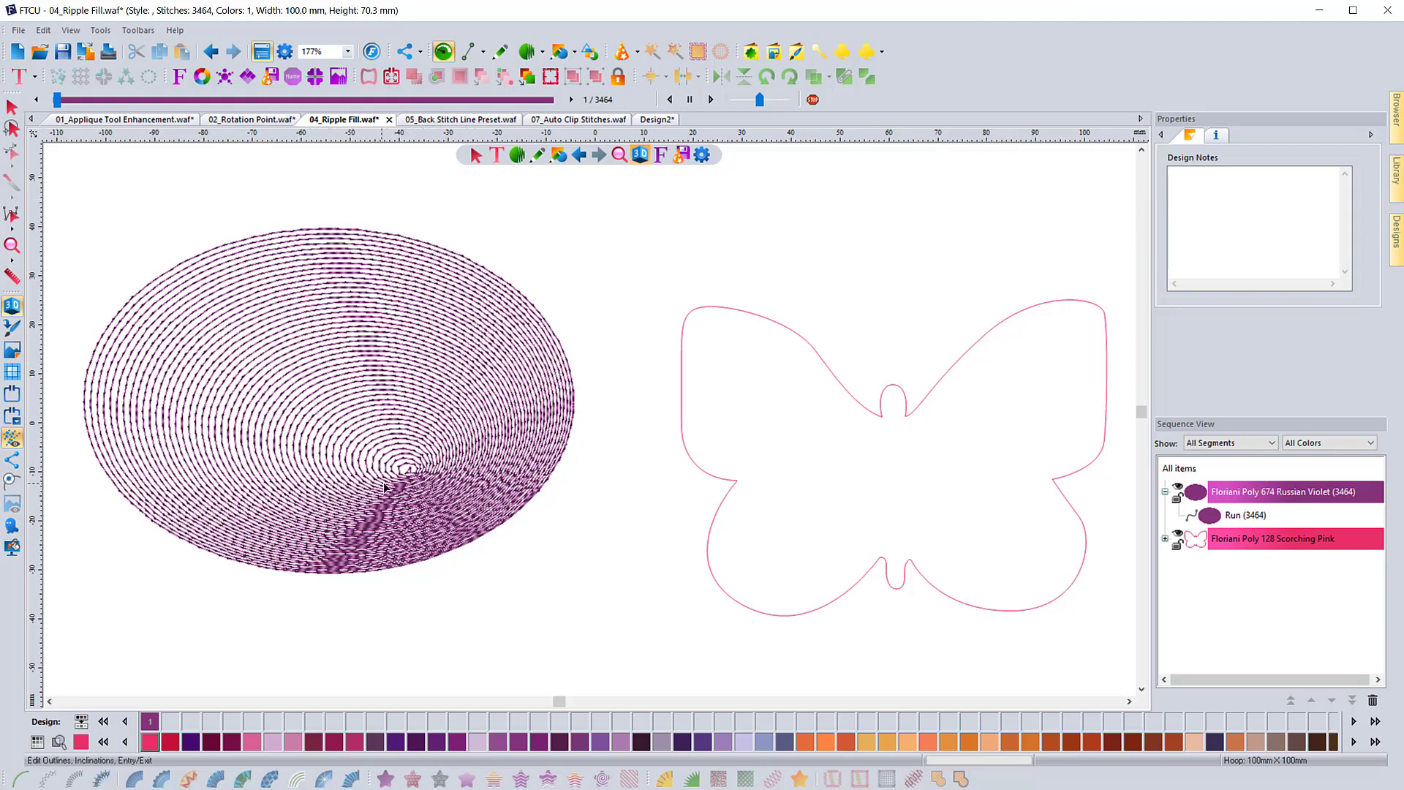
click(11, 107)
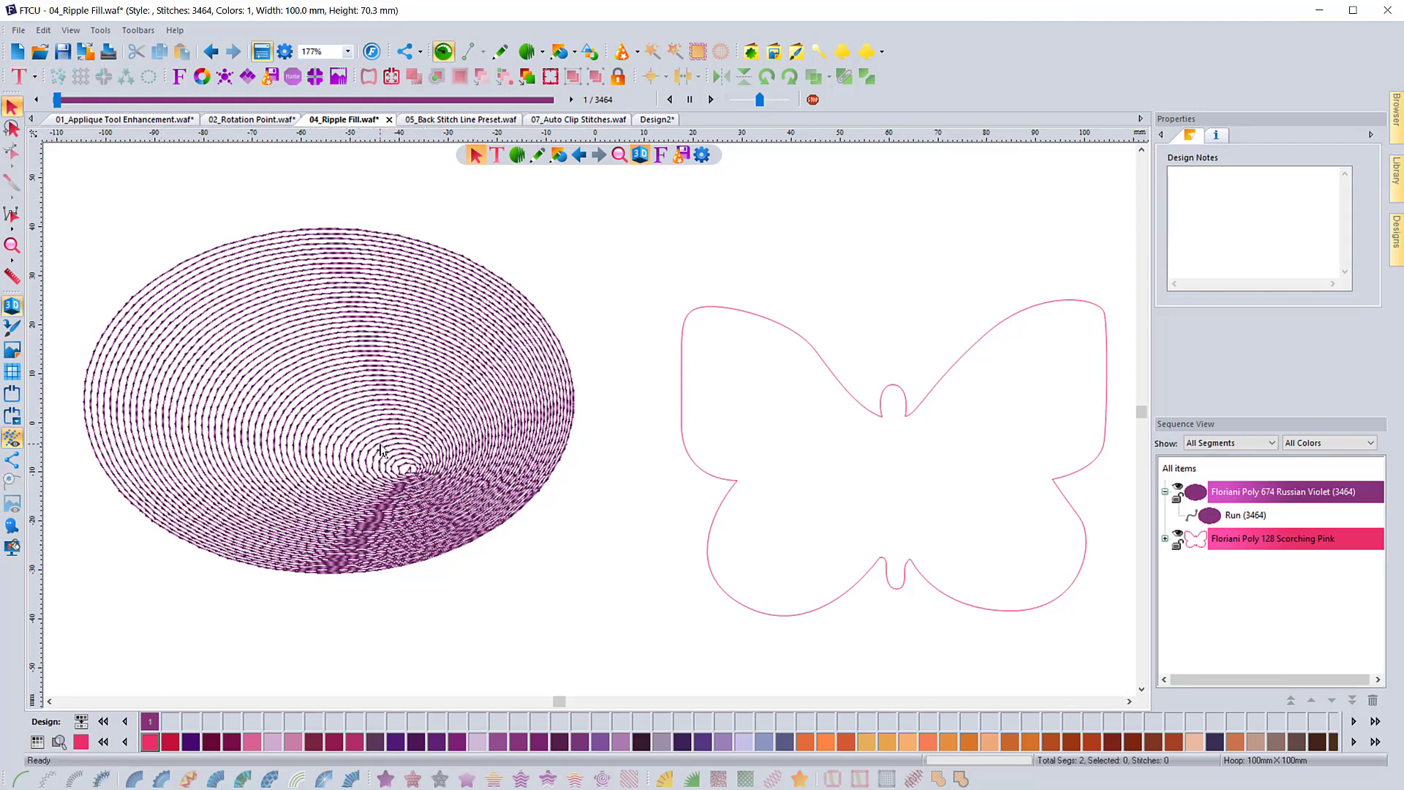
click(210, 52)
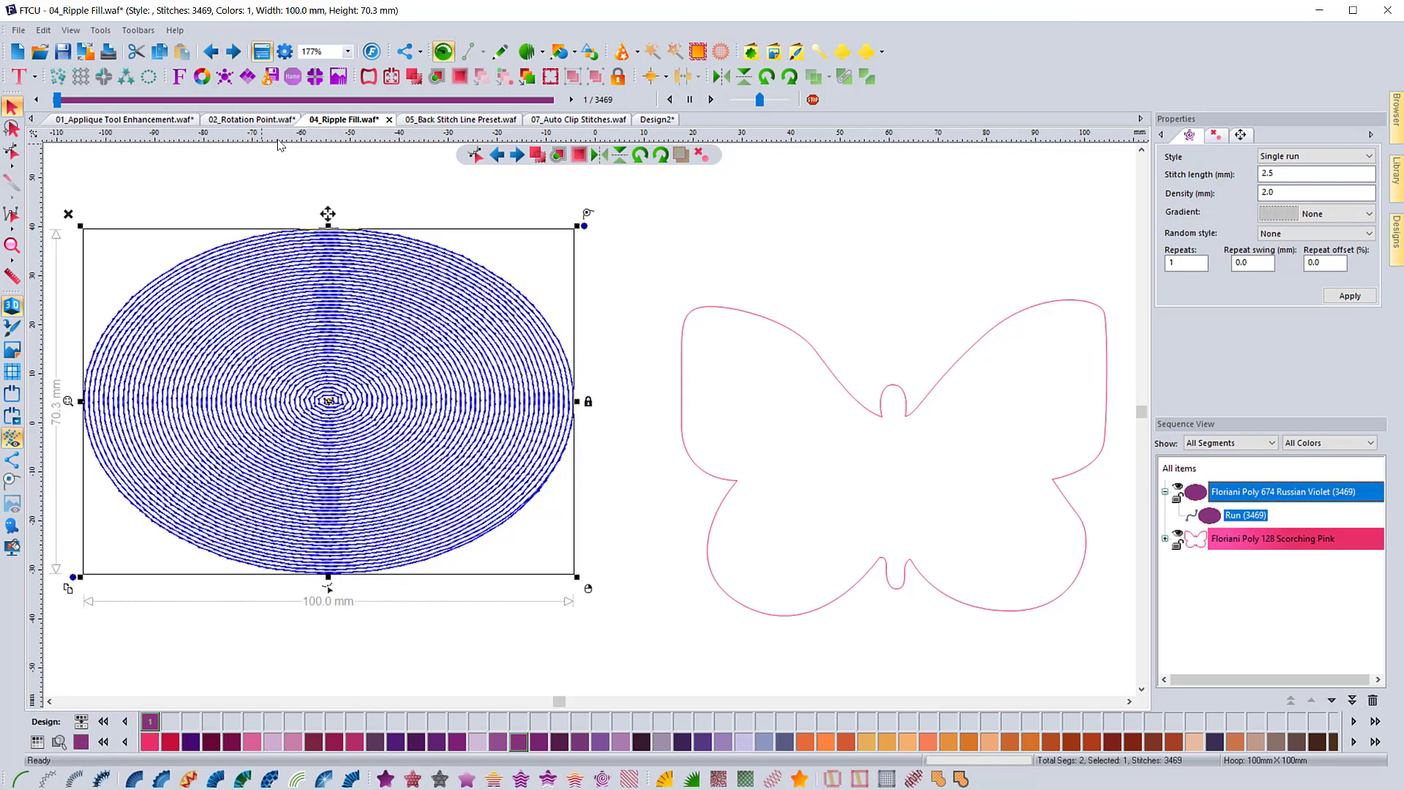
click(304, 190)
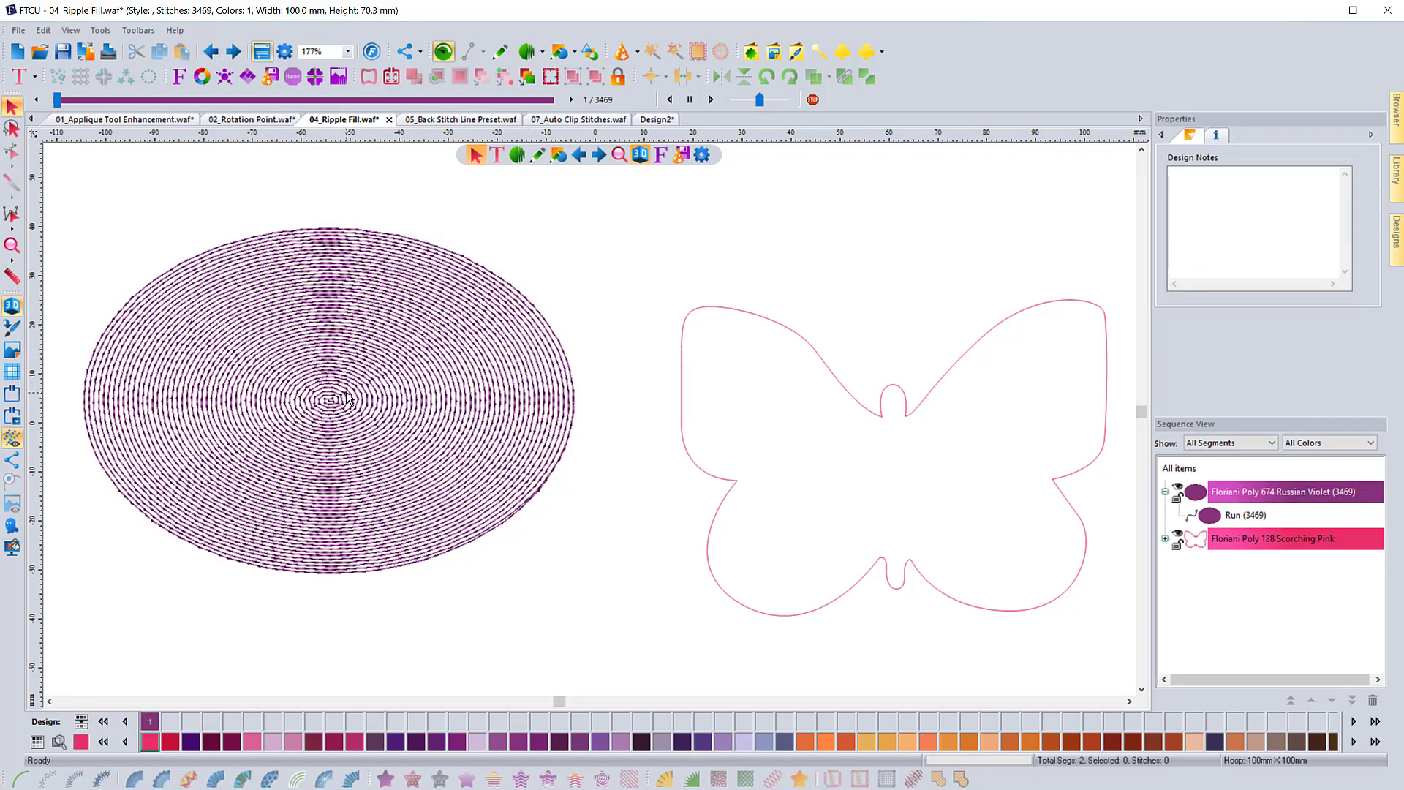
Look through the Custom Shapes folder of the shape library for the butterfly shapes and close the library
click(682, 356)
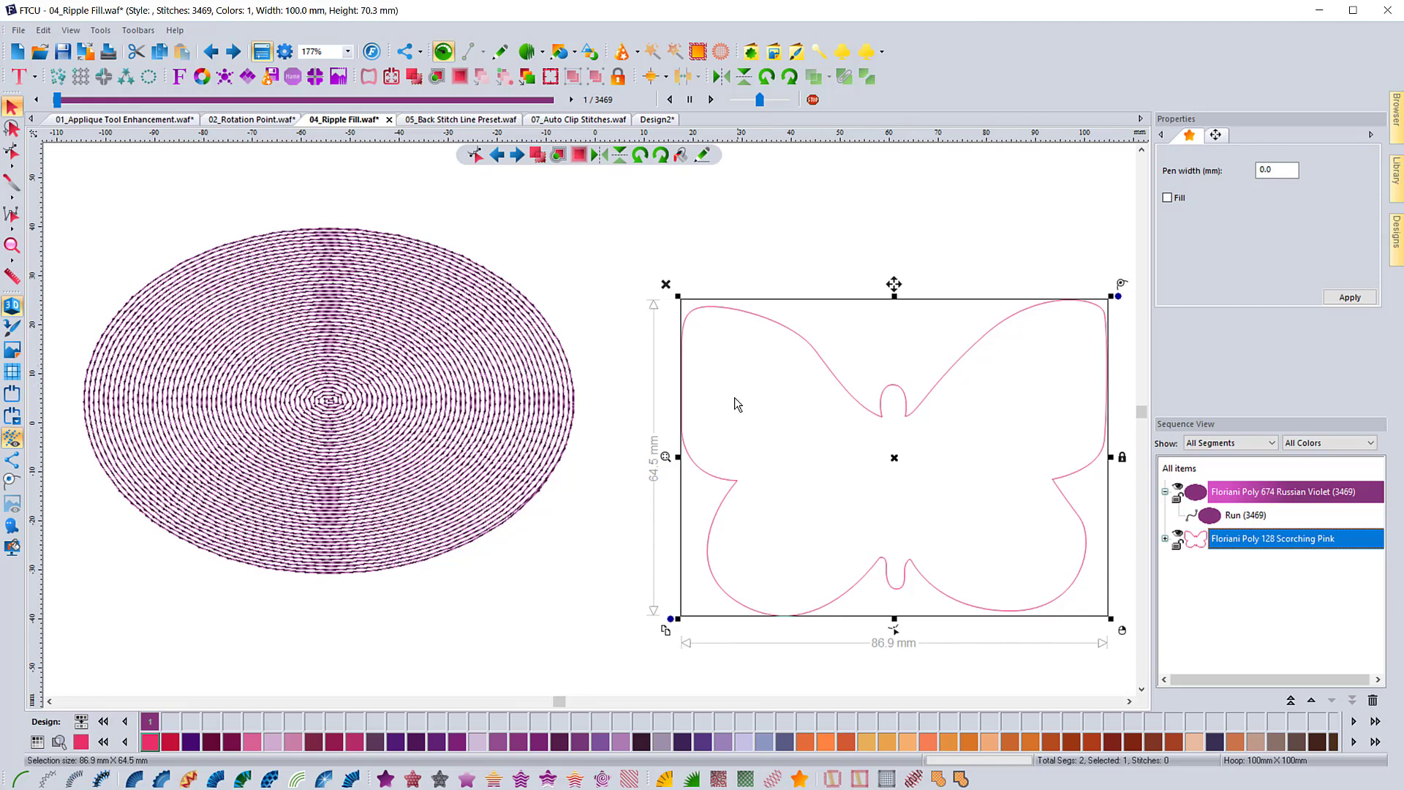
click(638, 399)
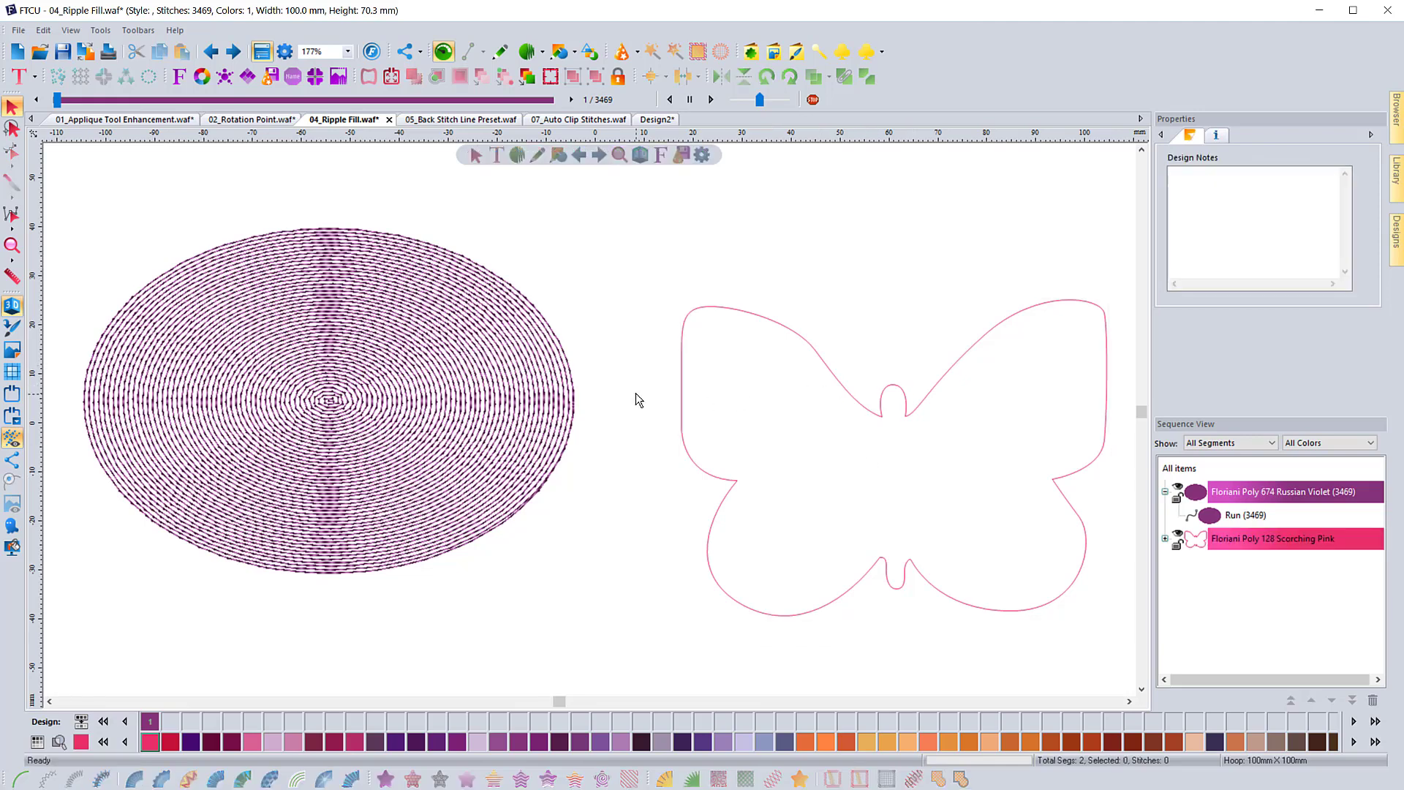
click(753, 53)
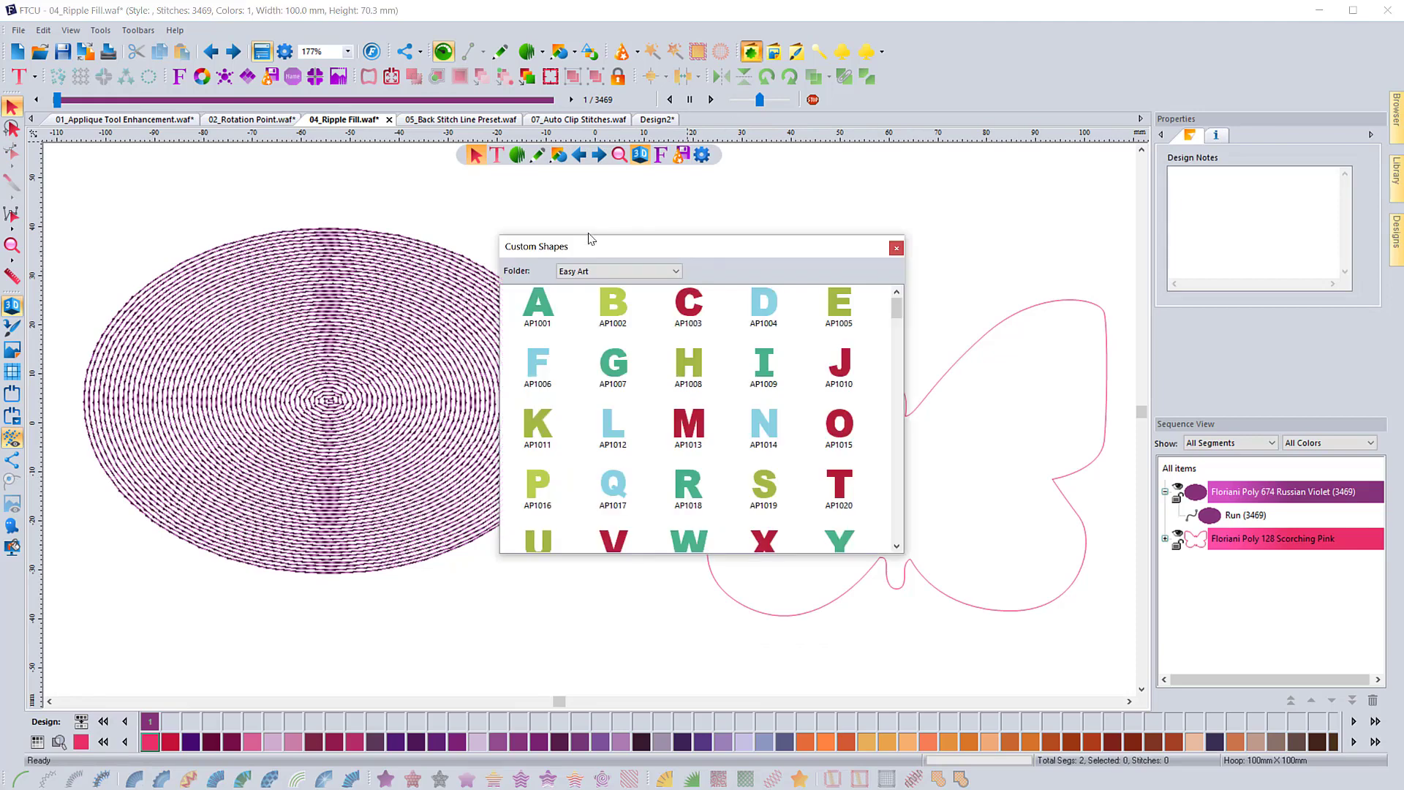
click(589, 271)
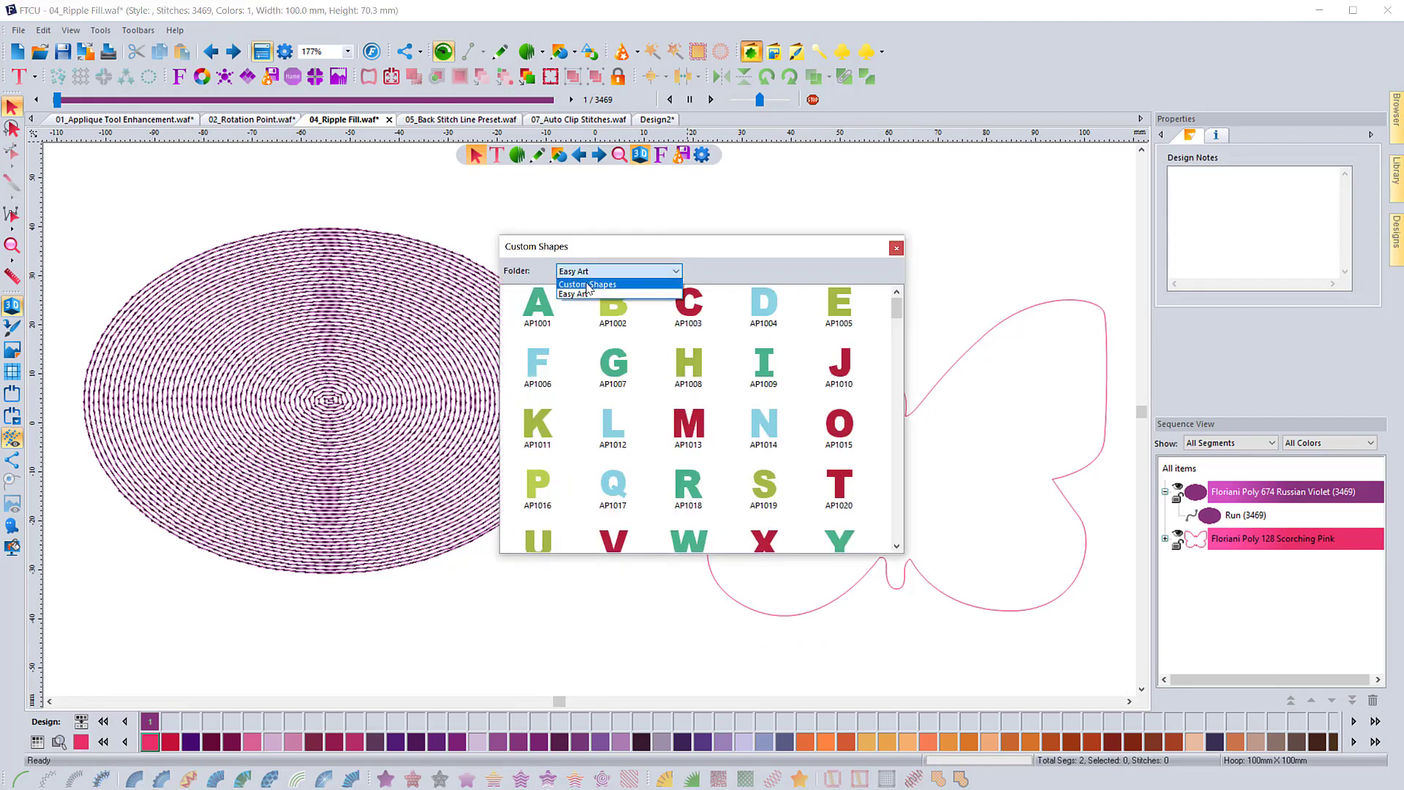
click(573, 286)
scroll(652, 439, down, 3)
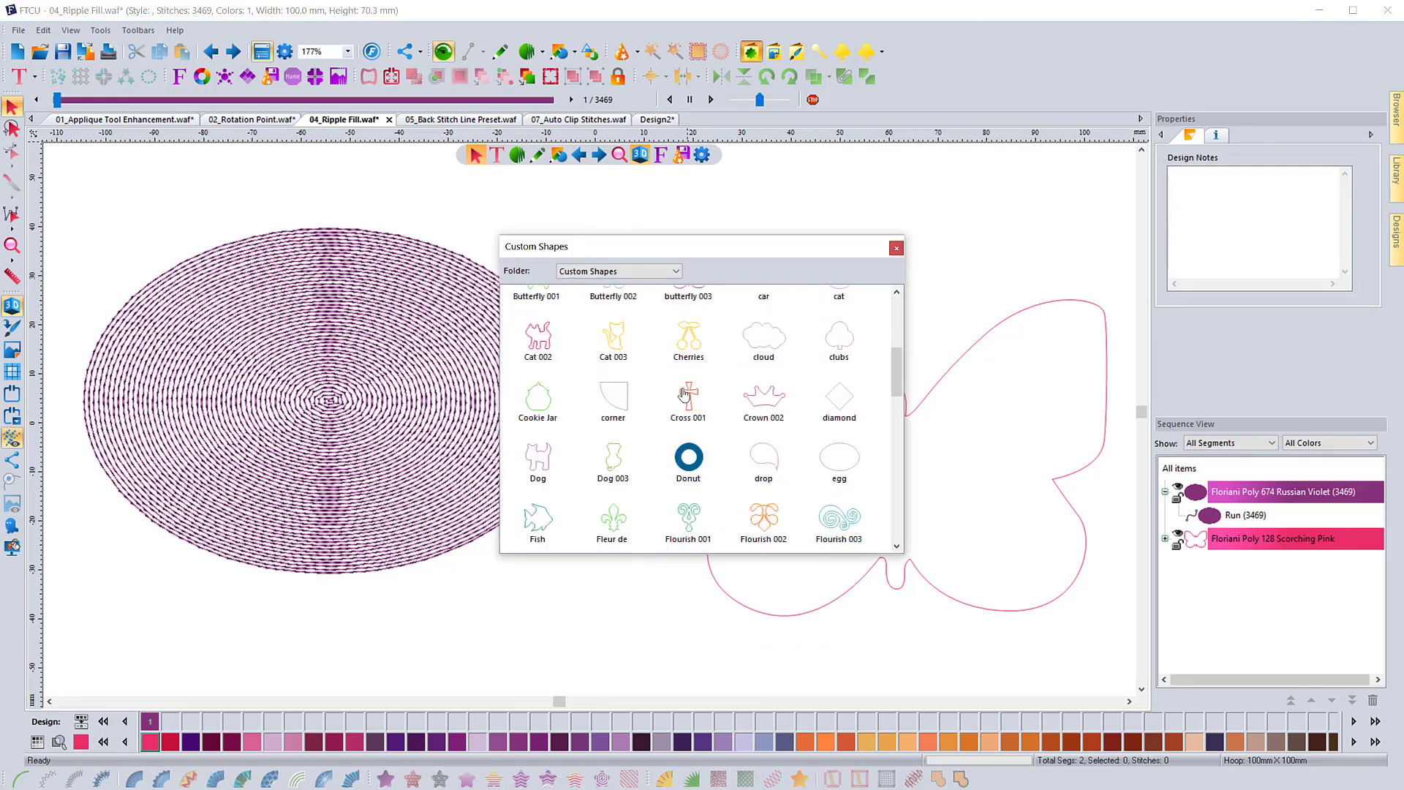
scroll(688, 401, up, 1)
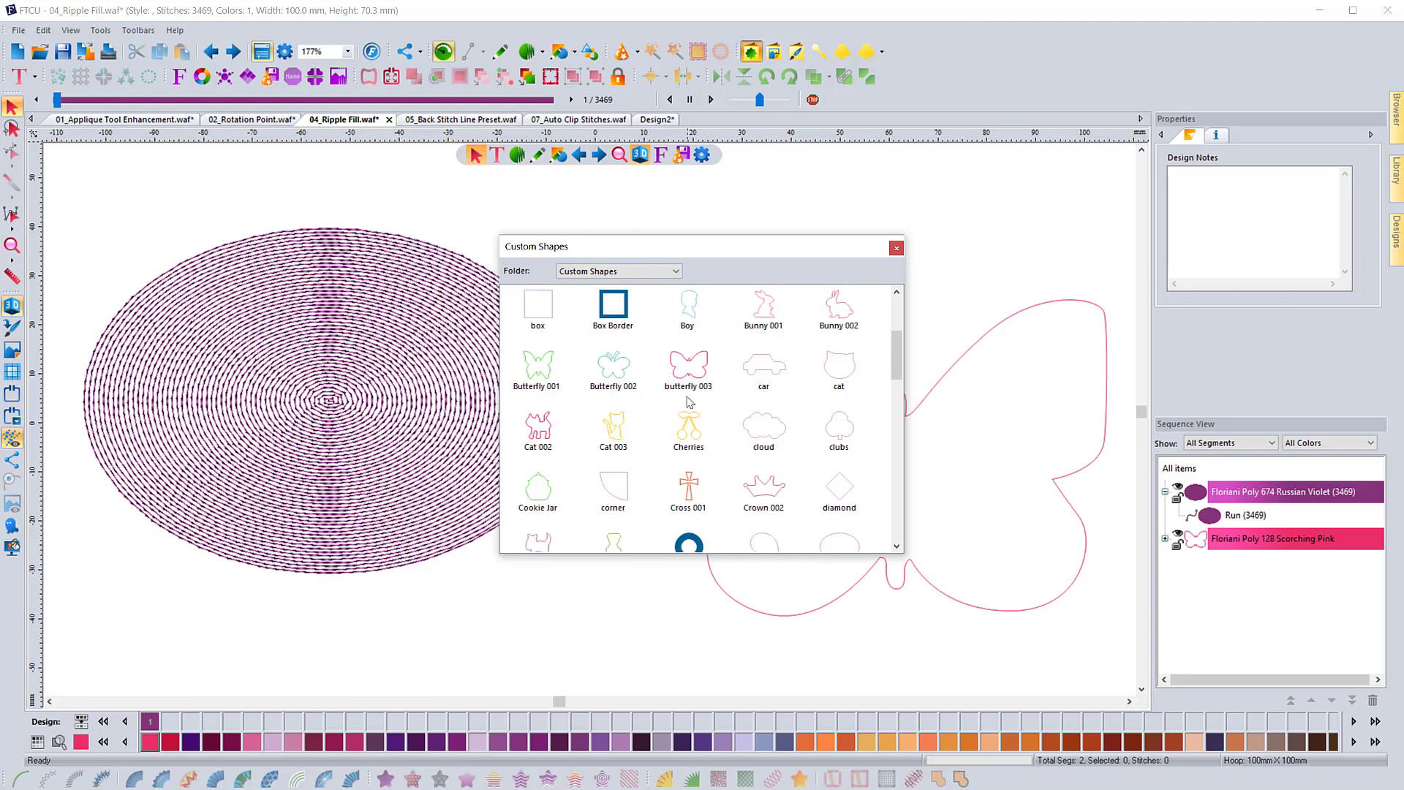
click(897, 248)
Apply a ripple fill to the butterfly artwork
click(817, 357)
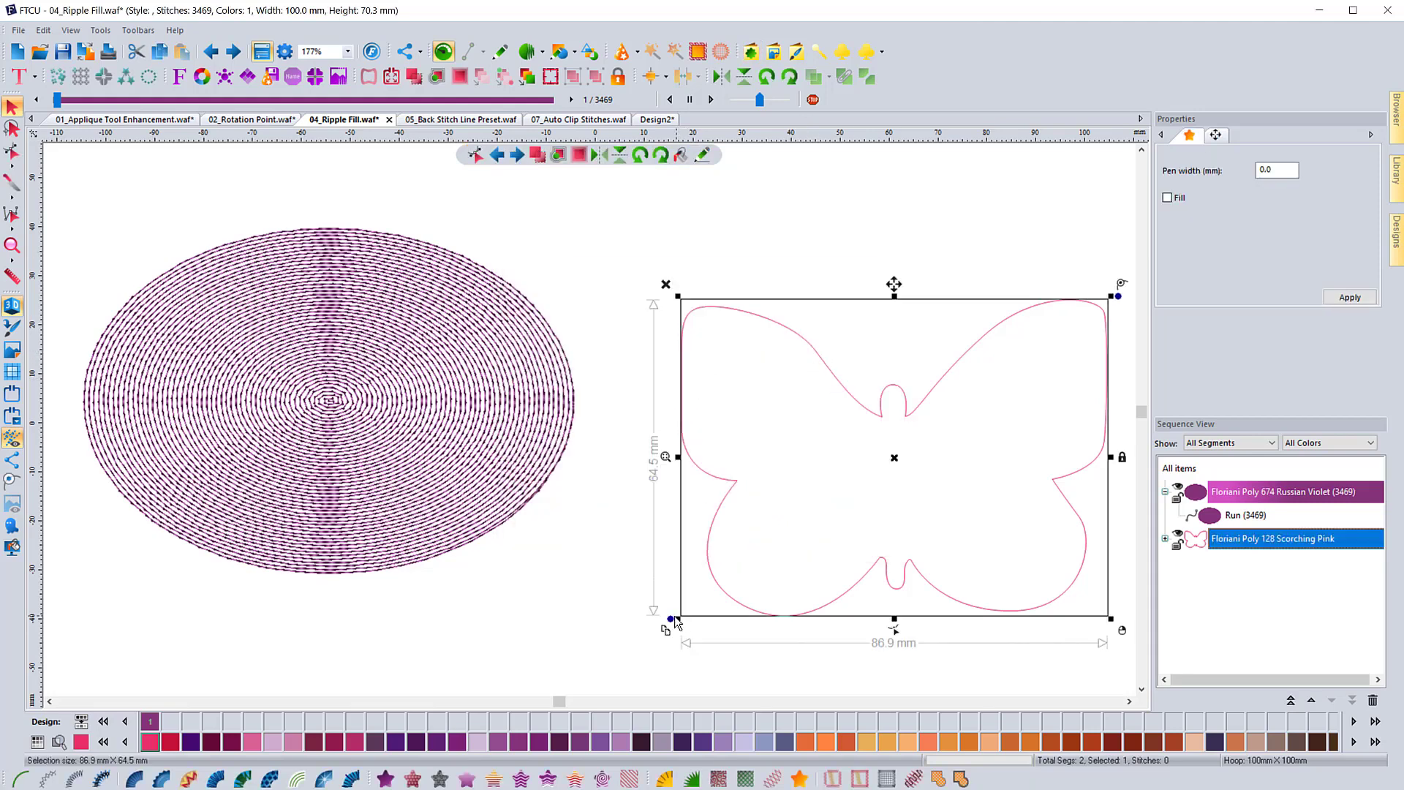
click(603, 780)
click(587, 605)
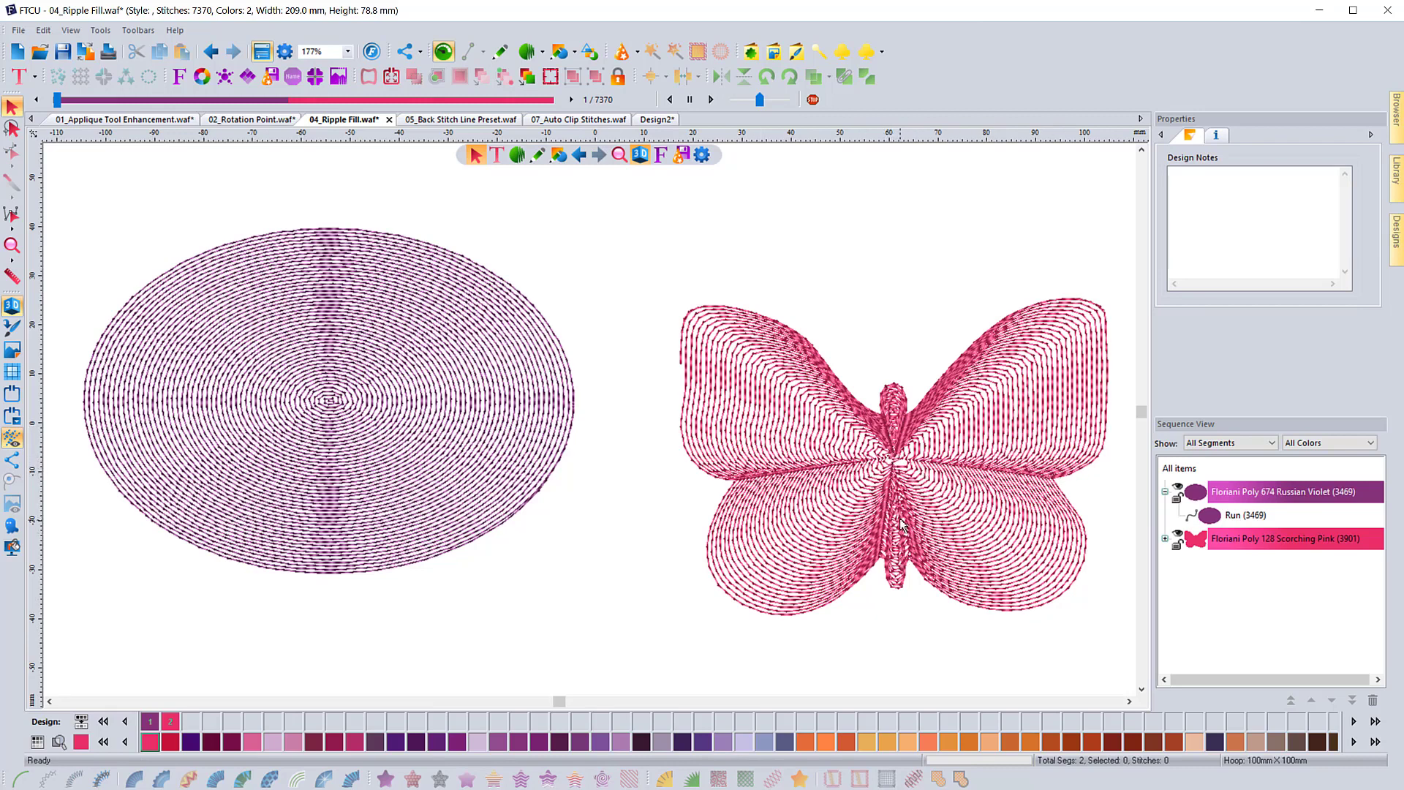
Convert the ellipse's ripple stitches back to plain artwork
click(12, 245)
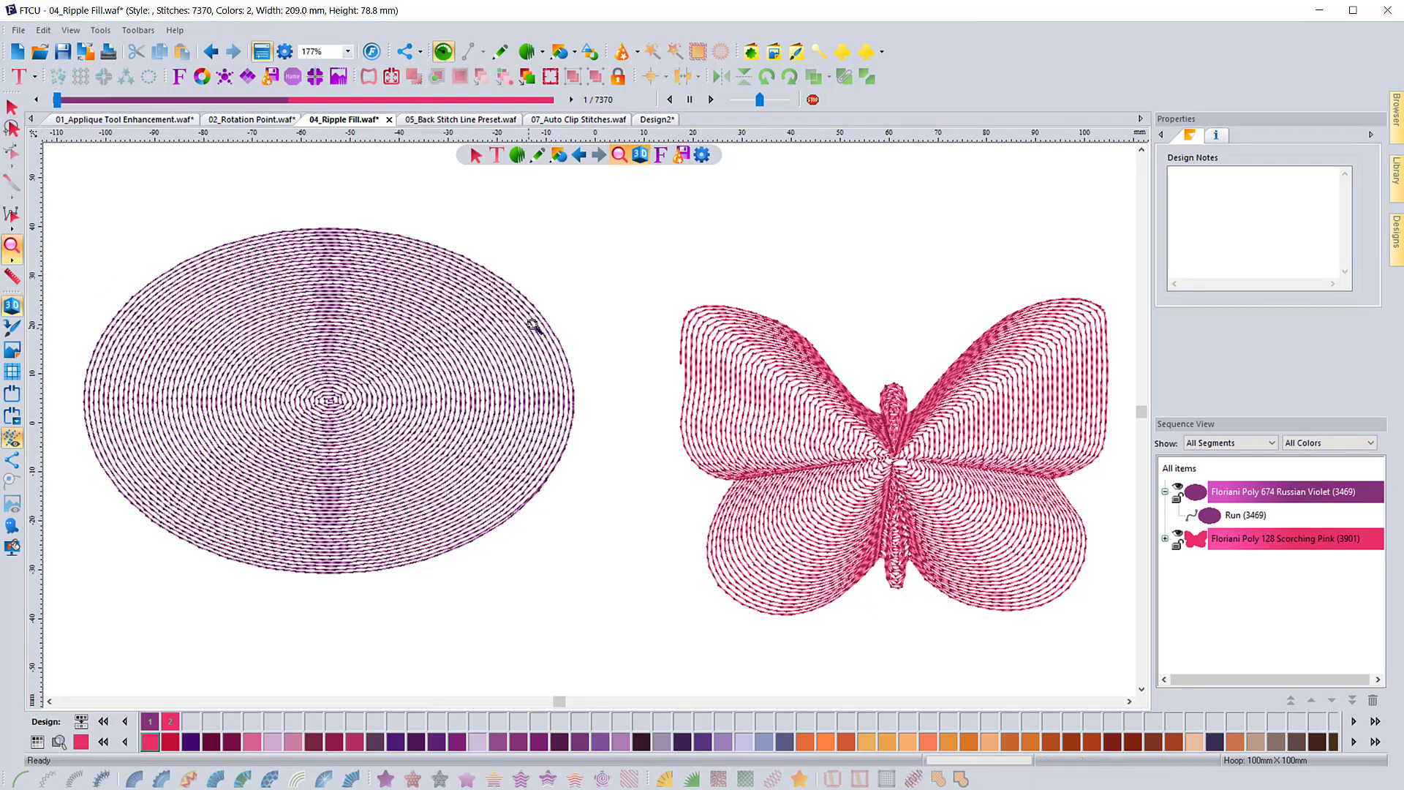
drag(621, 261, 1132, 640)
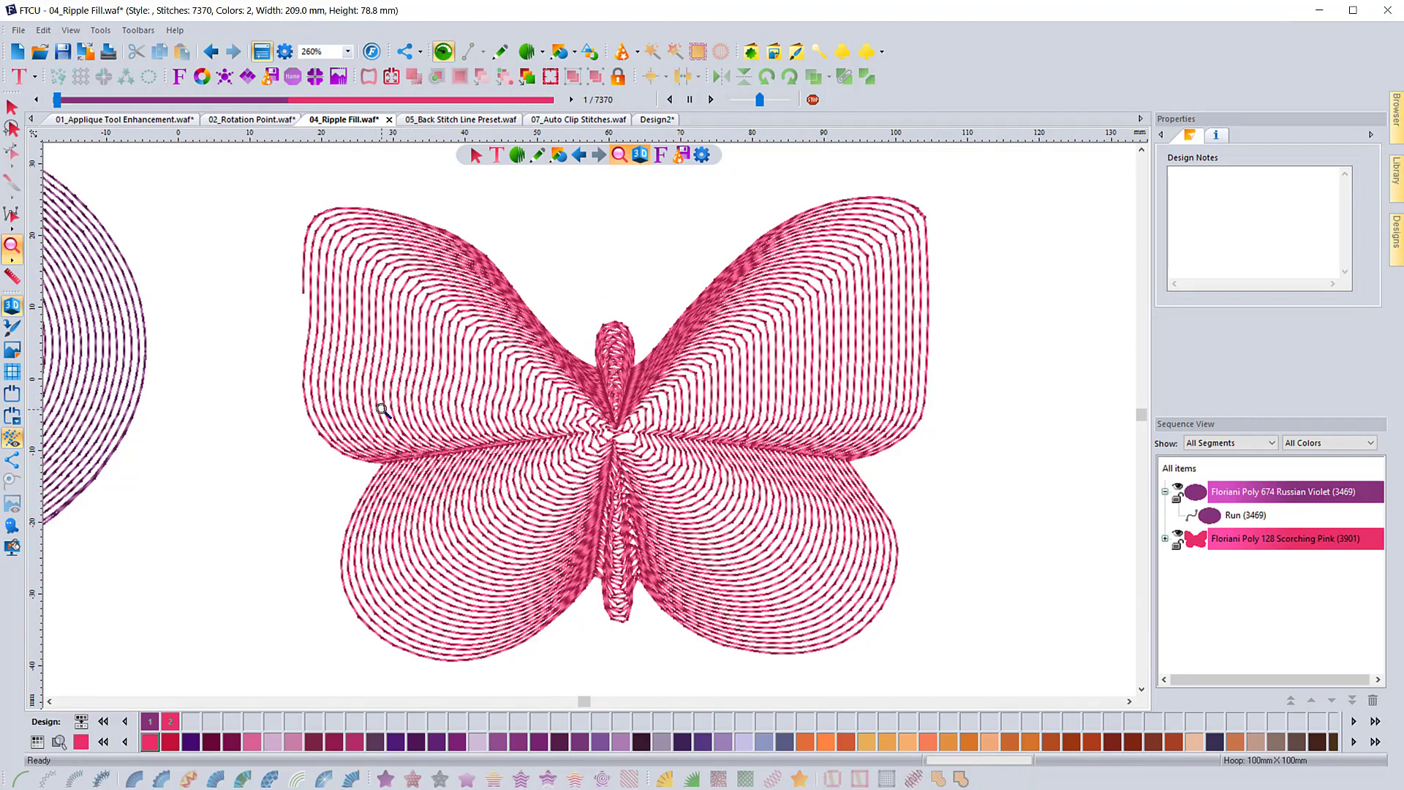
click(11, 107)
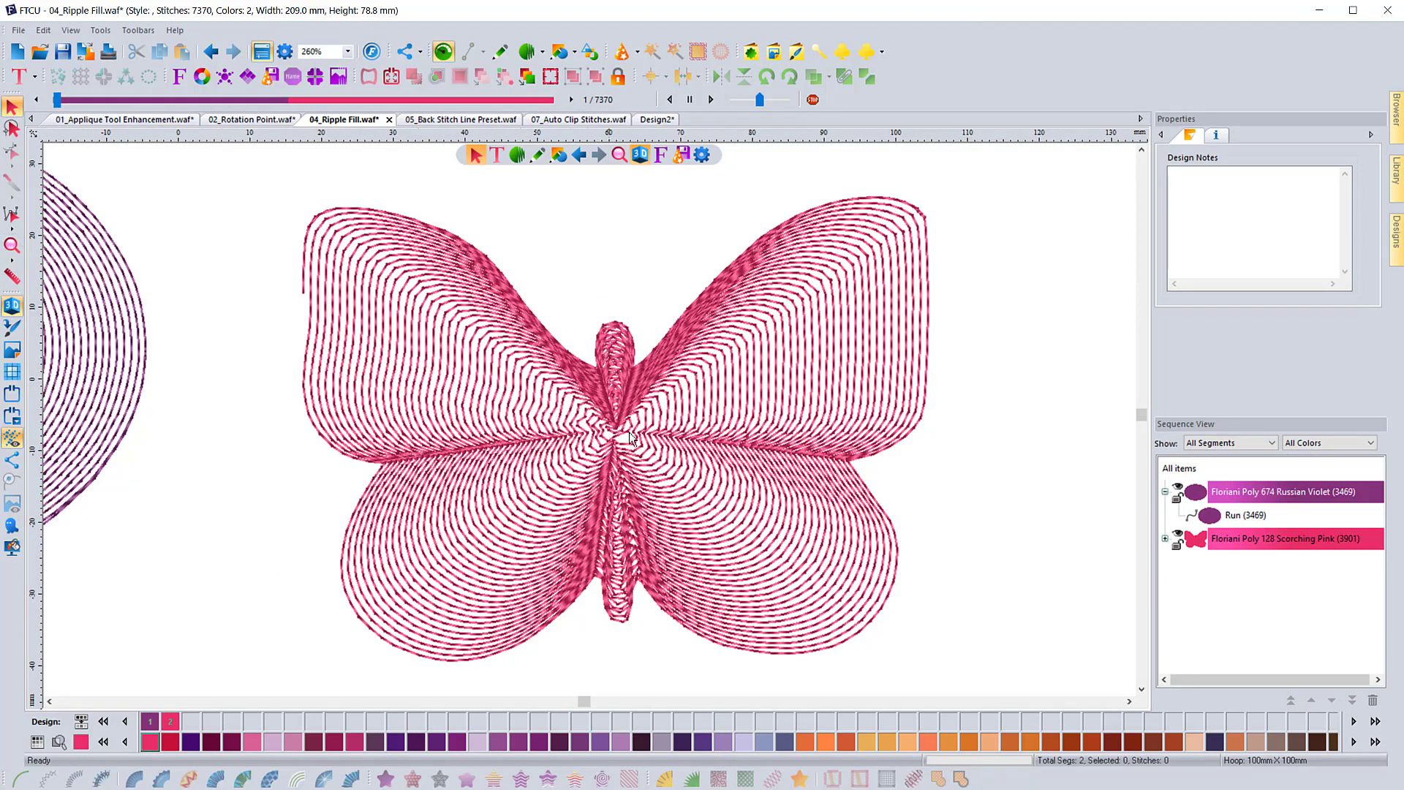
click(1220, 515)
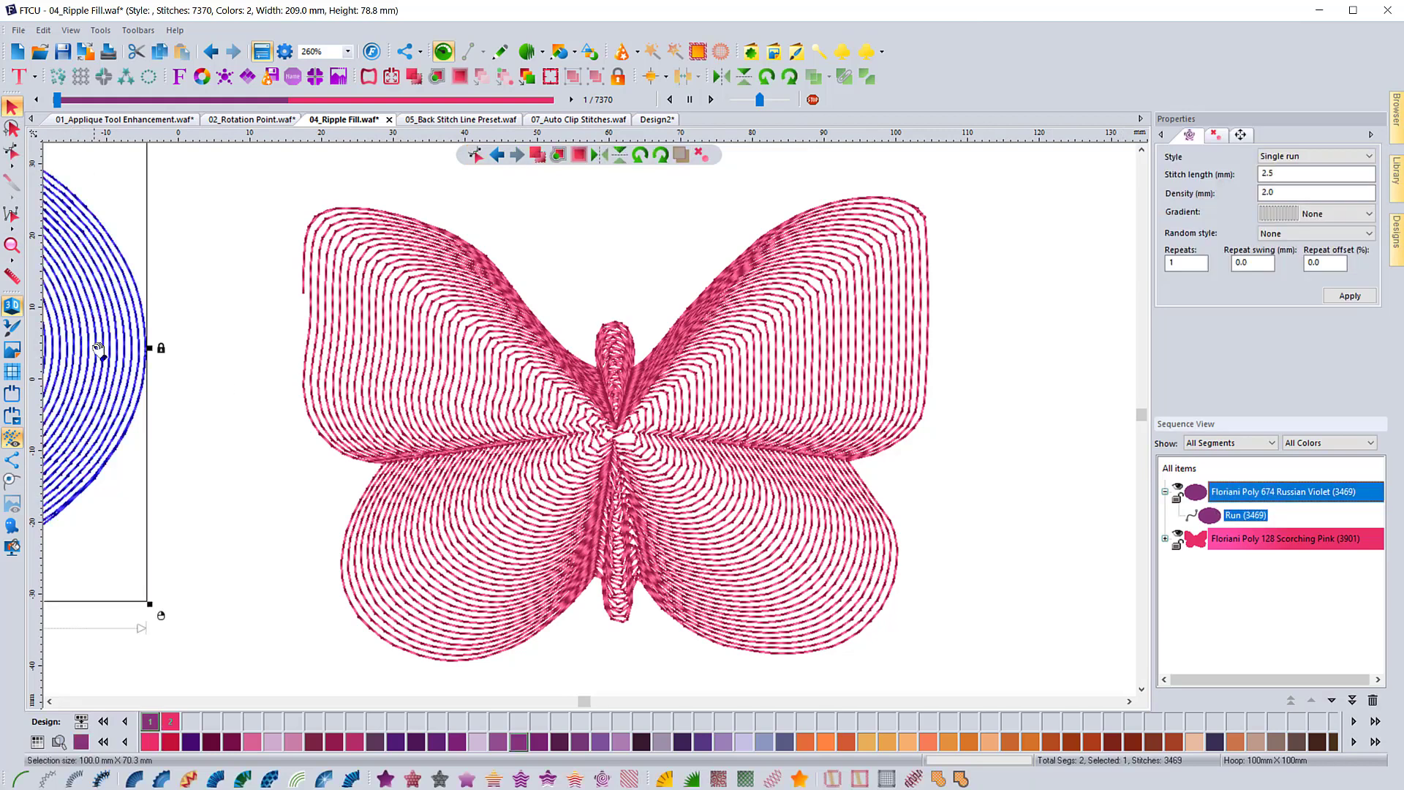
click(799, 779)
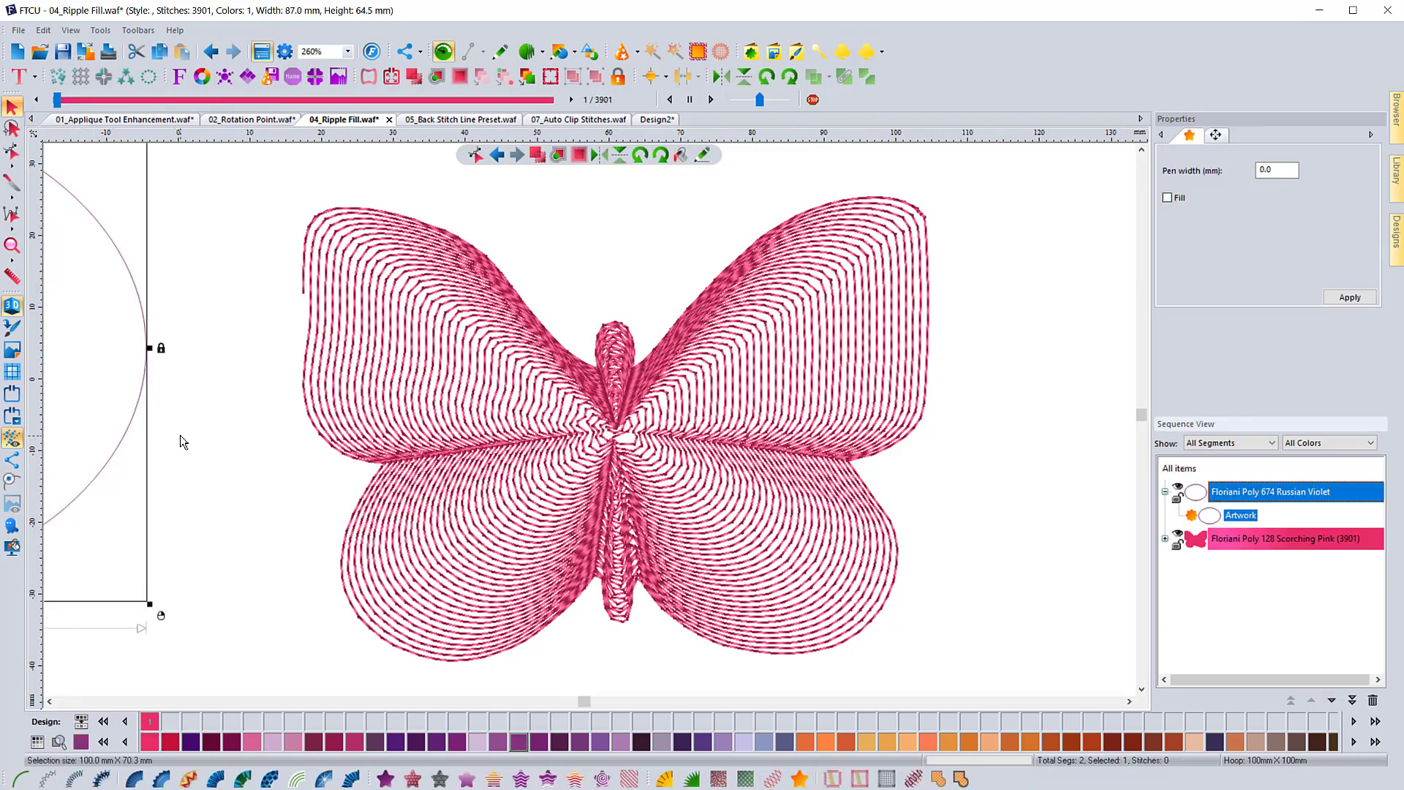
Simulate the butterfly's full stitch-out to examine how its ripple fill sews
click(228, 437)
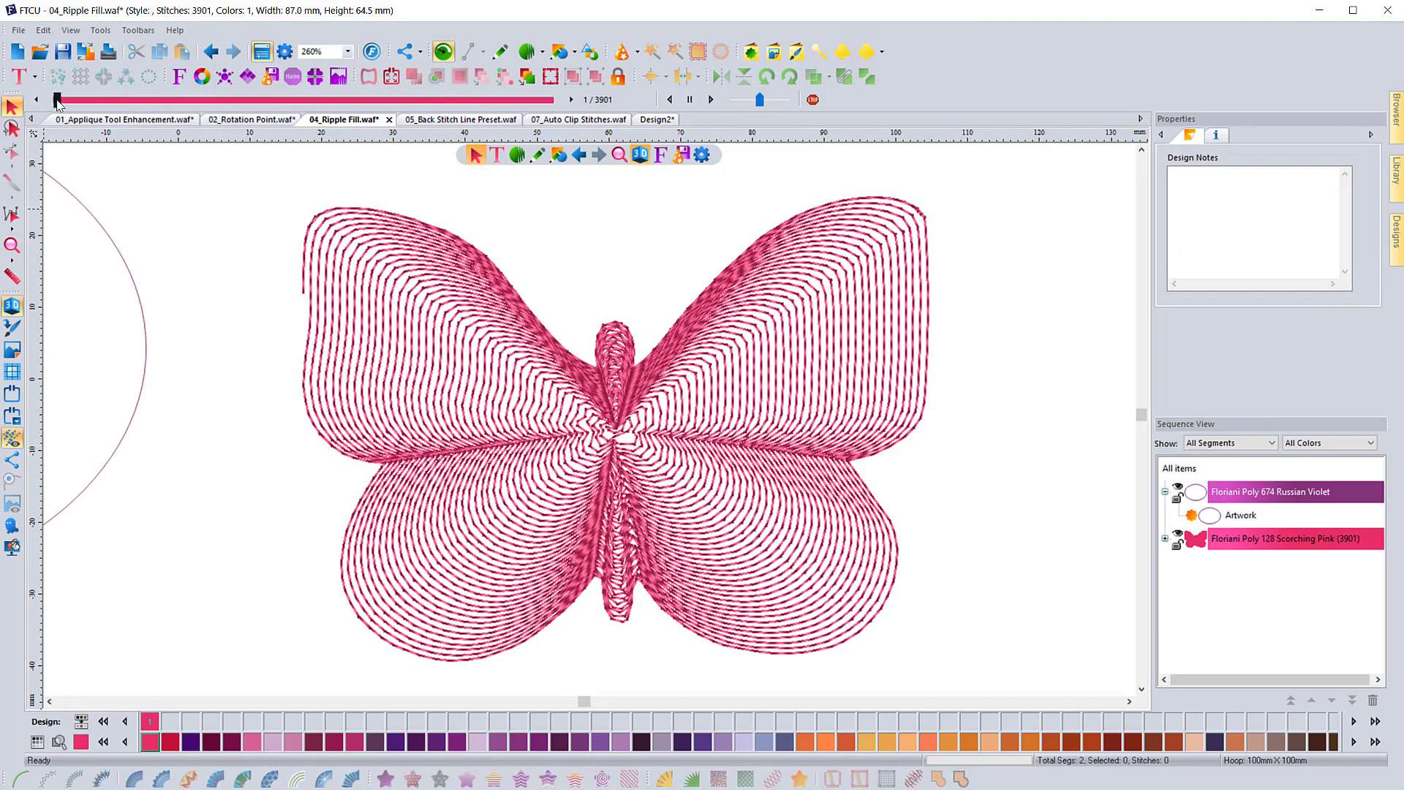
drag(58, 101, 550, 101)
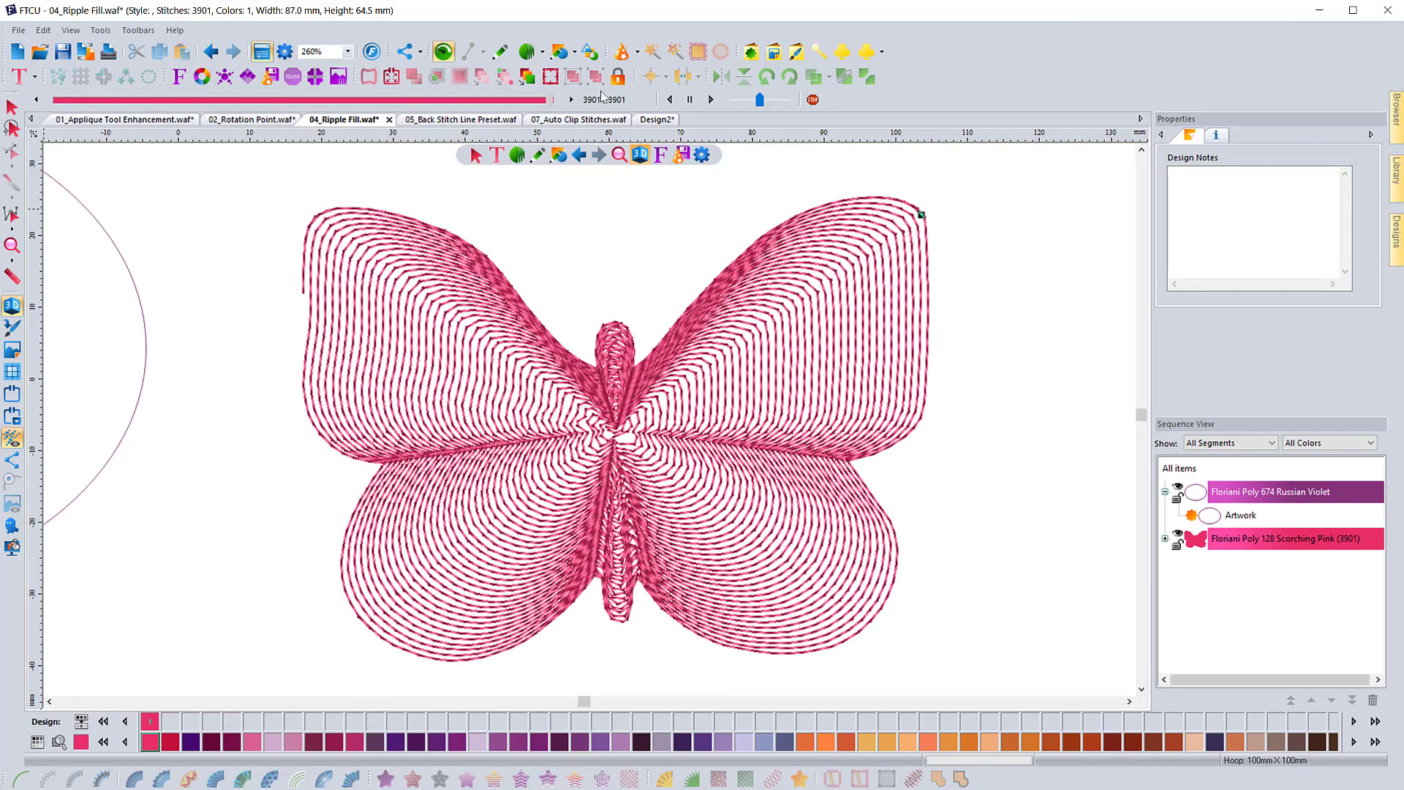
click(12, 108)
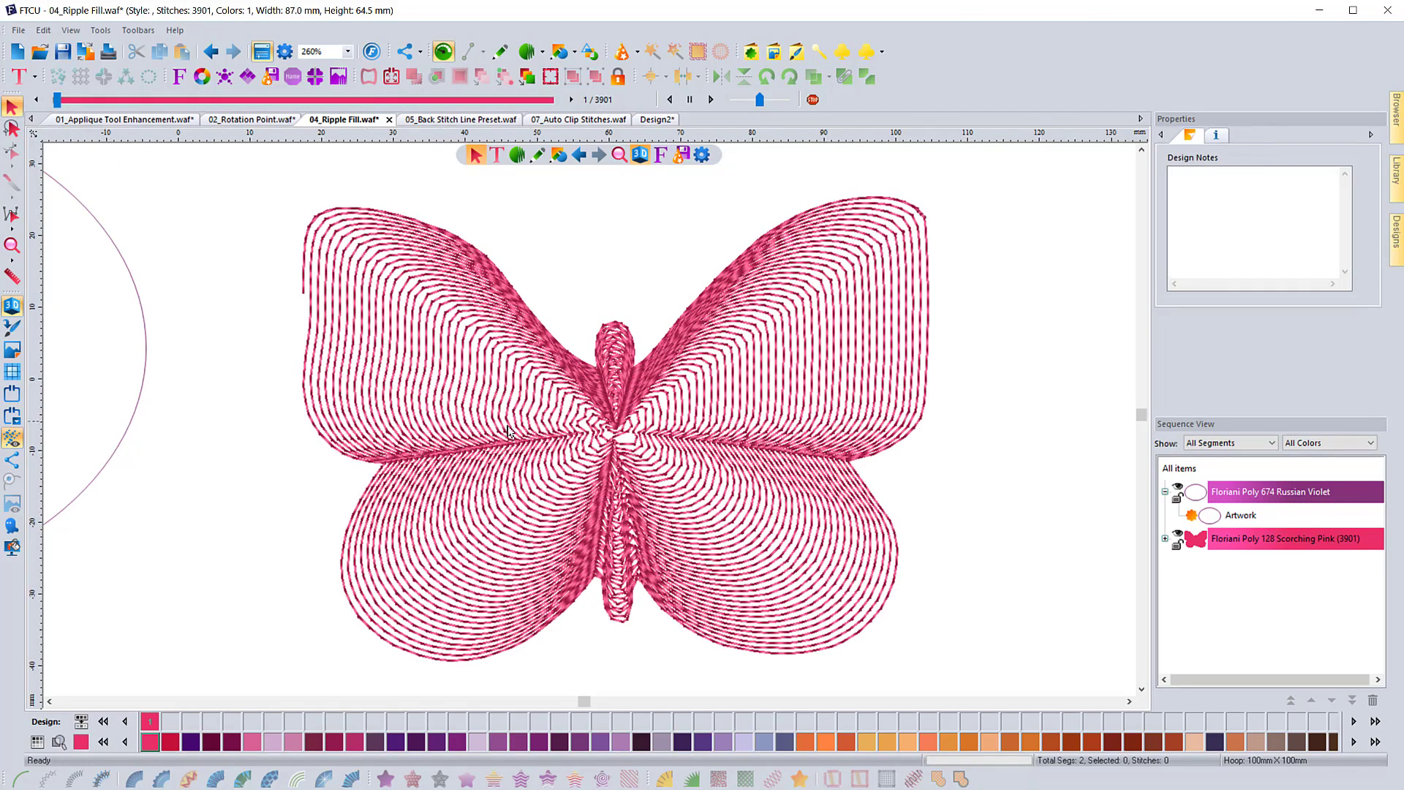
Reposition the butterfly's ripple centre point, moving it down along the body and back up to just below the head
click(562, 342)
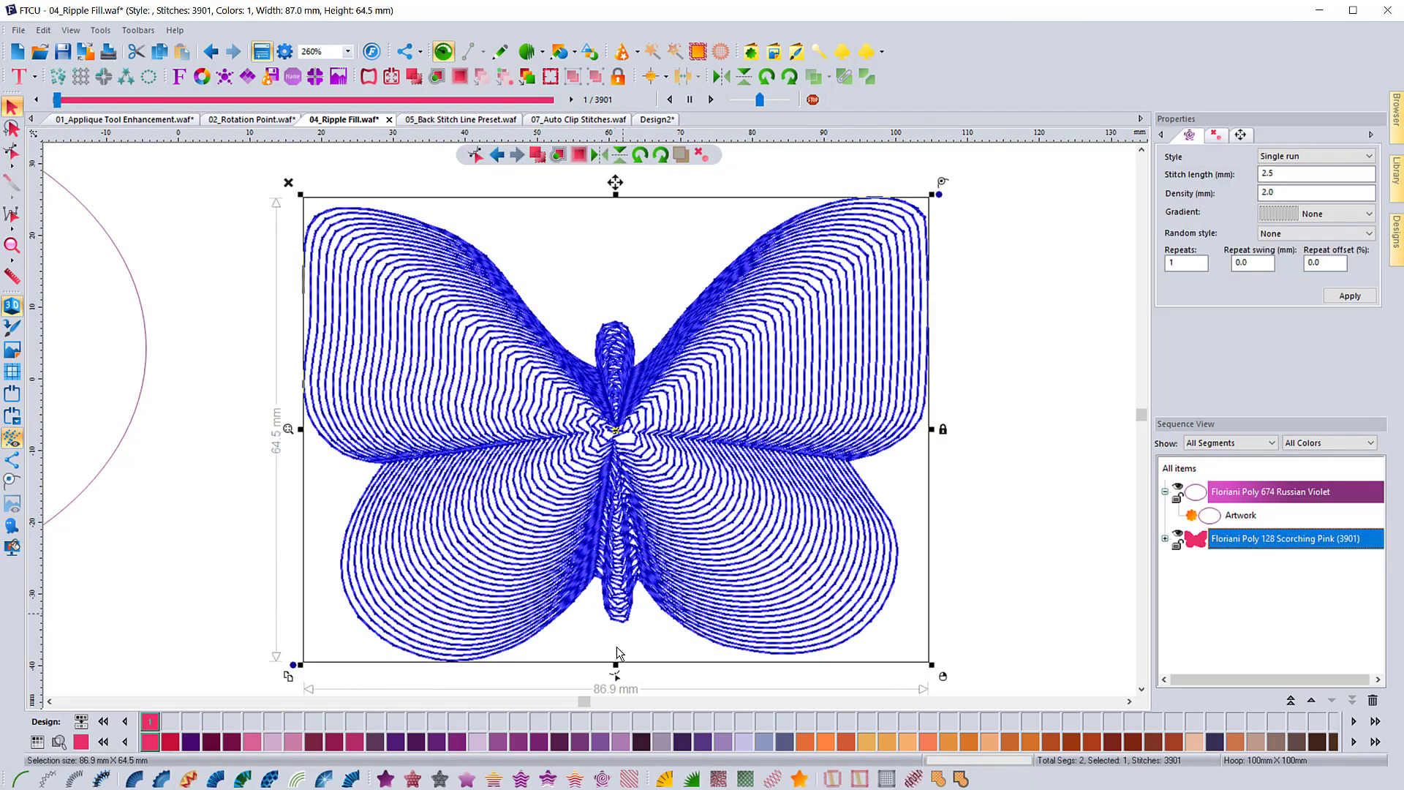
click(617, 675)
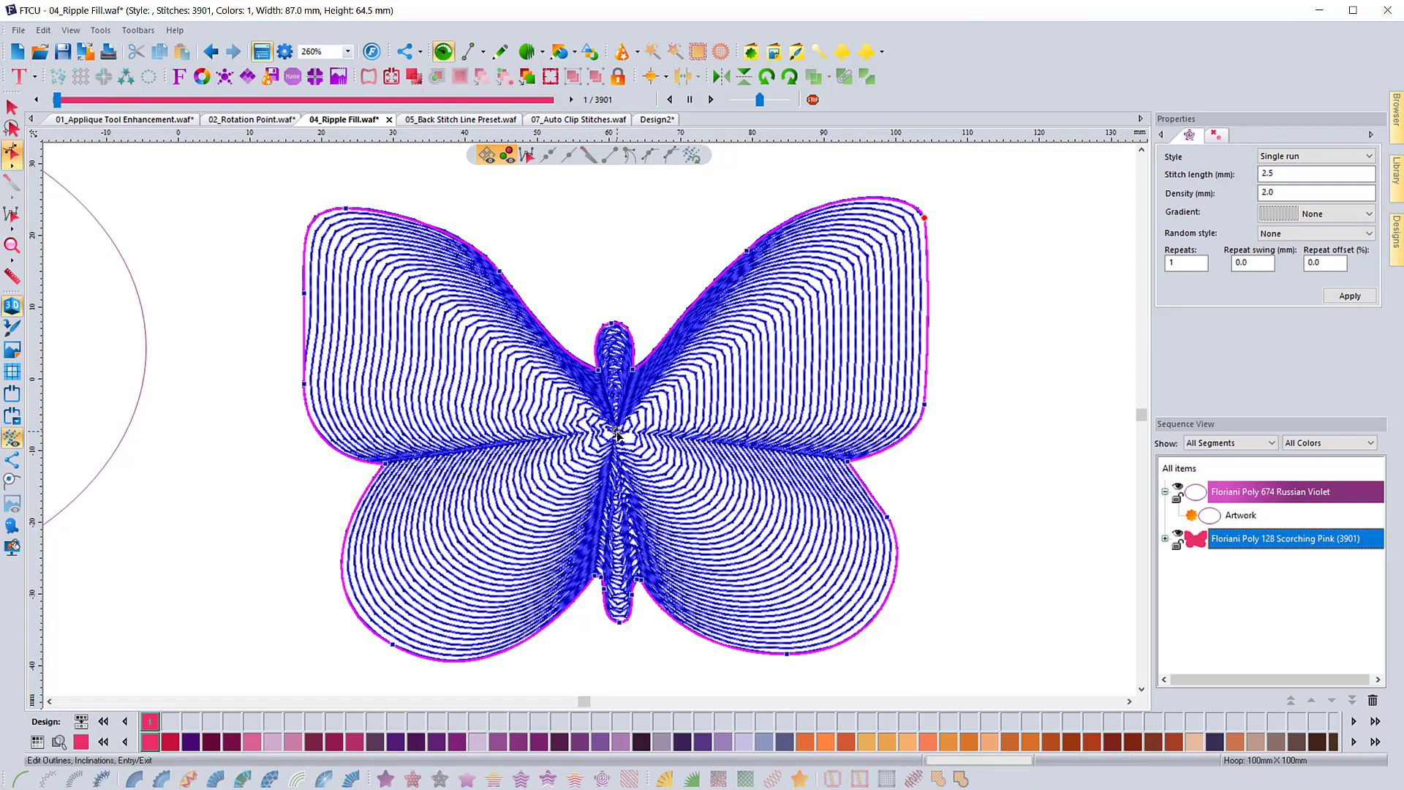
mouse_move(616, 430)
mouse_down()
mouse_move(619, 469)
mouse_move(618, 434)
mouse_up()
click(617, 472)
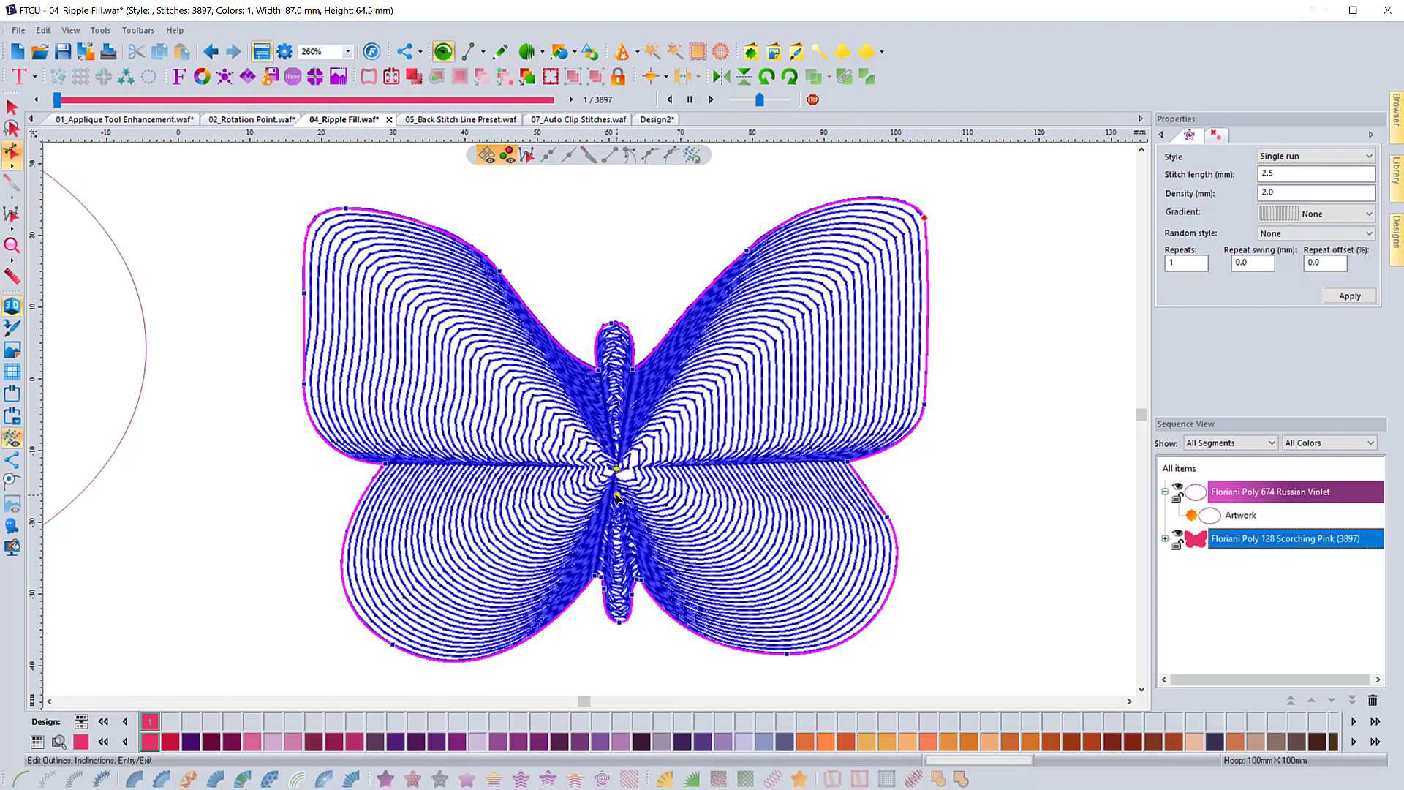
right_click(195, 505)
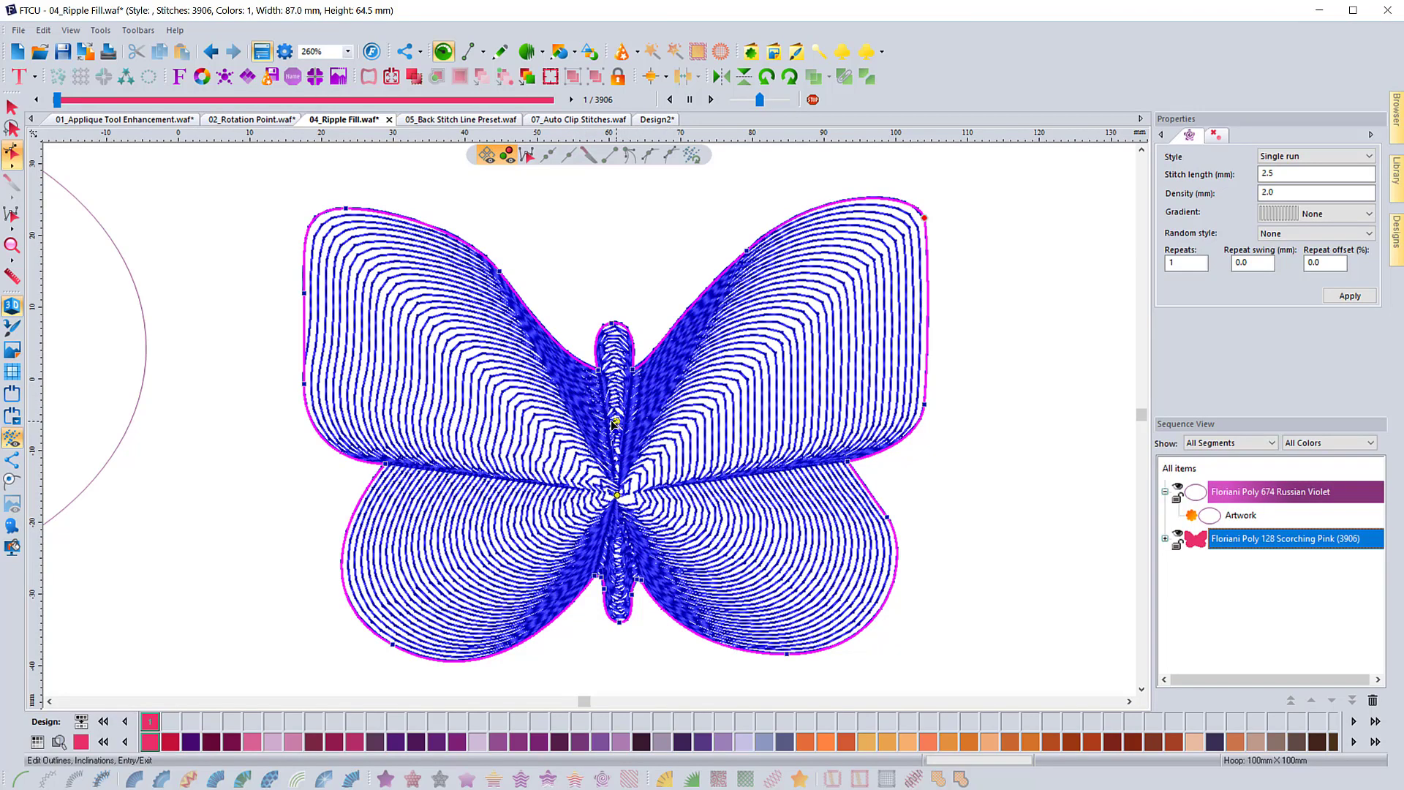
right_click(280, 452)
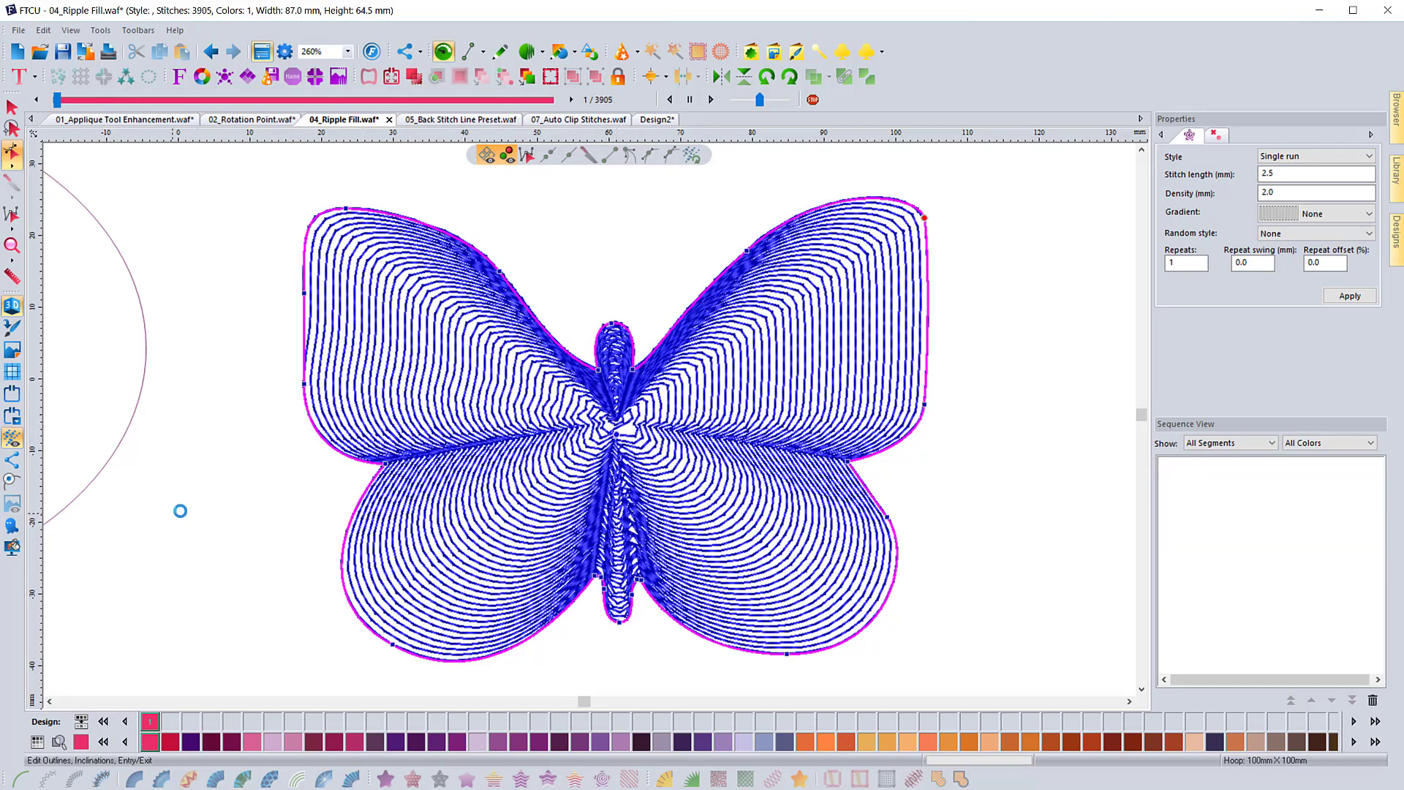
Finish the butterfly's centre point edit and set its ripple density to 3 mm
right_click(208, 497)
click(11, 107)
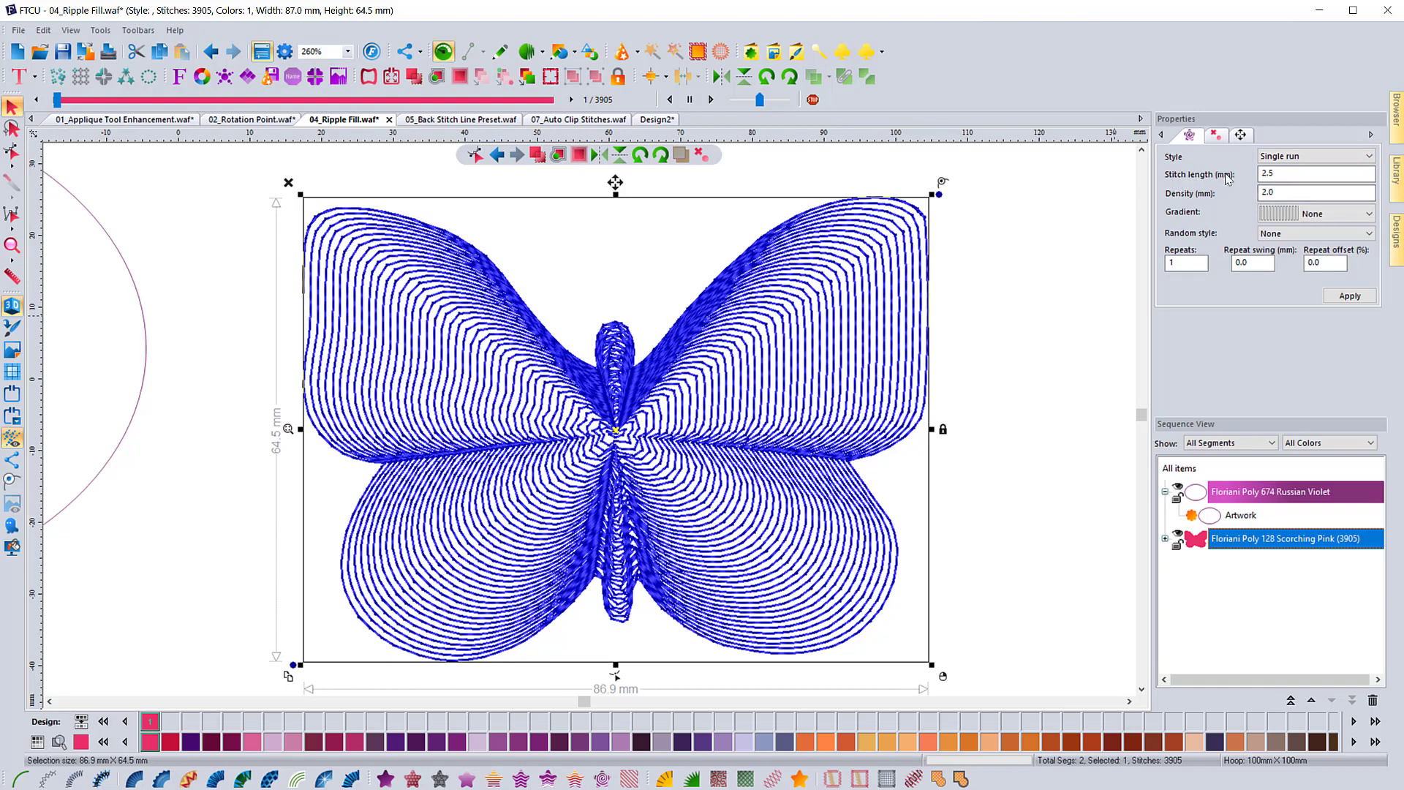
click(1272, 173)
key(Tab)
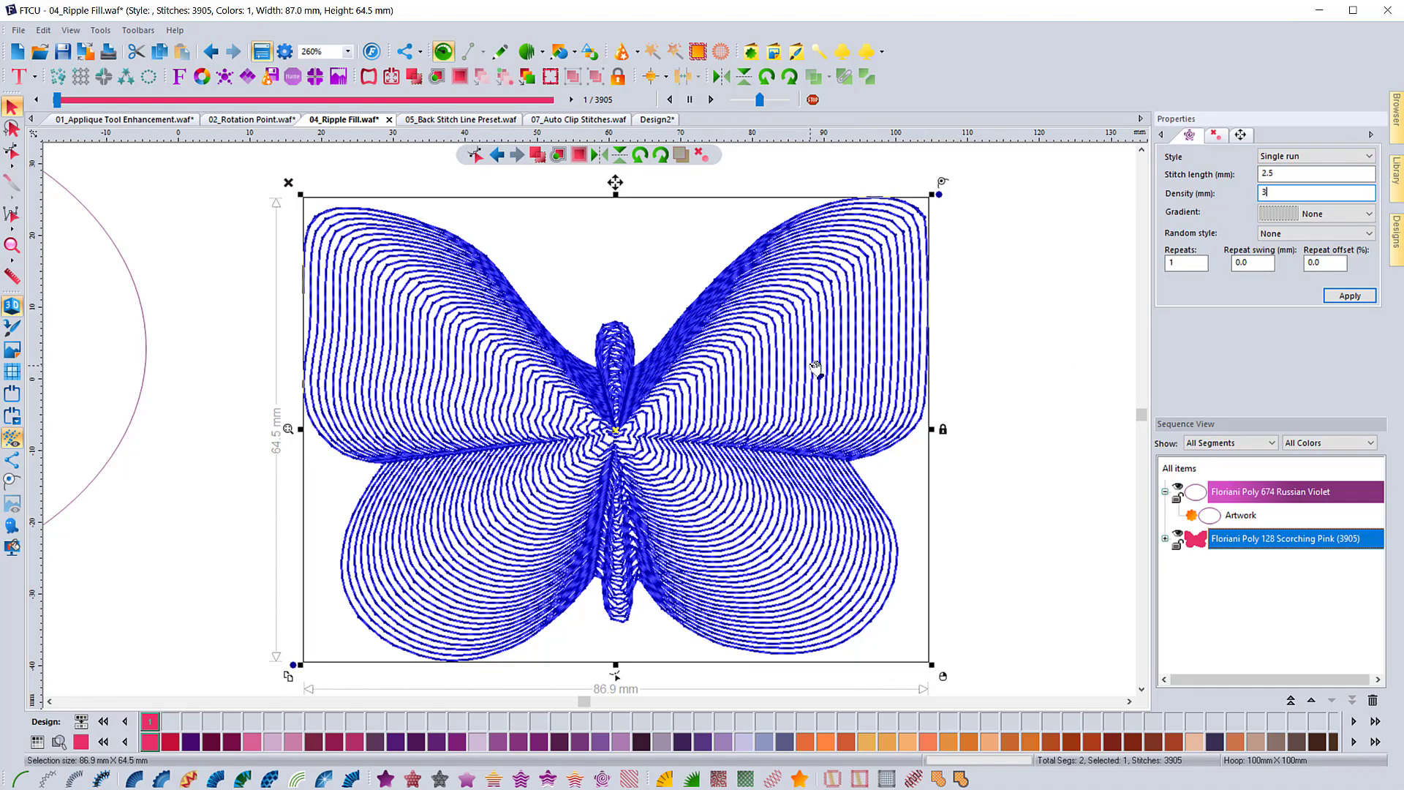
click(1350, 296)
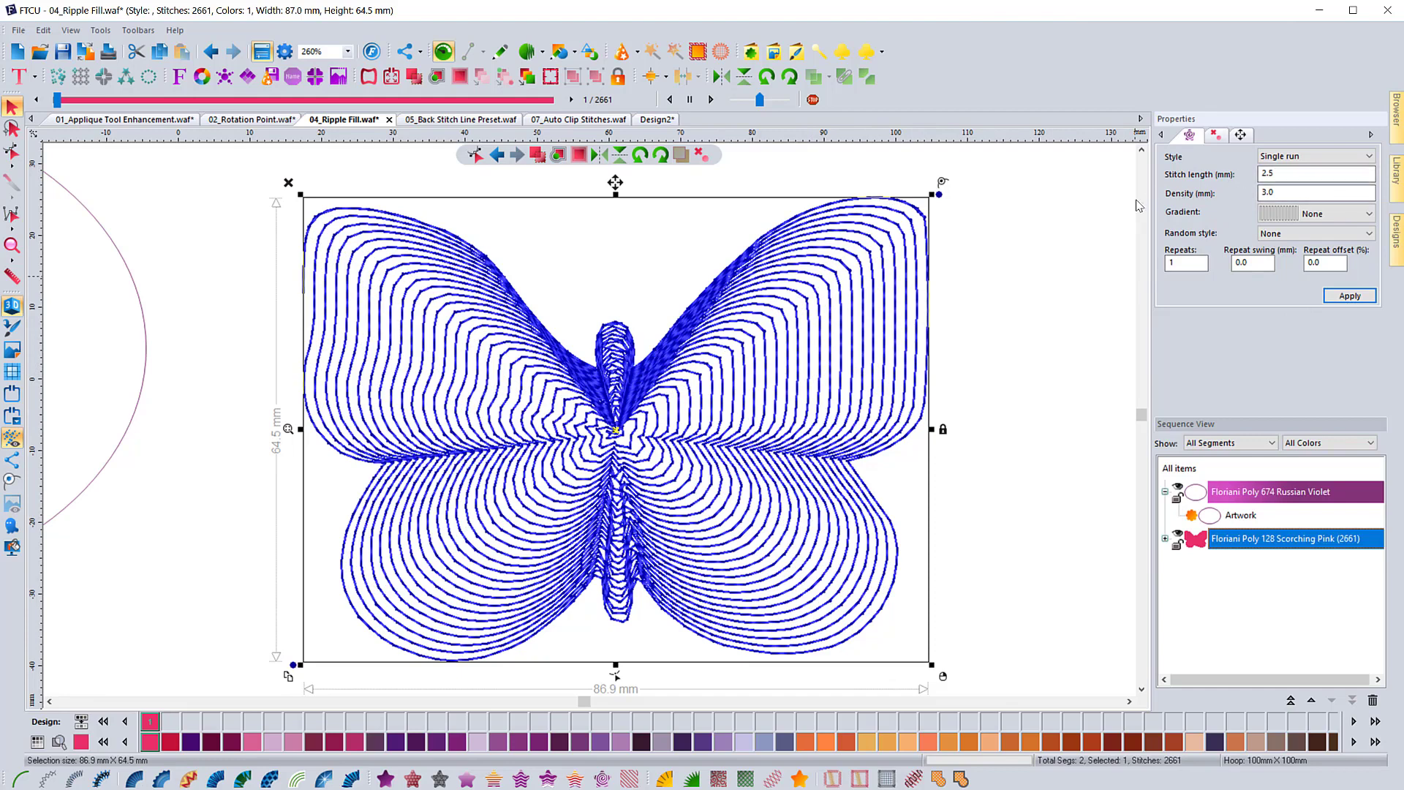
Change the butterfly's ripple style to Motif with pattern 231
click(1315, 157)
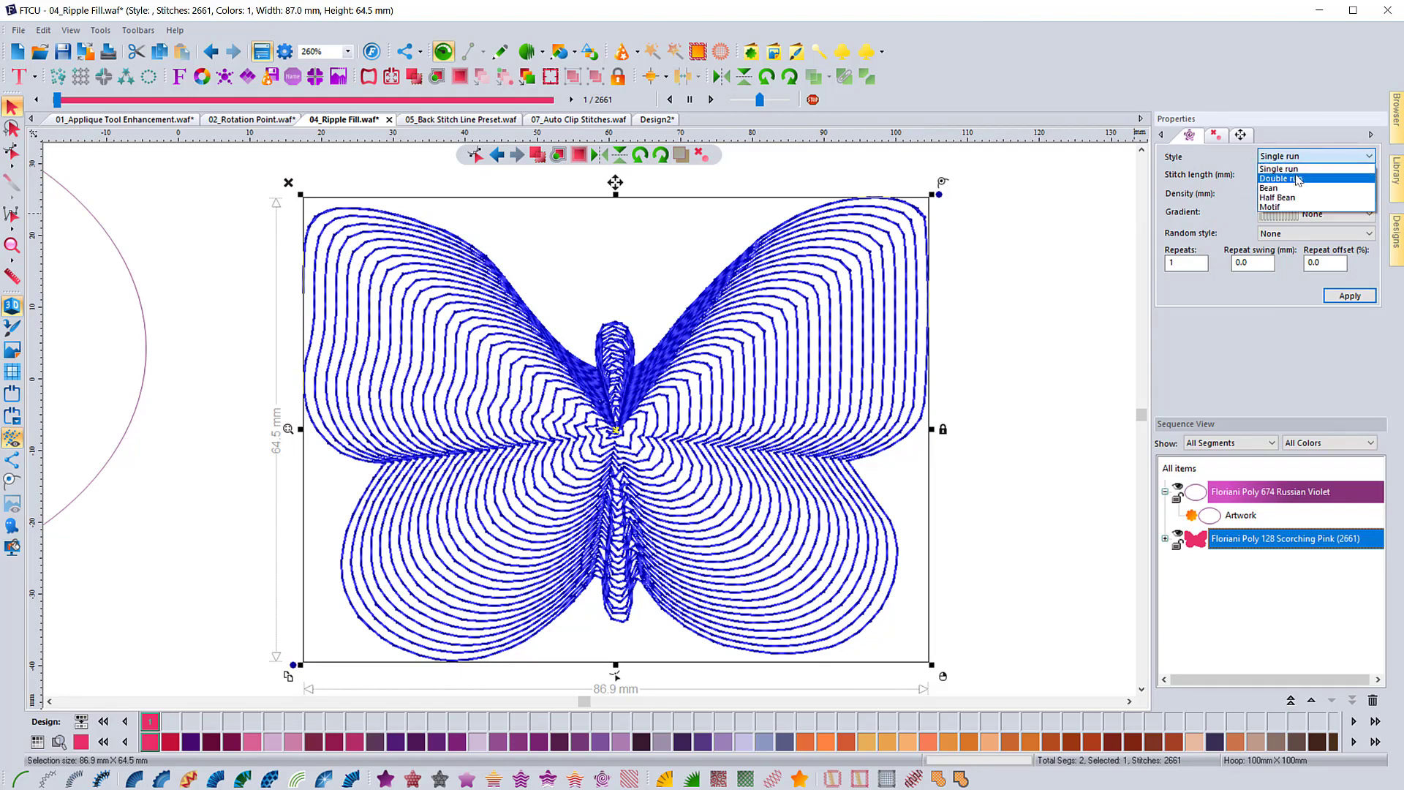
click(1279, 208)
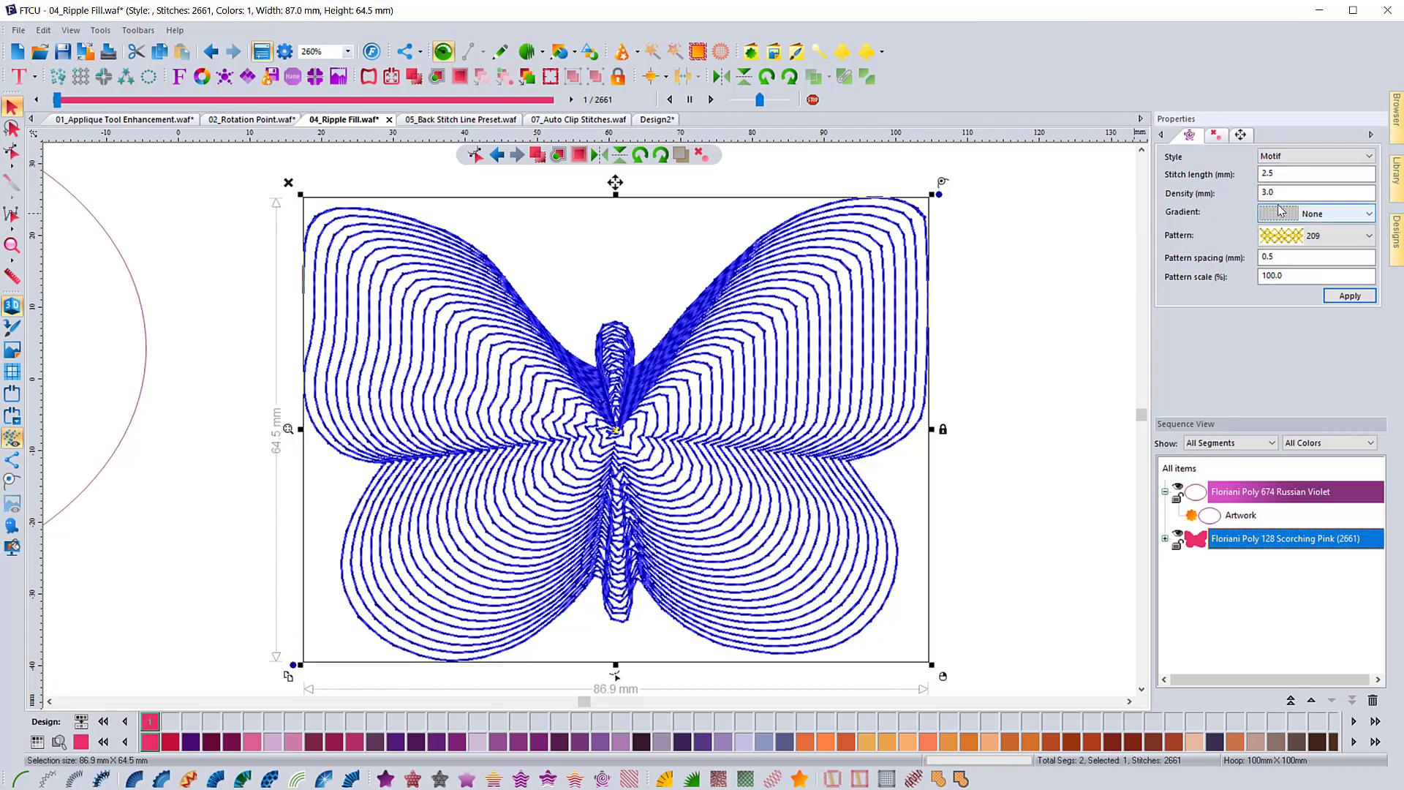
click(1334, 240)
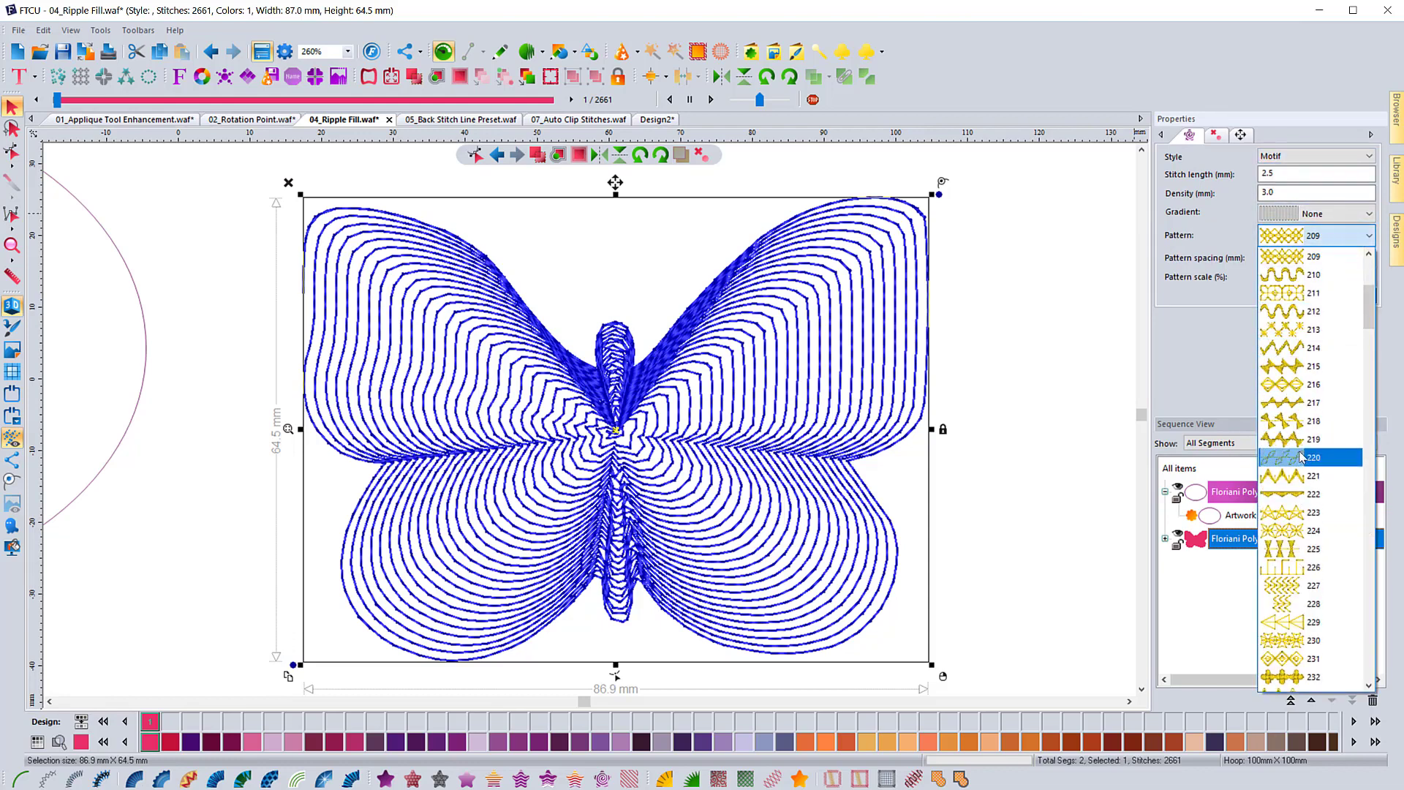
click(1314, 658)
click(1351, 295)
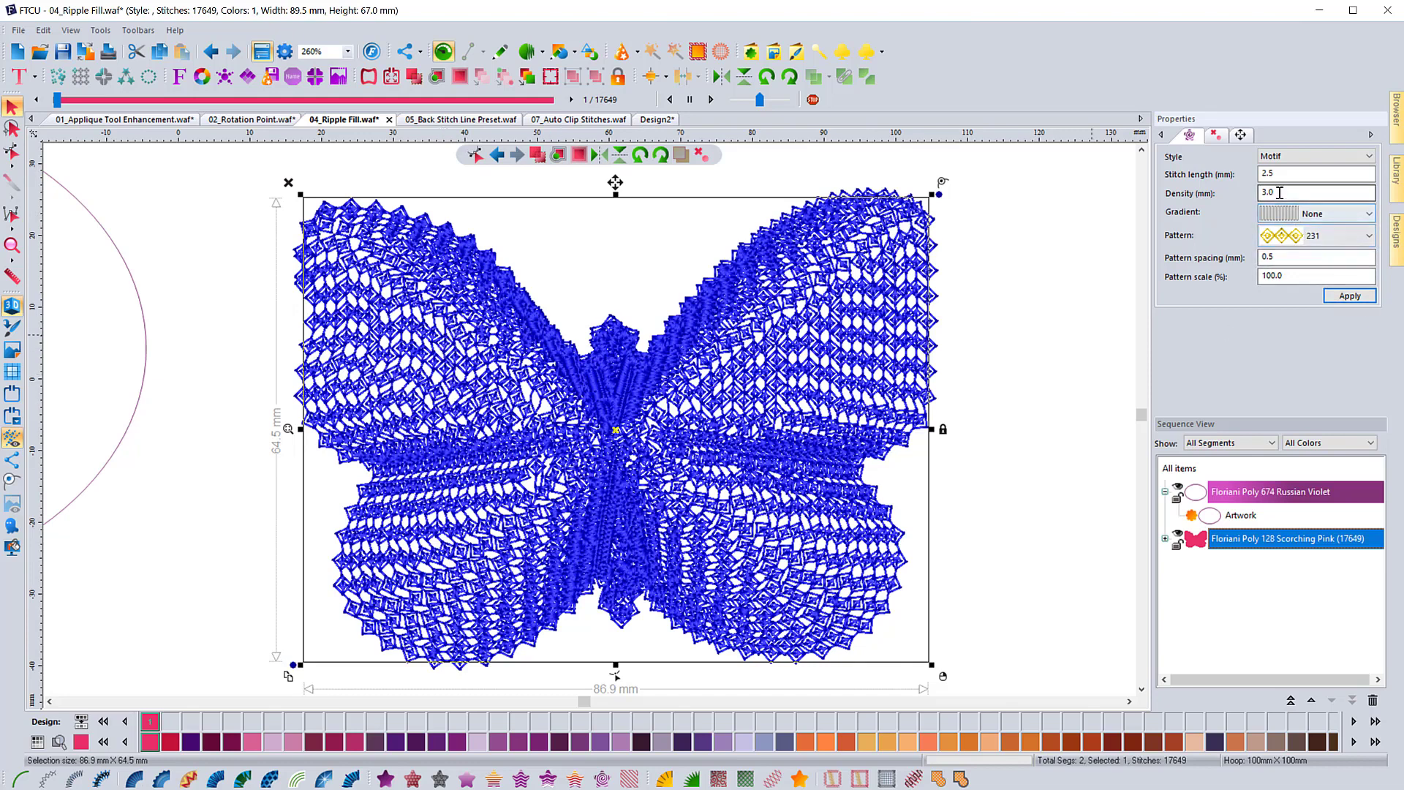
Open up the butterfly's motif ripple by setting the density to 6 mm and then to 10 mm
drag(1283, 193, 1213, 192)
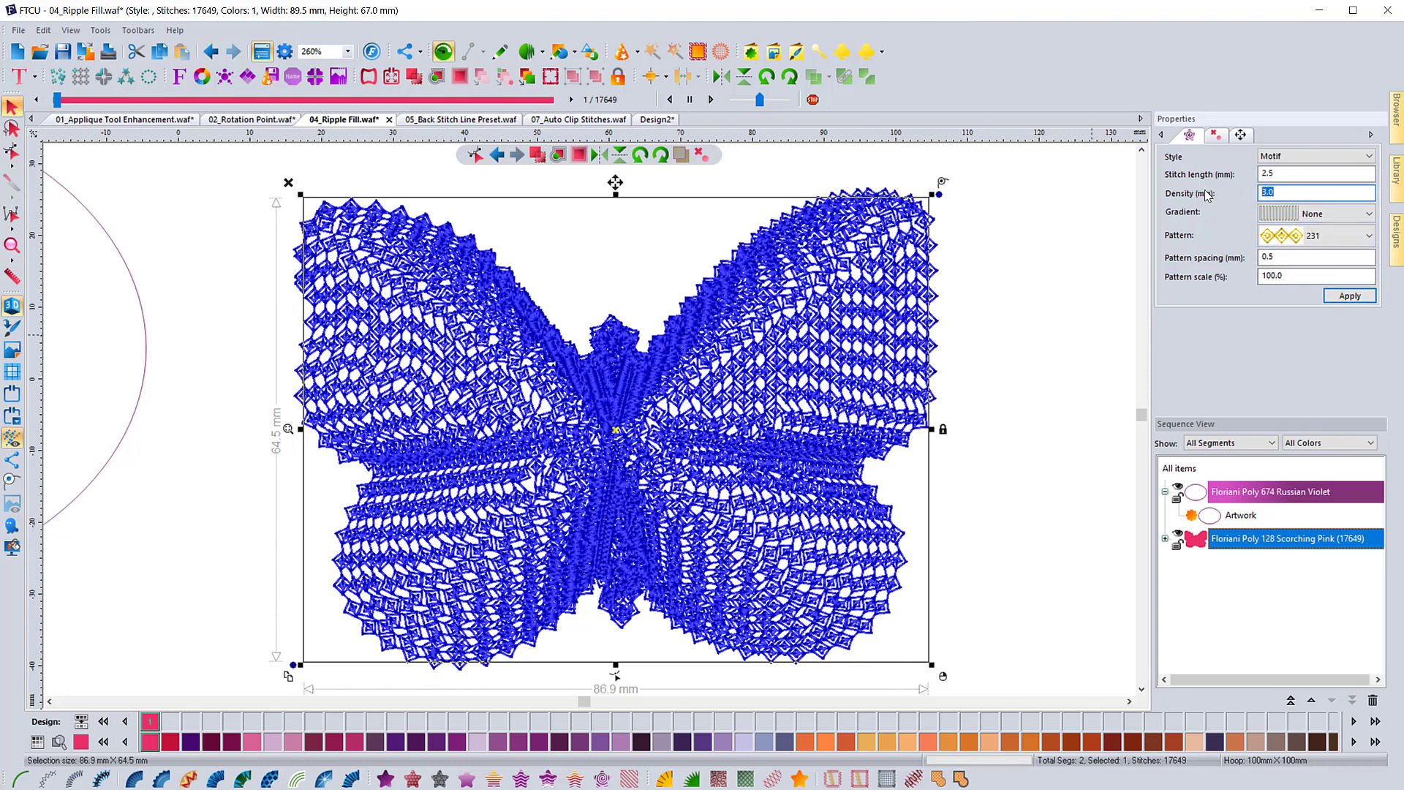
text(6)
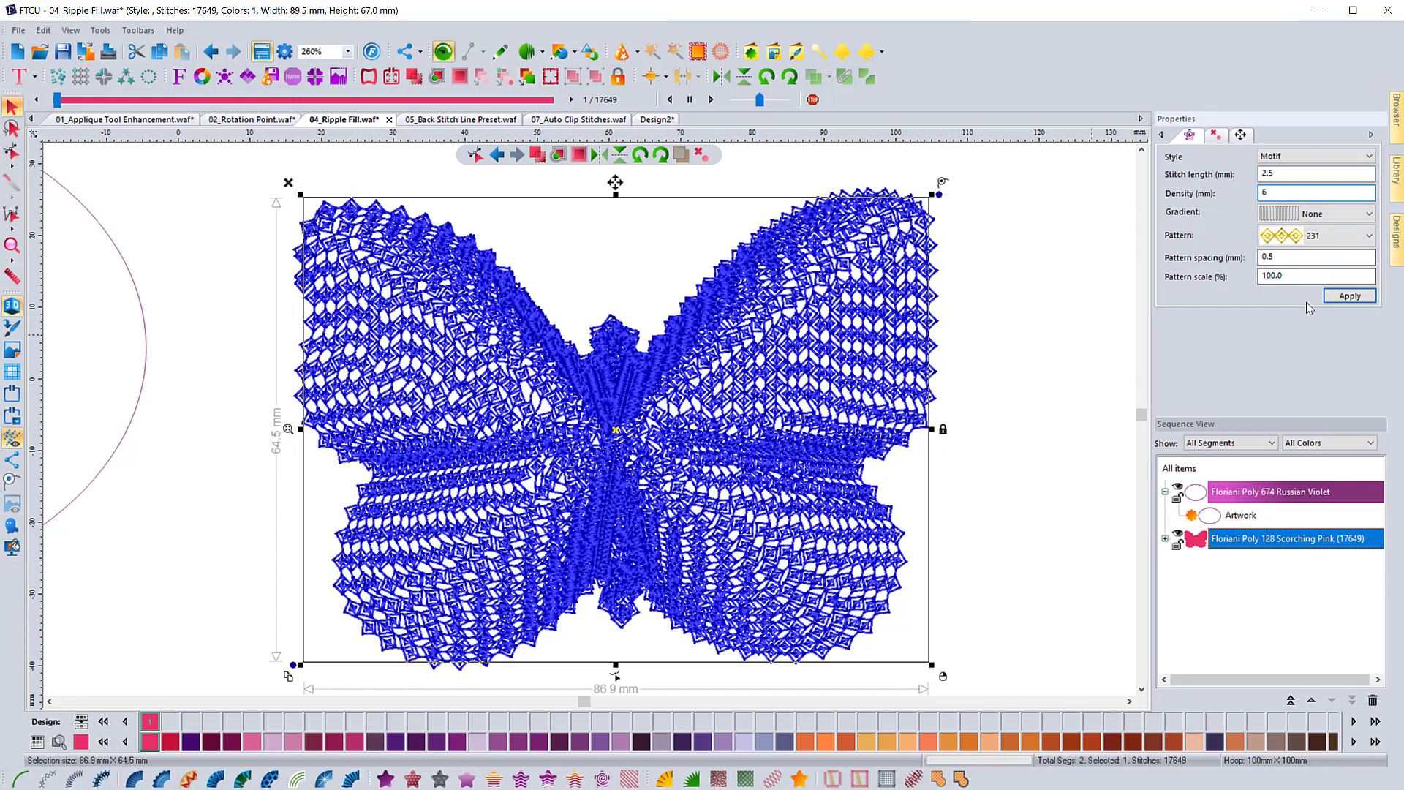
click(1333, 297)
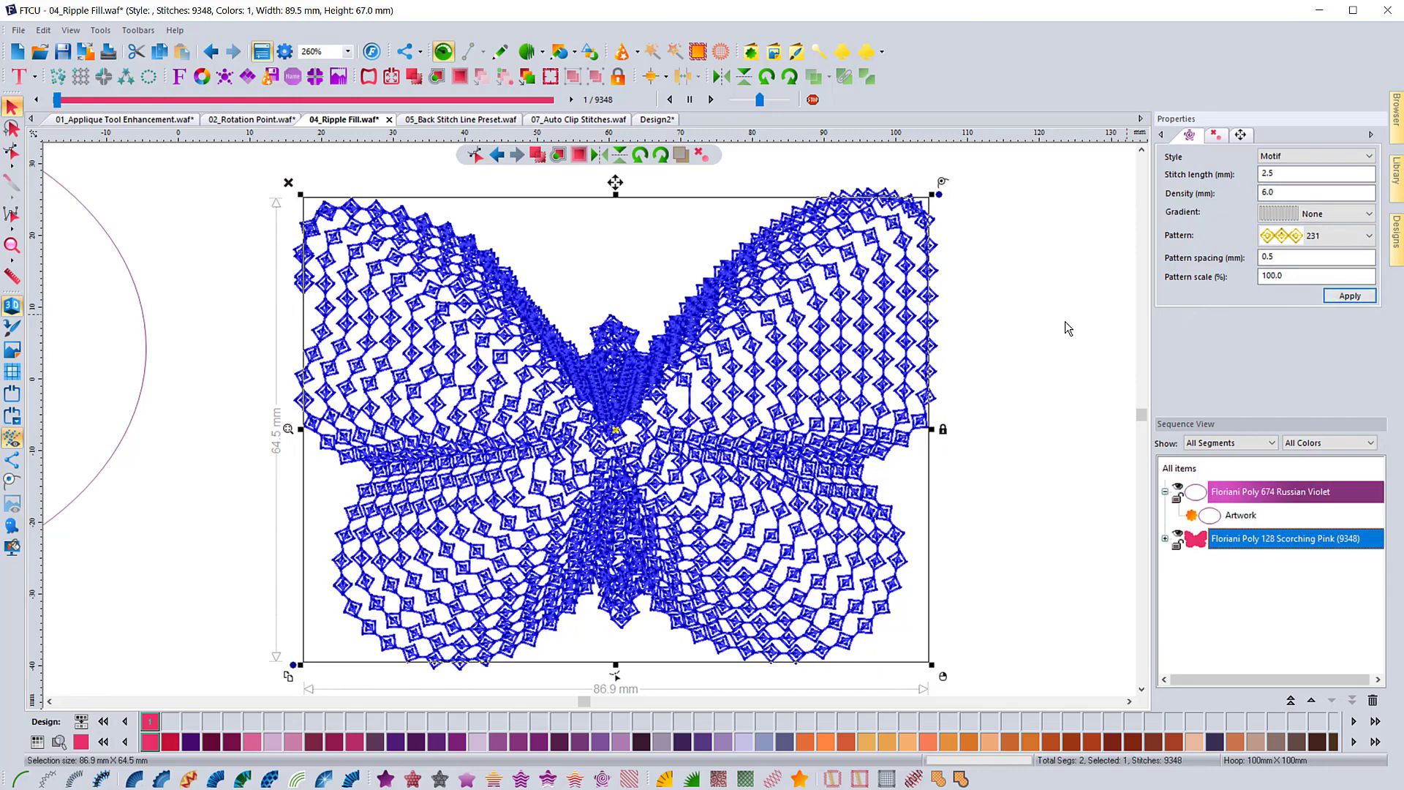
drag(1280, 192, 1227, 195)
text(10)
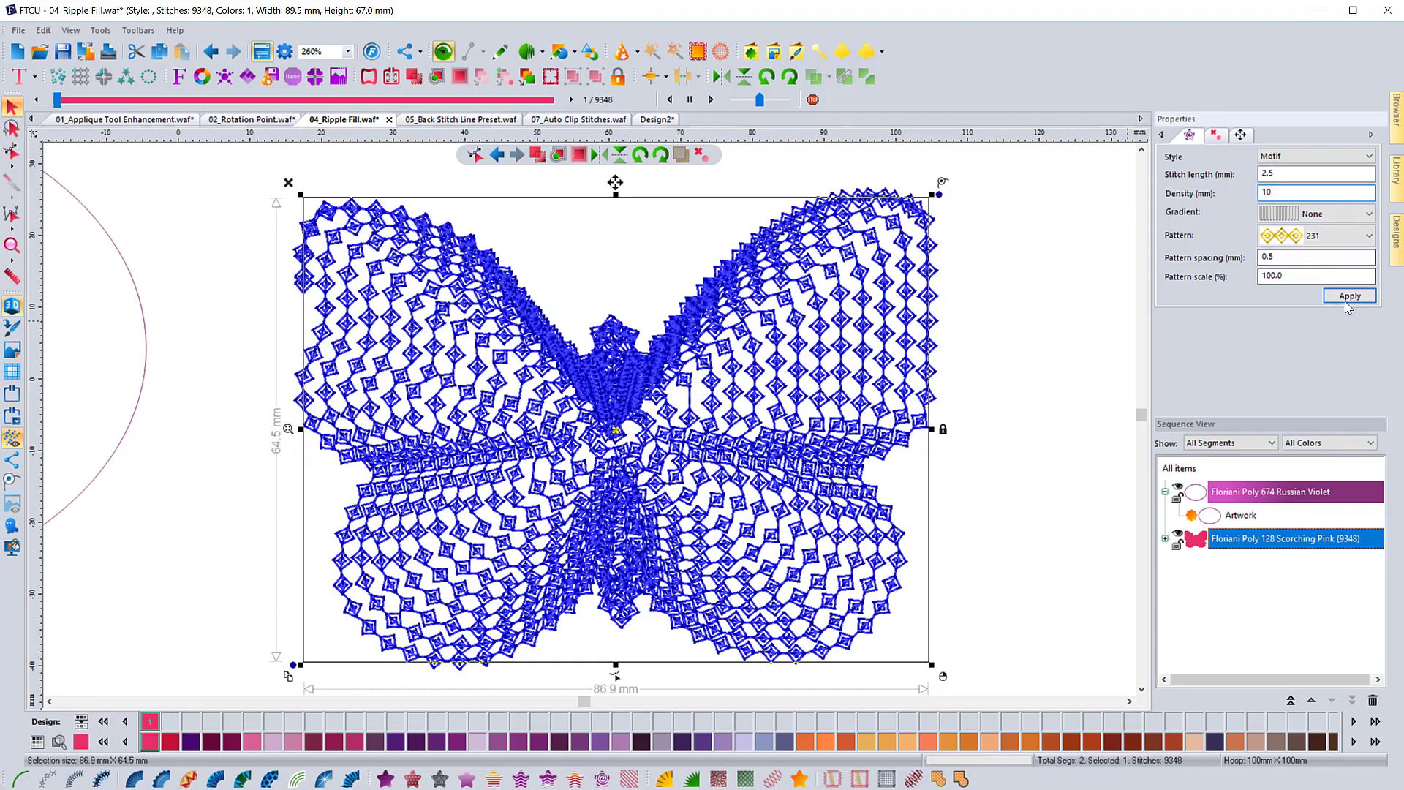
click(1348, 296)
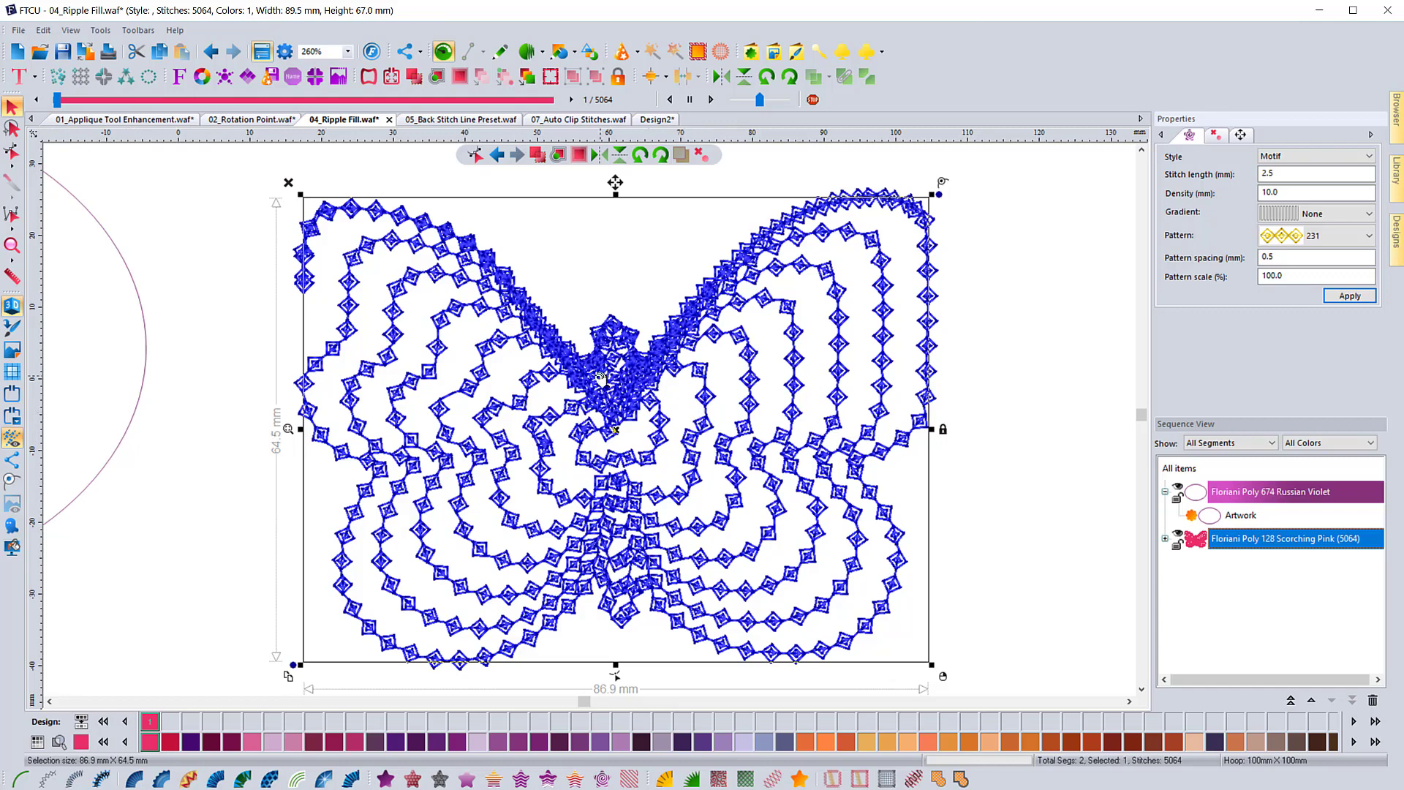
Switch the butterfly's ripple style back to Single run and set its density to 4 mm
click(1291, 156)
click(1291, 169)
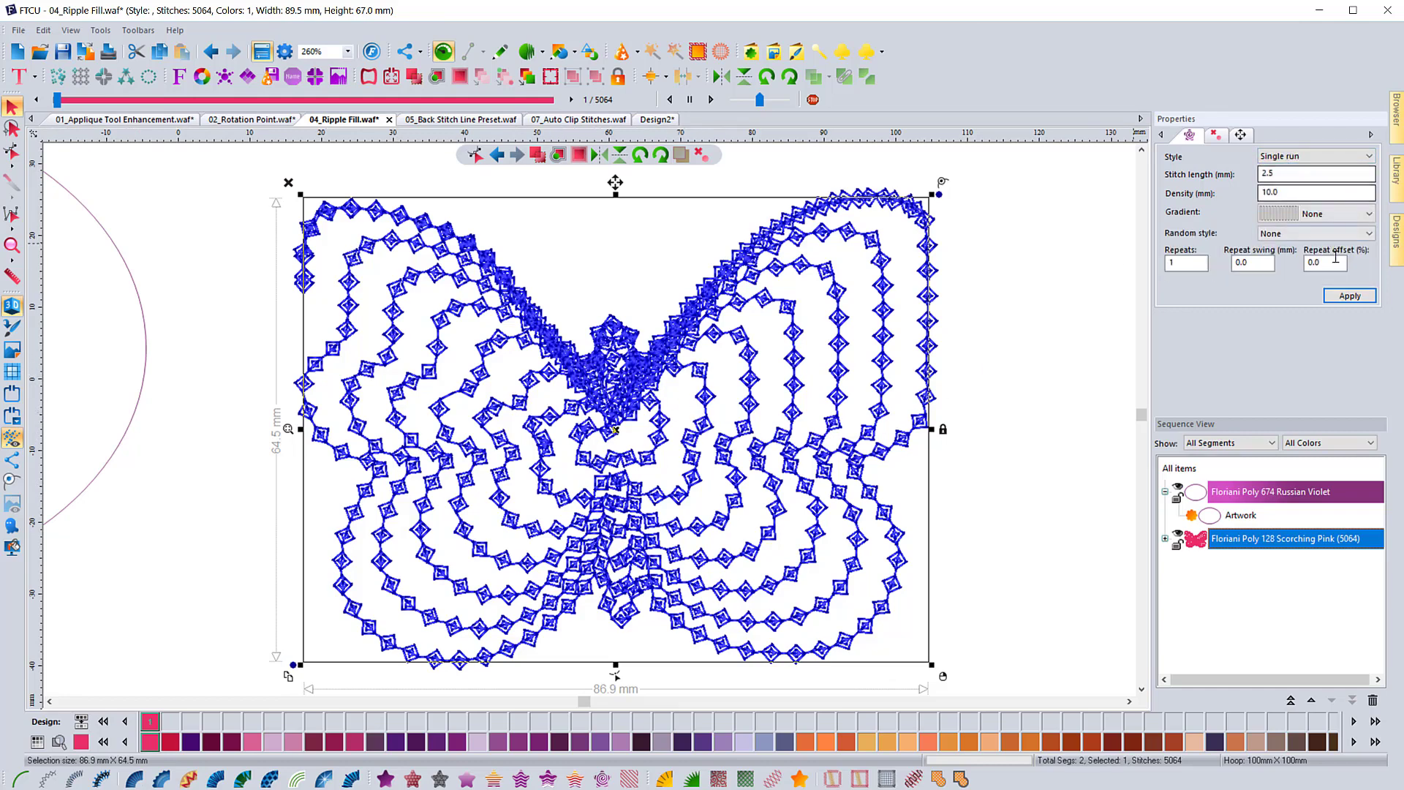
click(1350, 296)
double_click(1272, 191)
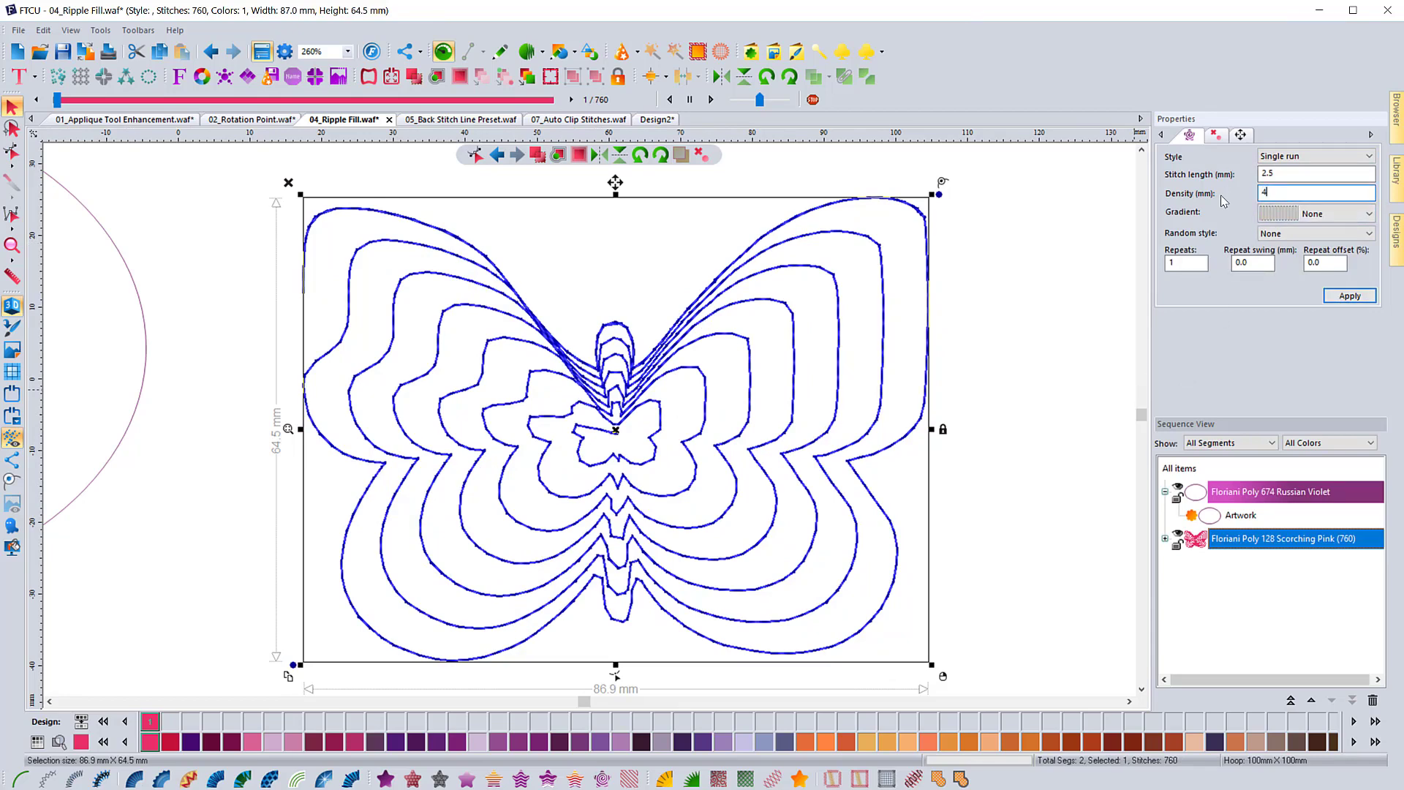
click(1350, 295)
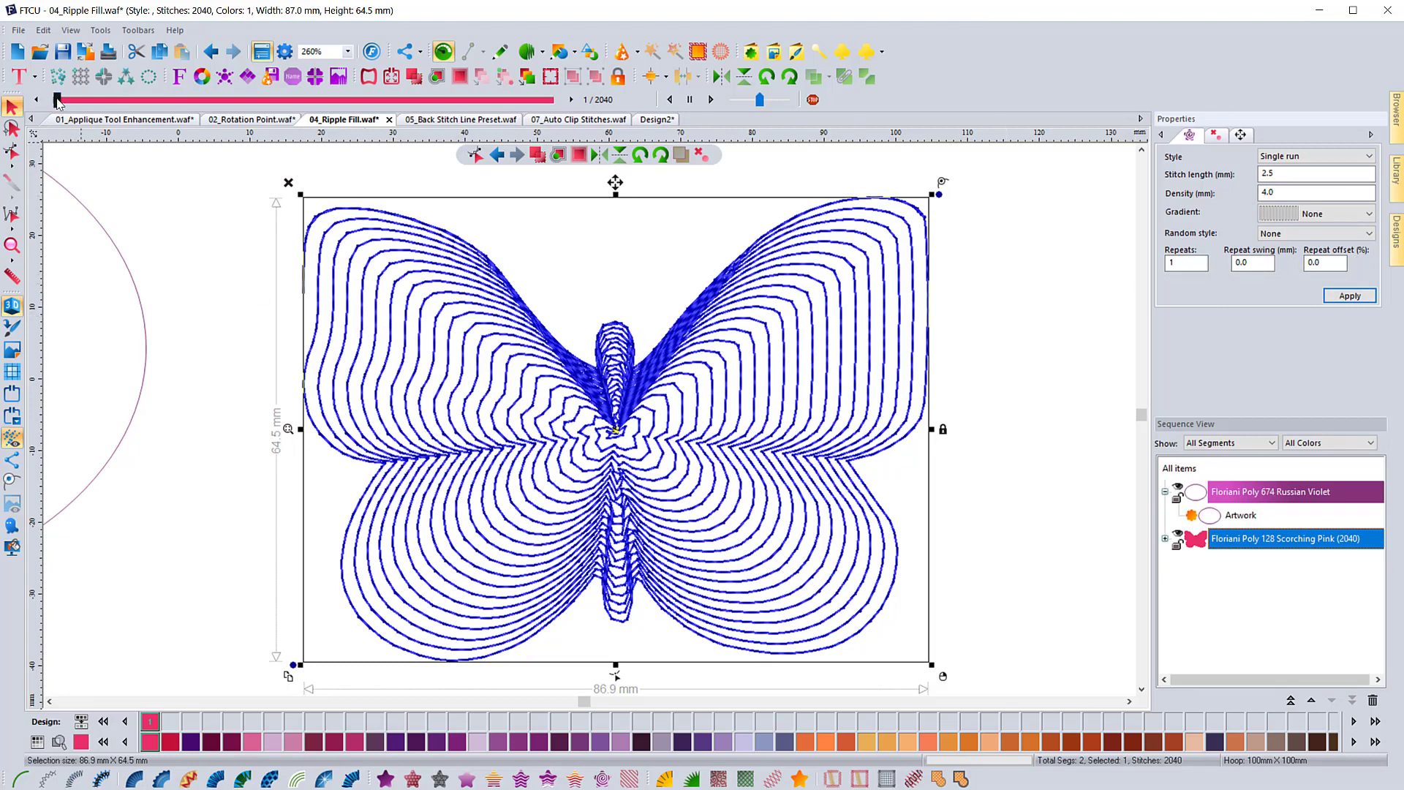
Preview the start of the butterfly's stitch-out and set its repeats to 2
drag(58, 101, 207, 100)
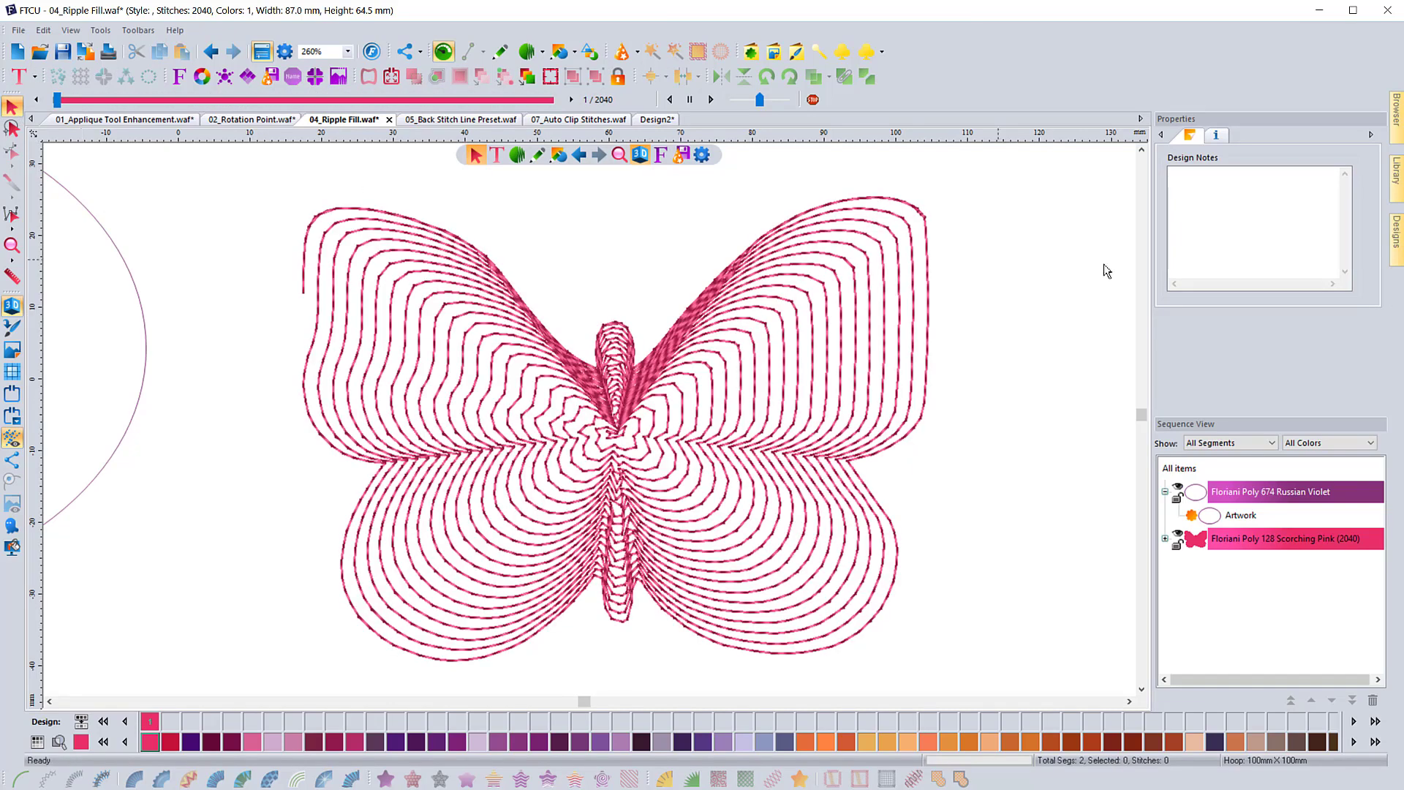
click(835, 344)
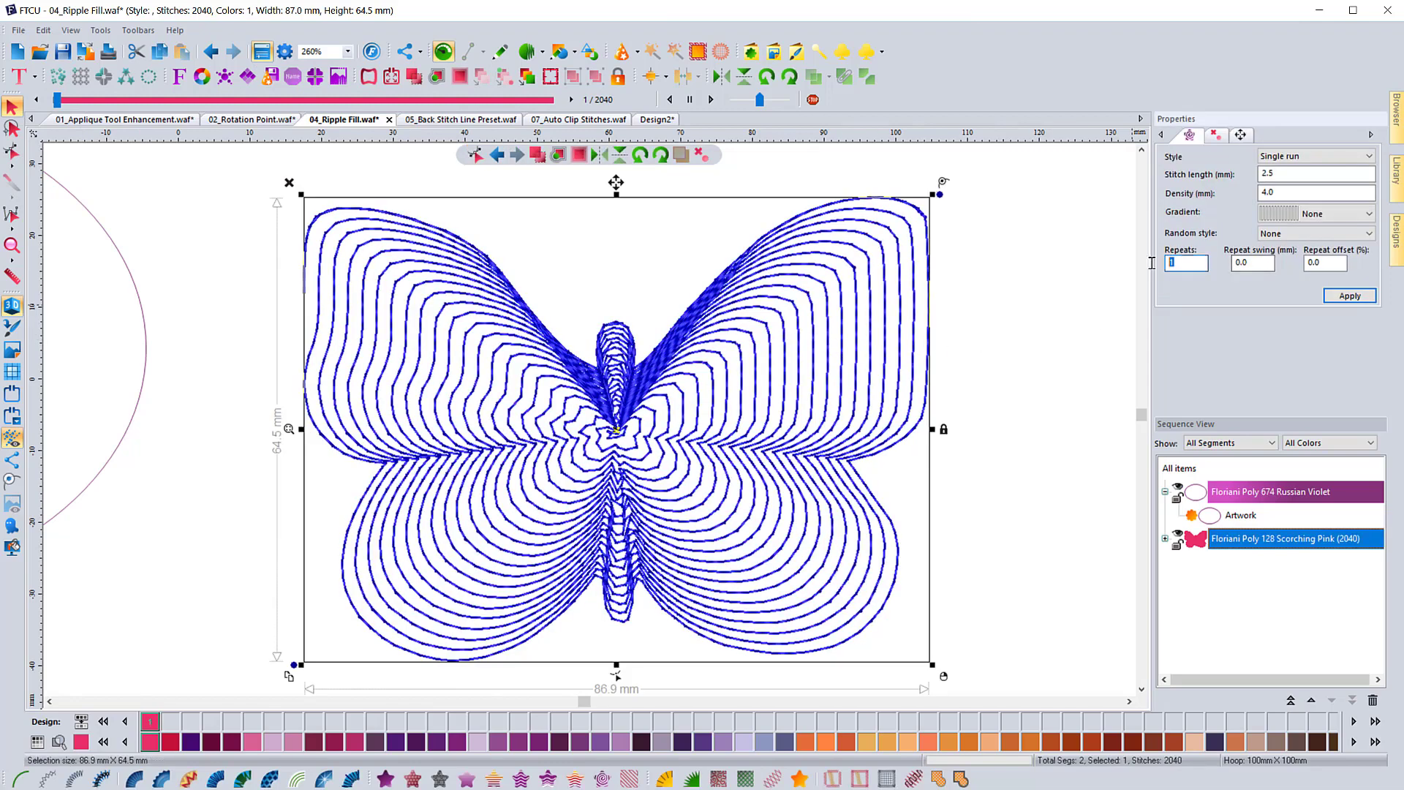
click(1349, 296)
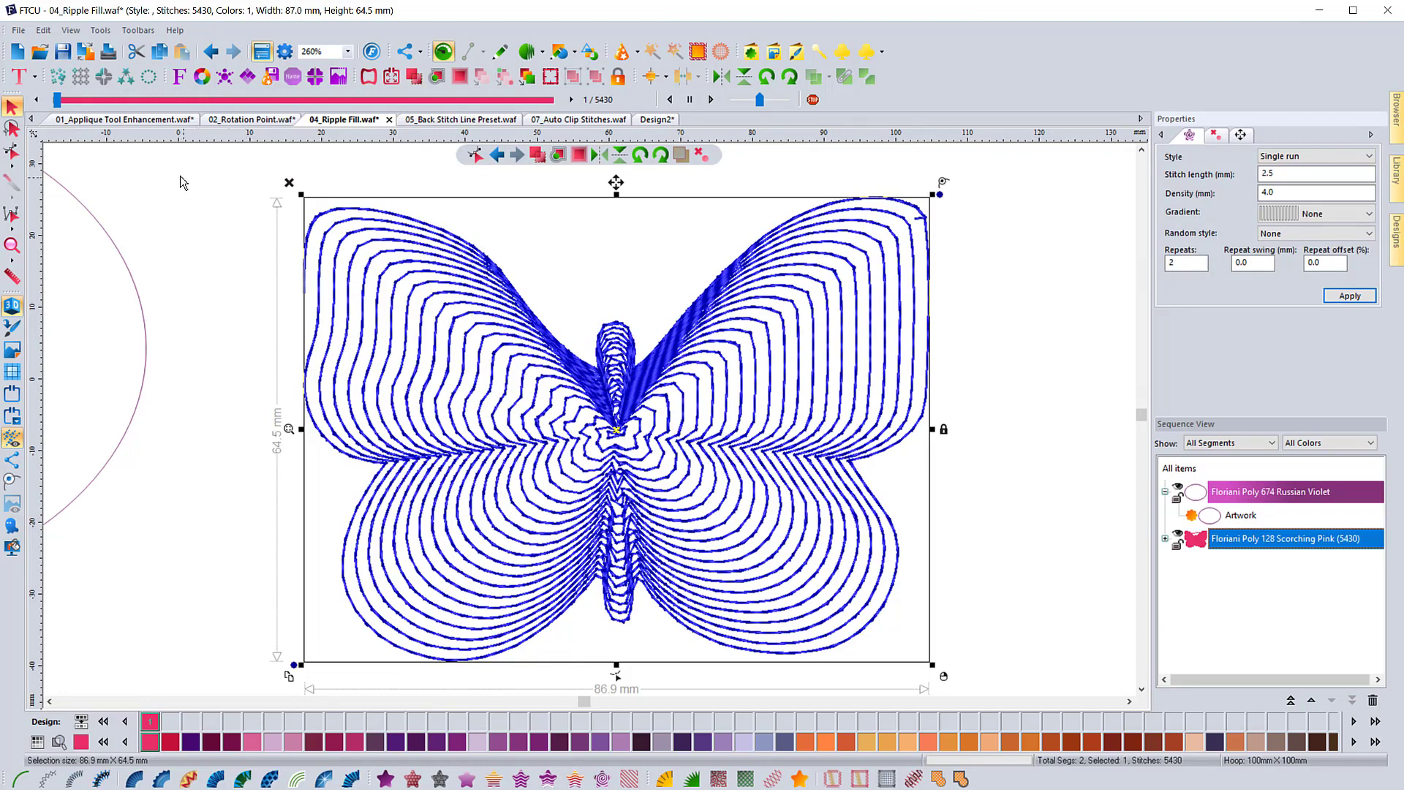
Simulate the full stitch-out of the two-repeat butterfly, checking how it doubles back, and reselect the butterfly
drag(57, 103, 600, 130)
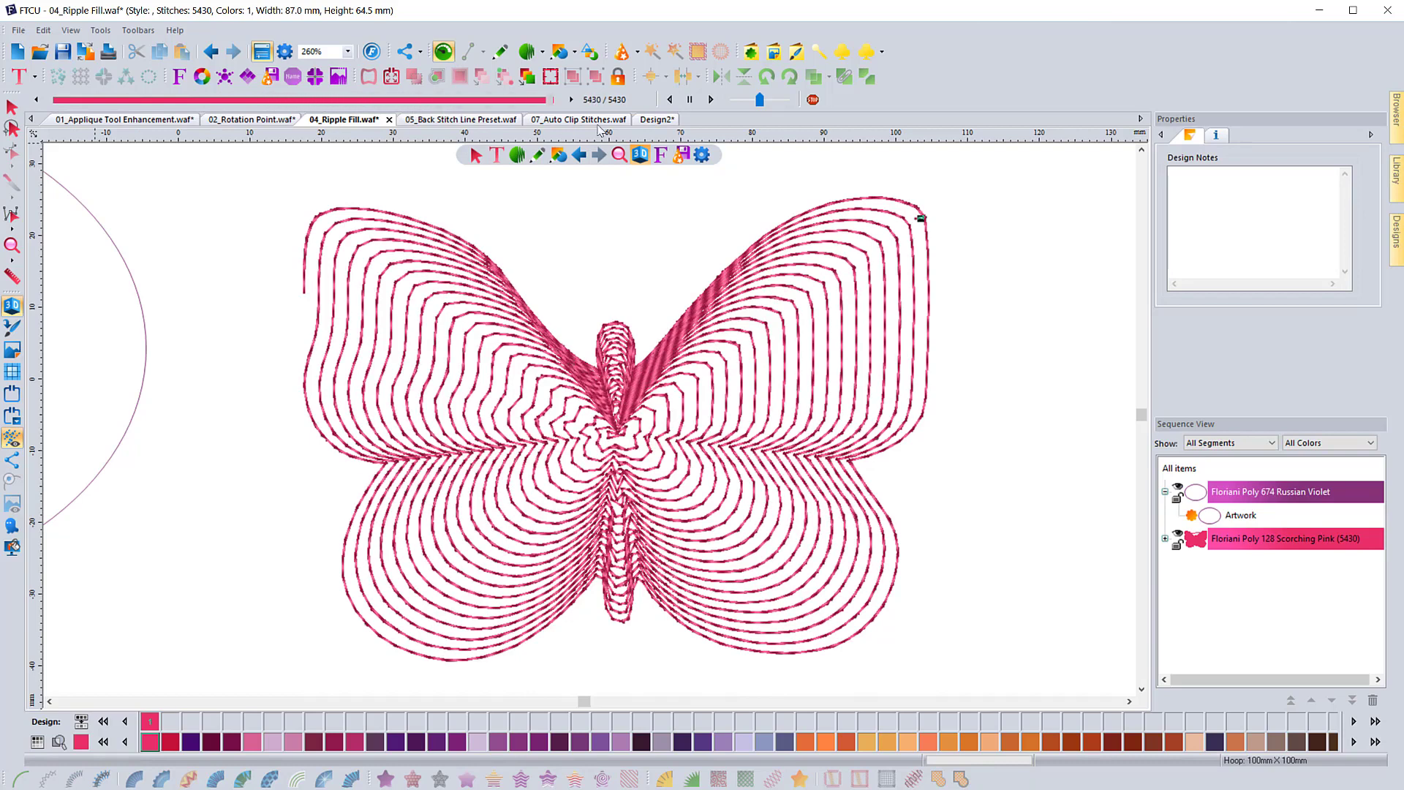
click(11, 107)
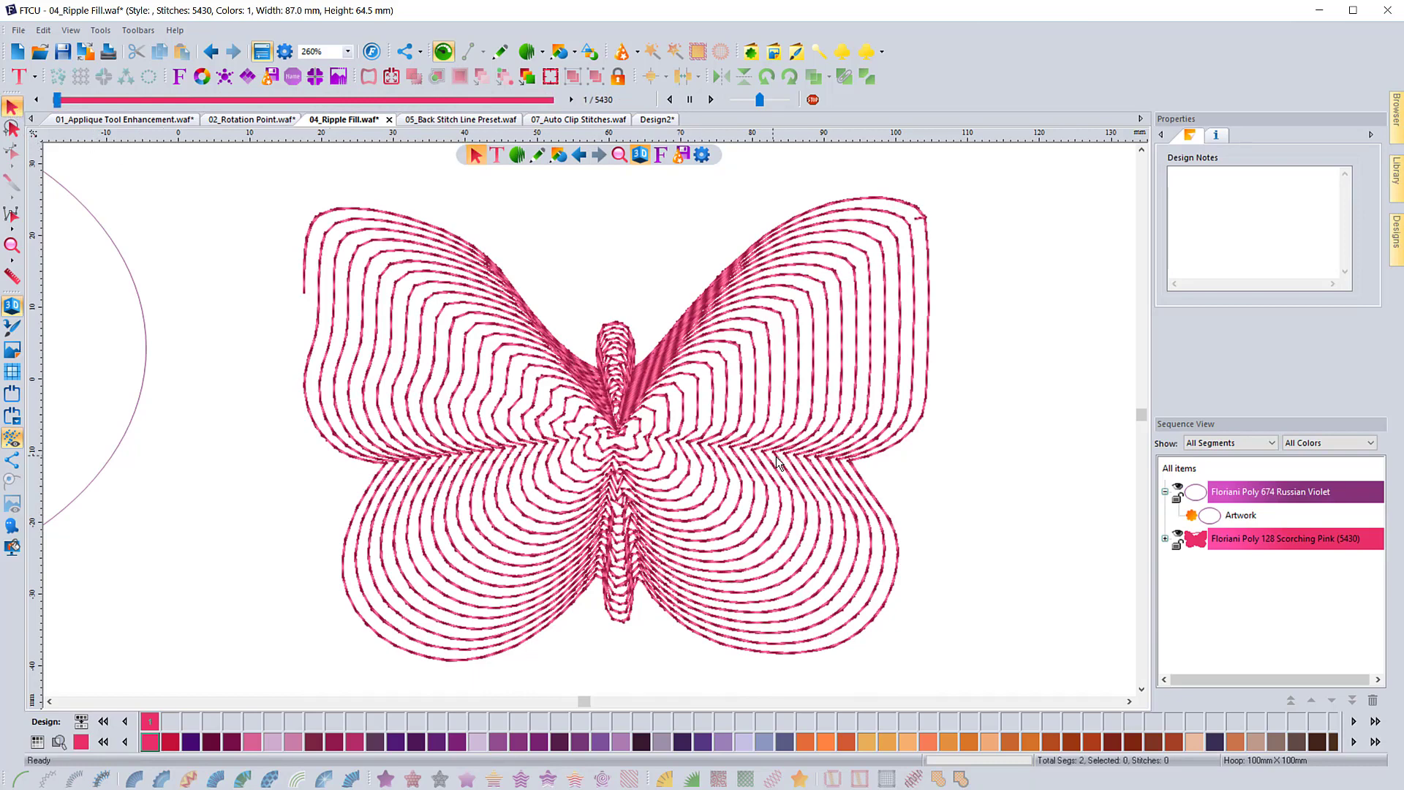
click(621, 395)
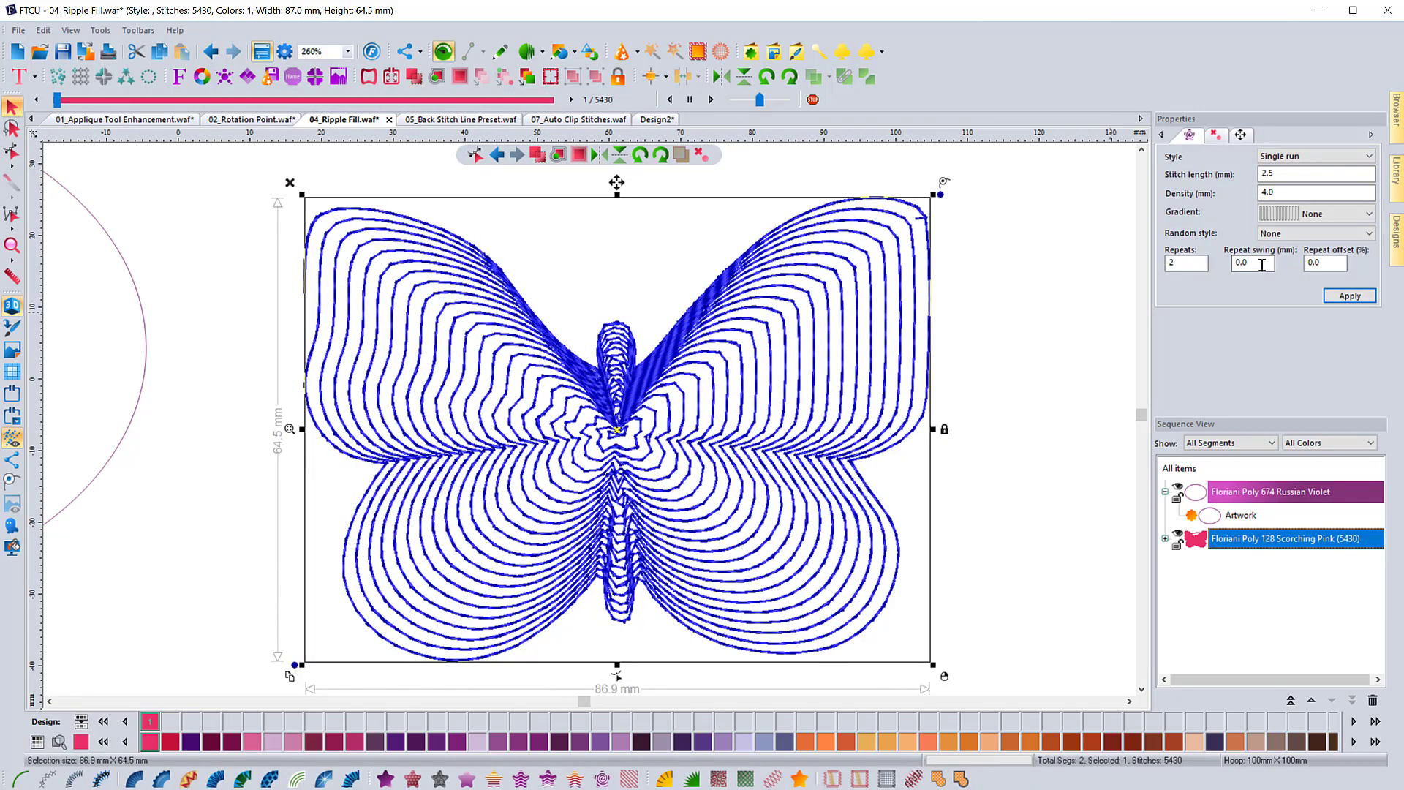
Return the butterfly's repeats to 1
drag(1204, 263, 1156, 262)
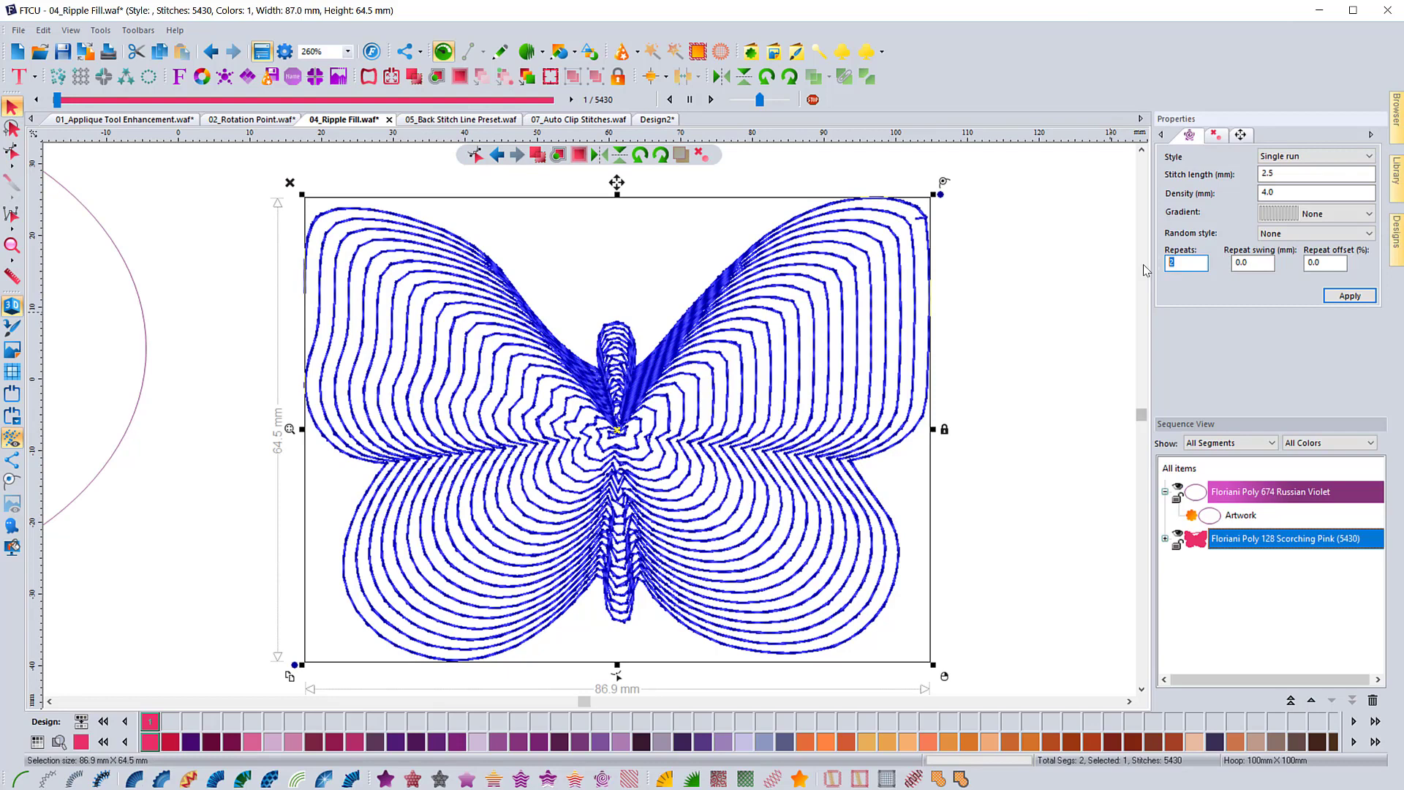
text(1)
click(1350, 295)
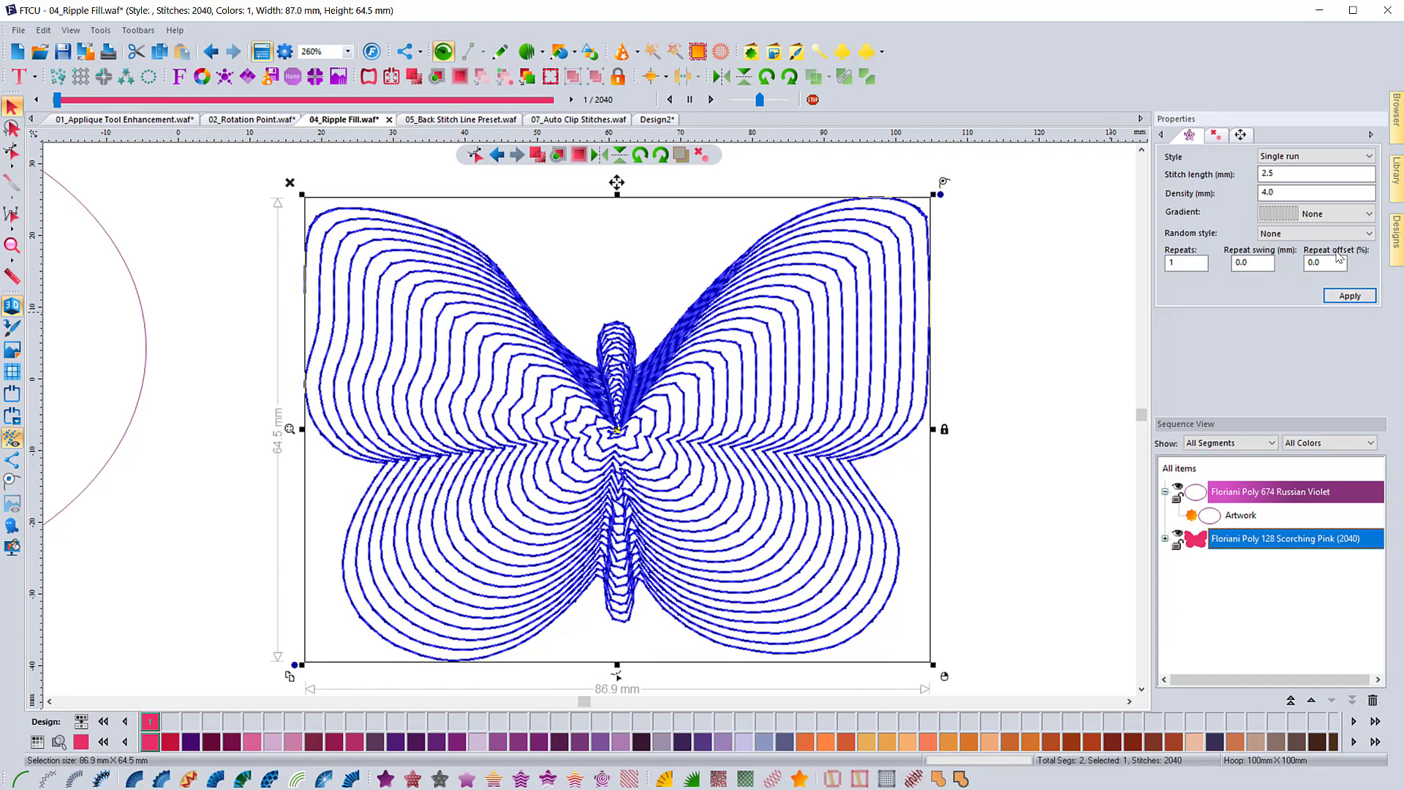
Apply a repeat swing of 2 mm, a repeat offset of 6% and 2 repeats to the butterfly's ripple
double_click(1247, 264)
click(1343, 296)
double_click(1321, 260)
click(1348, 297)
double_click(1179, 262)
click(1342, 297)
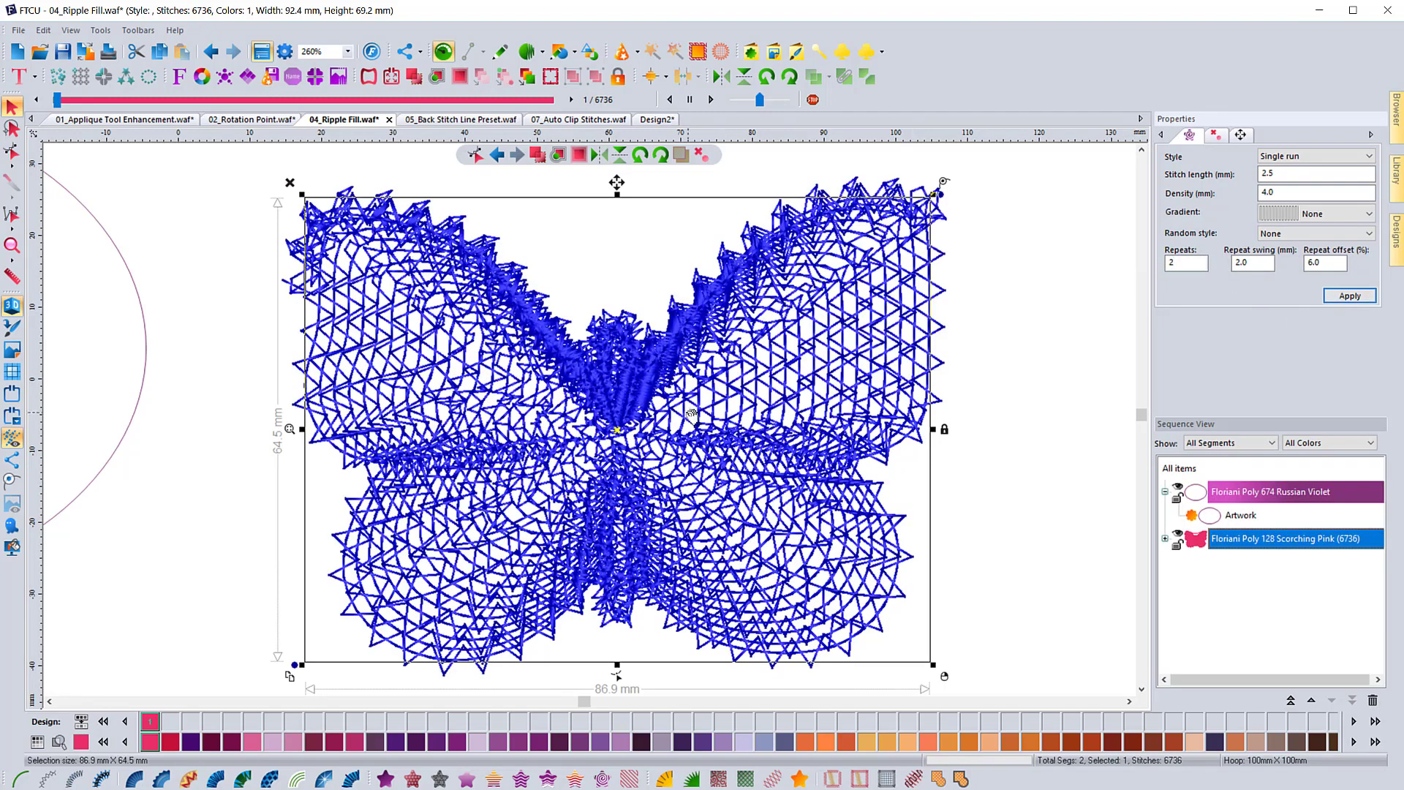
Reduce the butterfly's repeat swing to 0.4 mm and inspect the doubled stitch lines beside the body up close
double_click(1252, 261)
click(1341, 296)
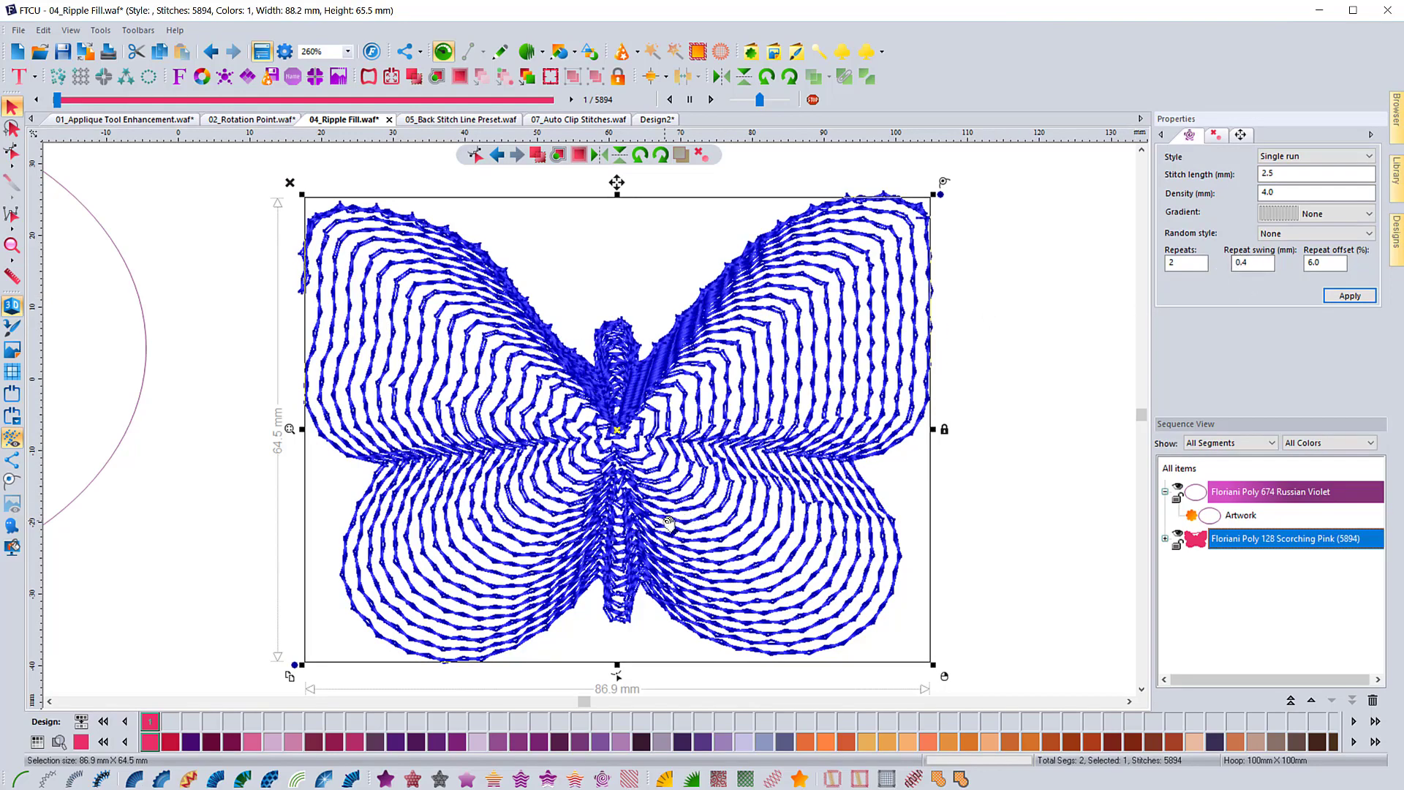
scroll(665, 525, down, 2)
scroll(666, 525, up, 8)
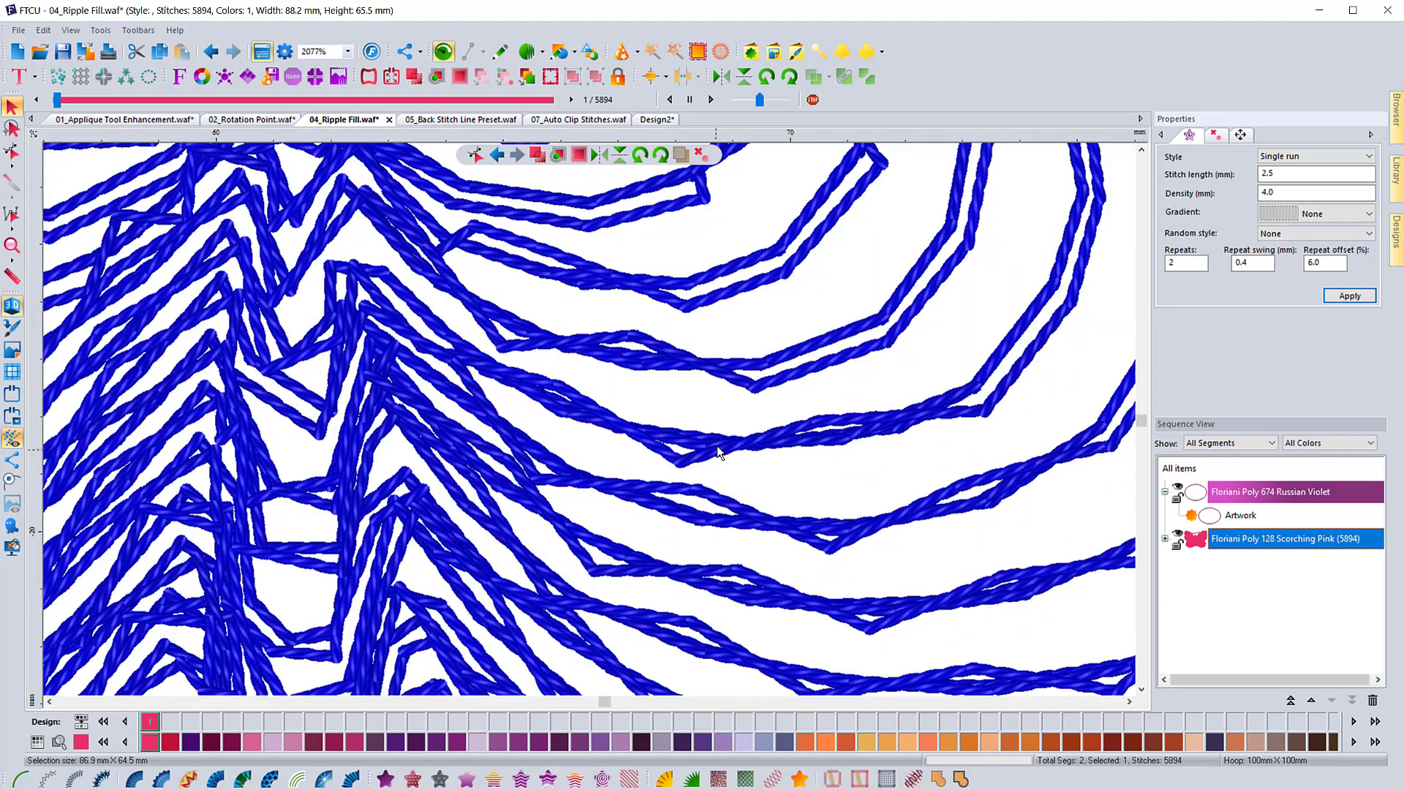
click(713, 414)
Try repeat swings of 0.2 mm and 0.5 mm on the butterfly's ripple
click(759, 389)
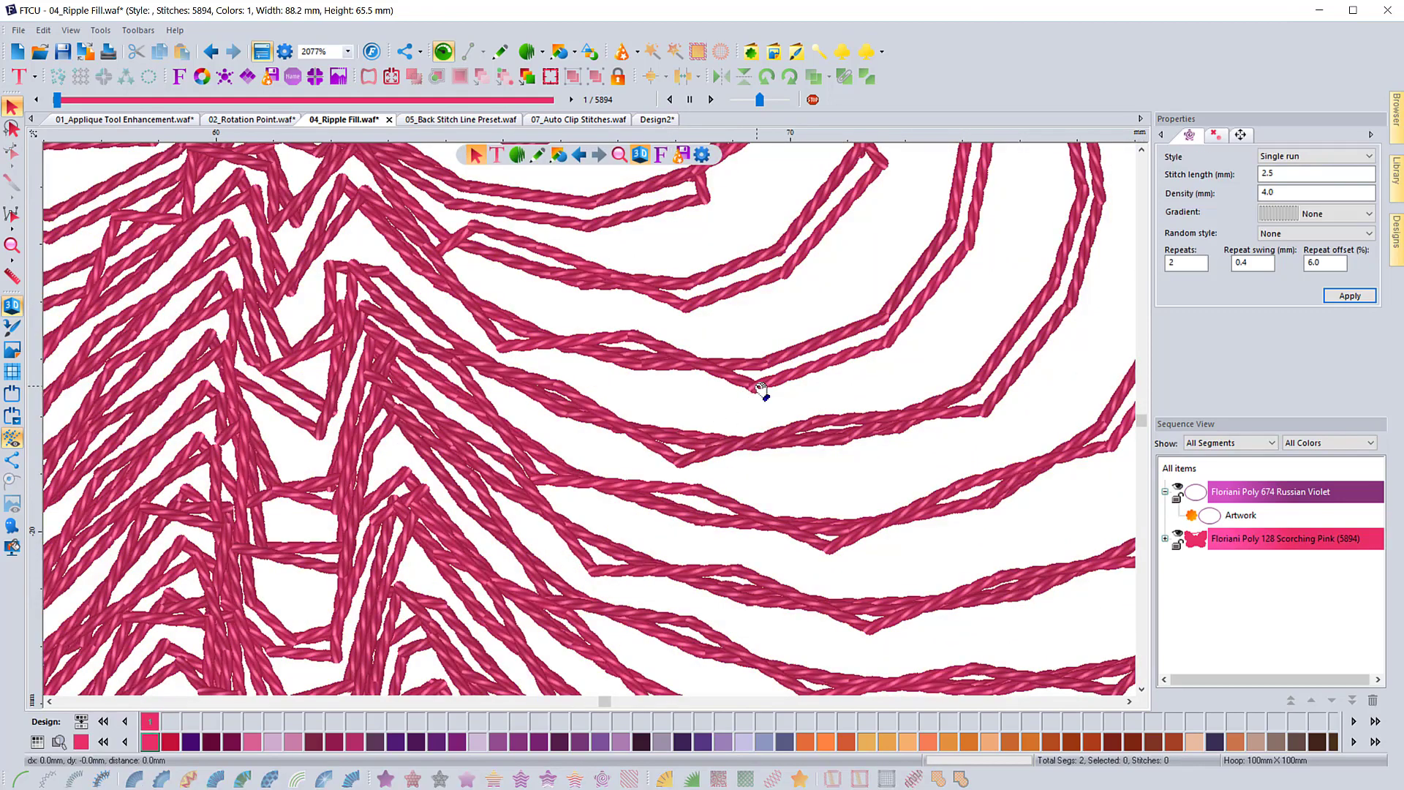
double_click(1253, 262)
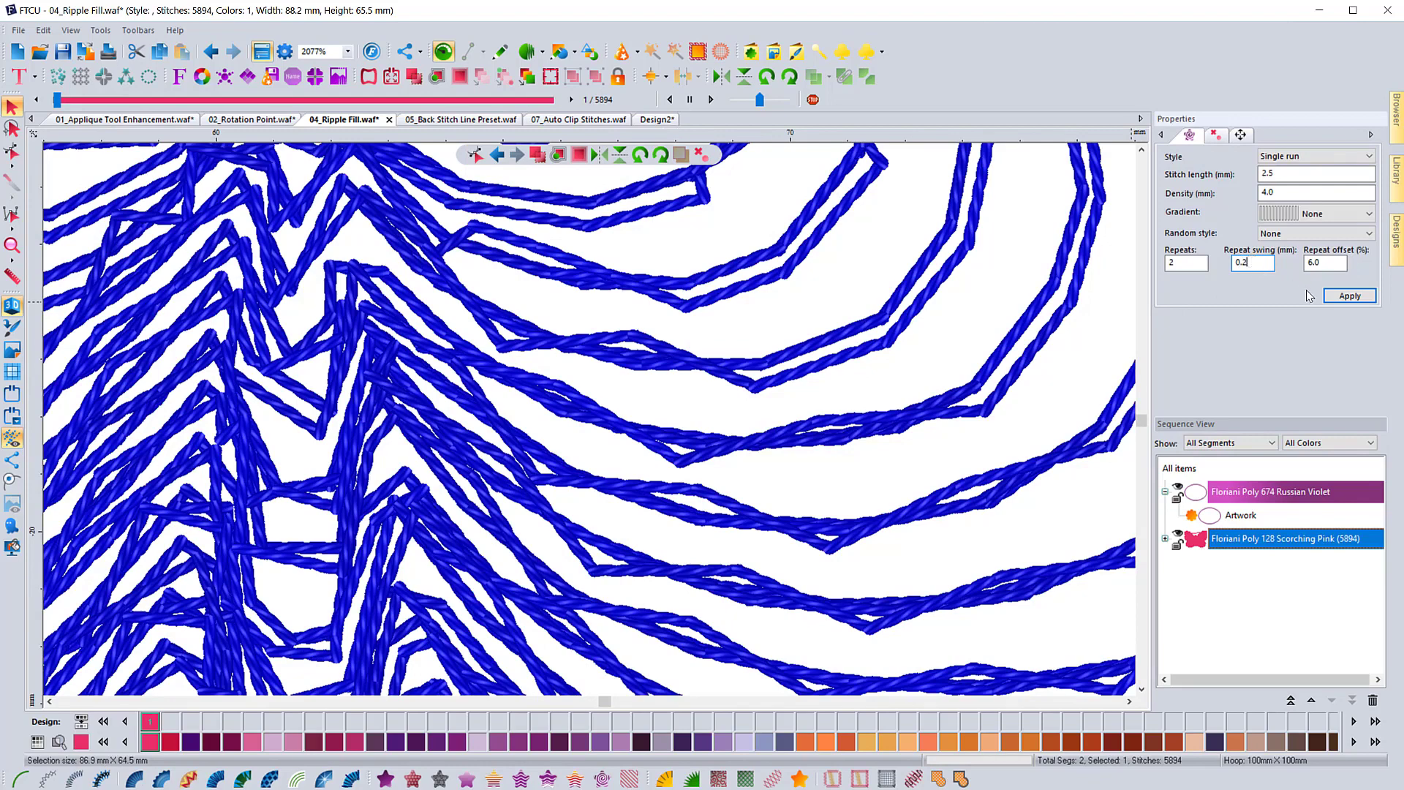
click(1339, 295)
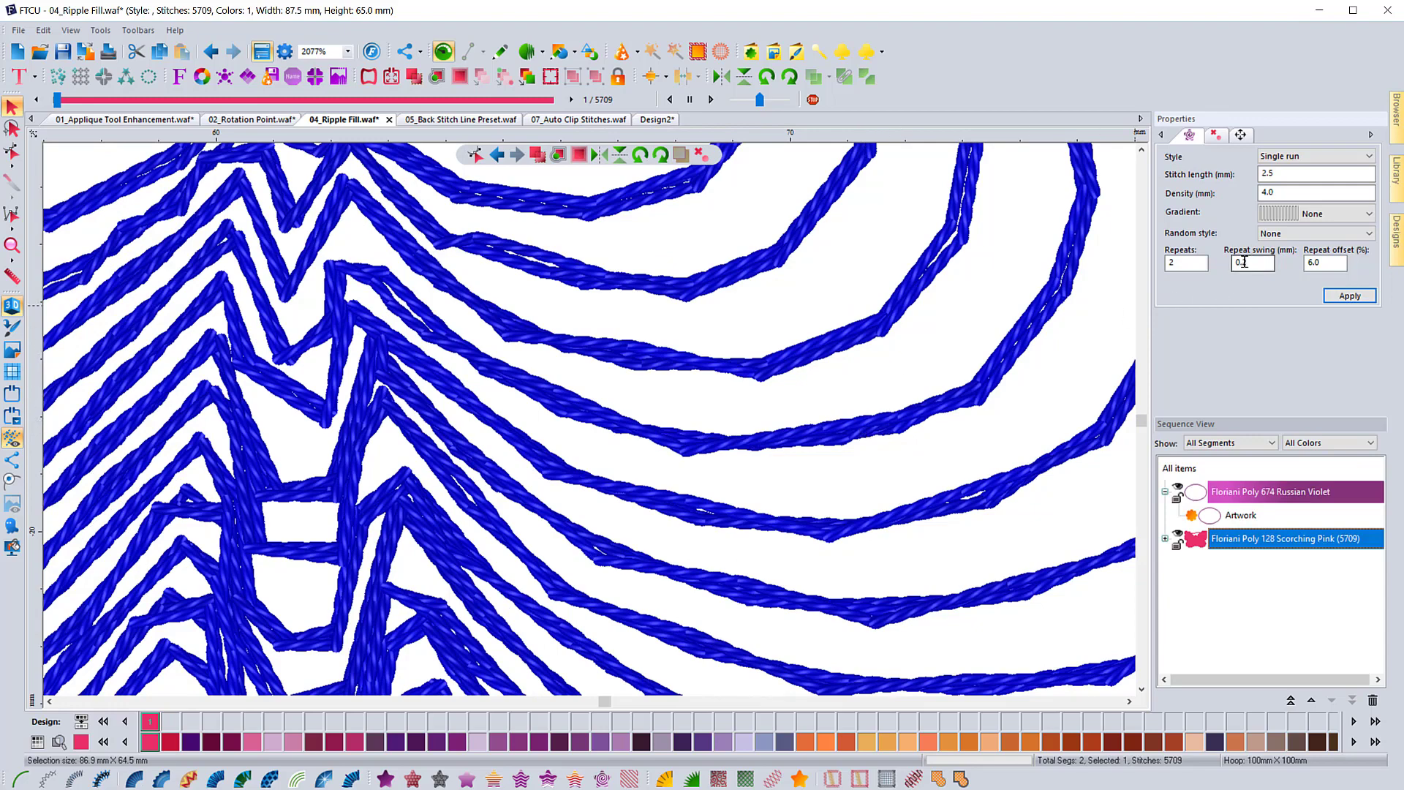
drag(1245, 262, 1247, 262)
click(1349, 295)
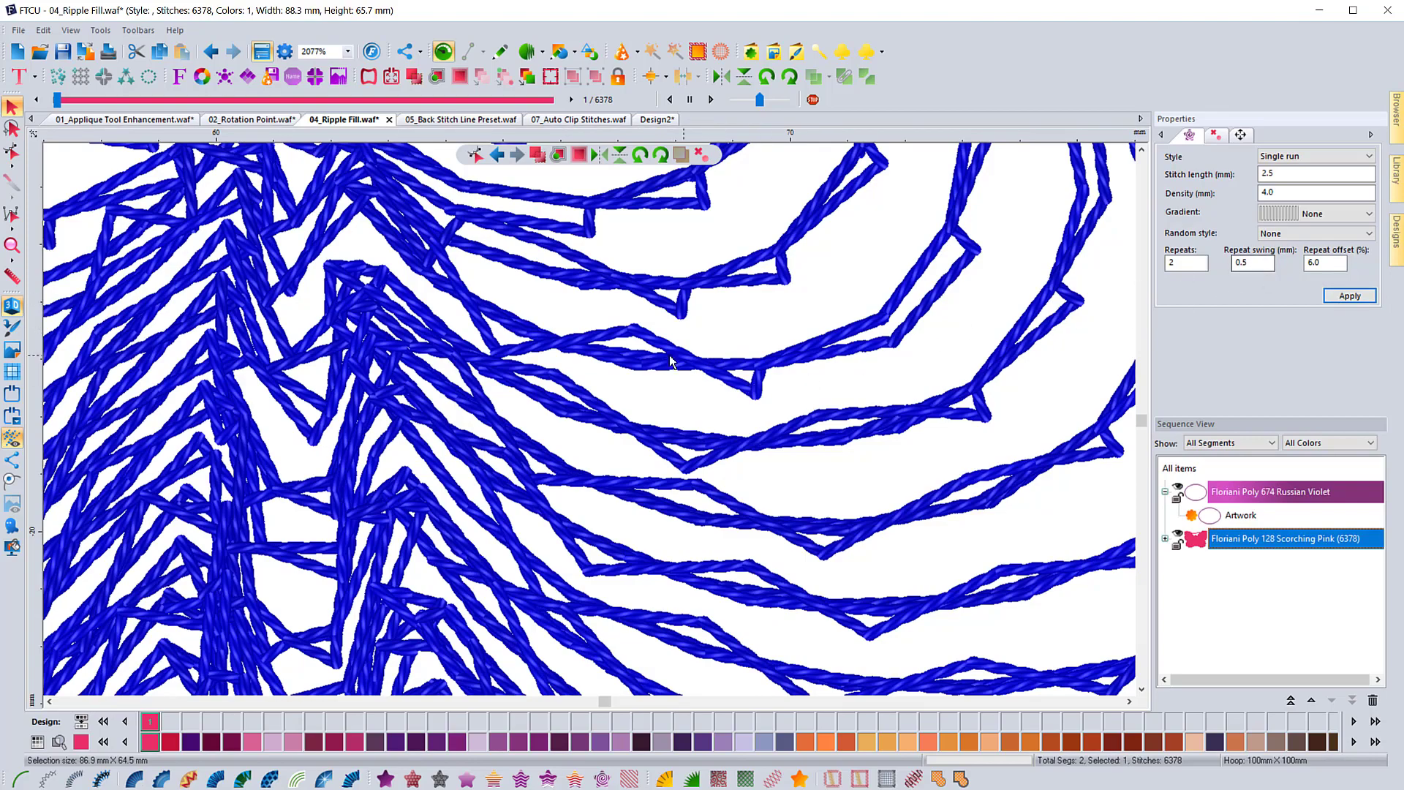
Check the stitch lines across the whole butterfly and set its repeat swing to 0.3 mm
scroll(763, 539, down, 2)
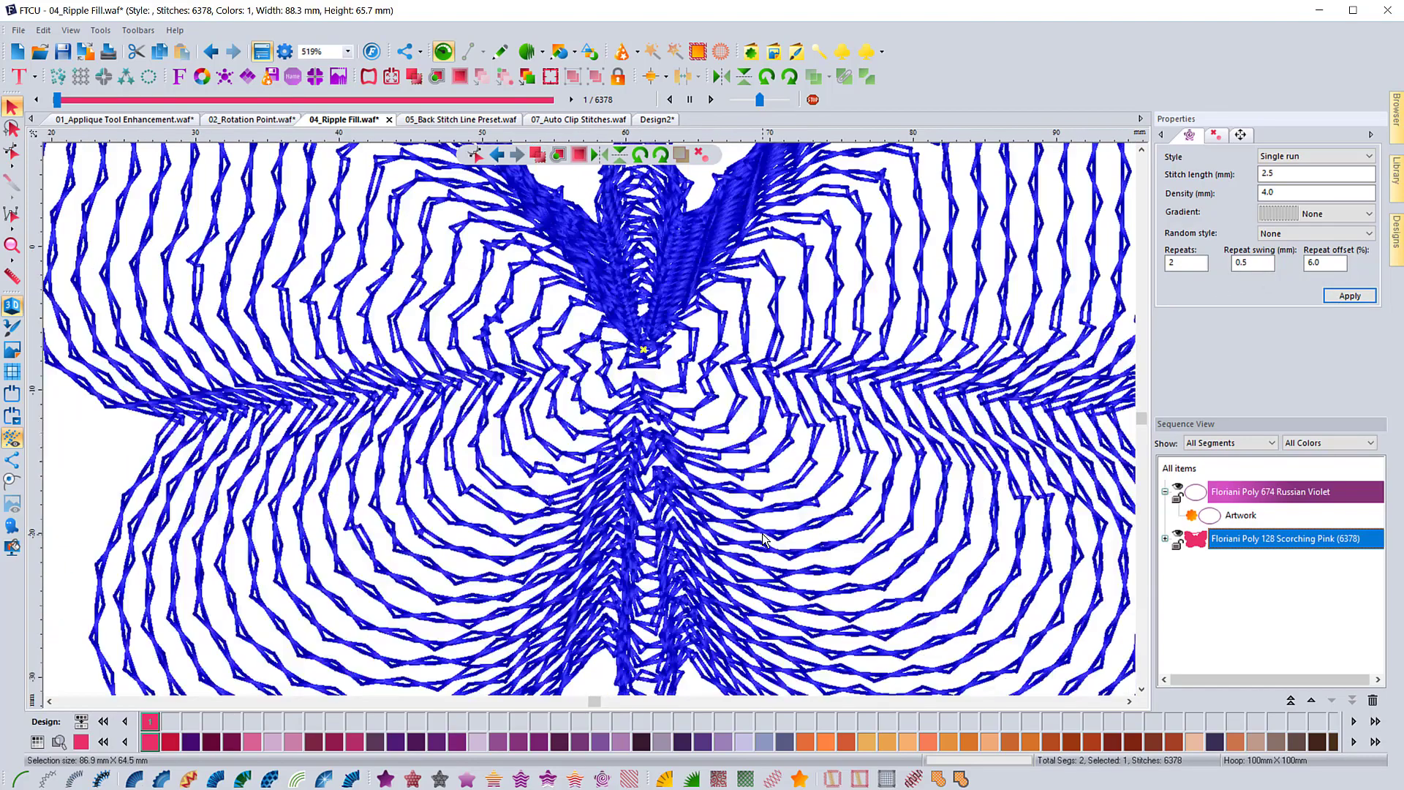
scroll(763, 540, up, 2)
scroll(763, 540, down, 2)
scroll(763, 539, down, 5)
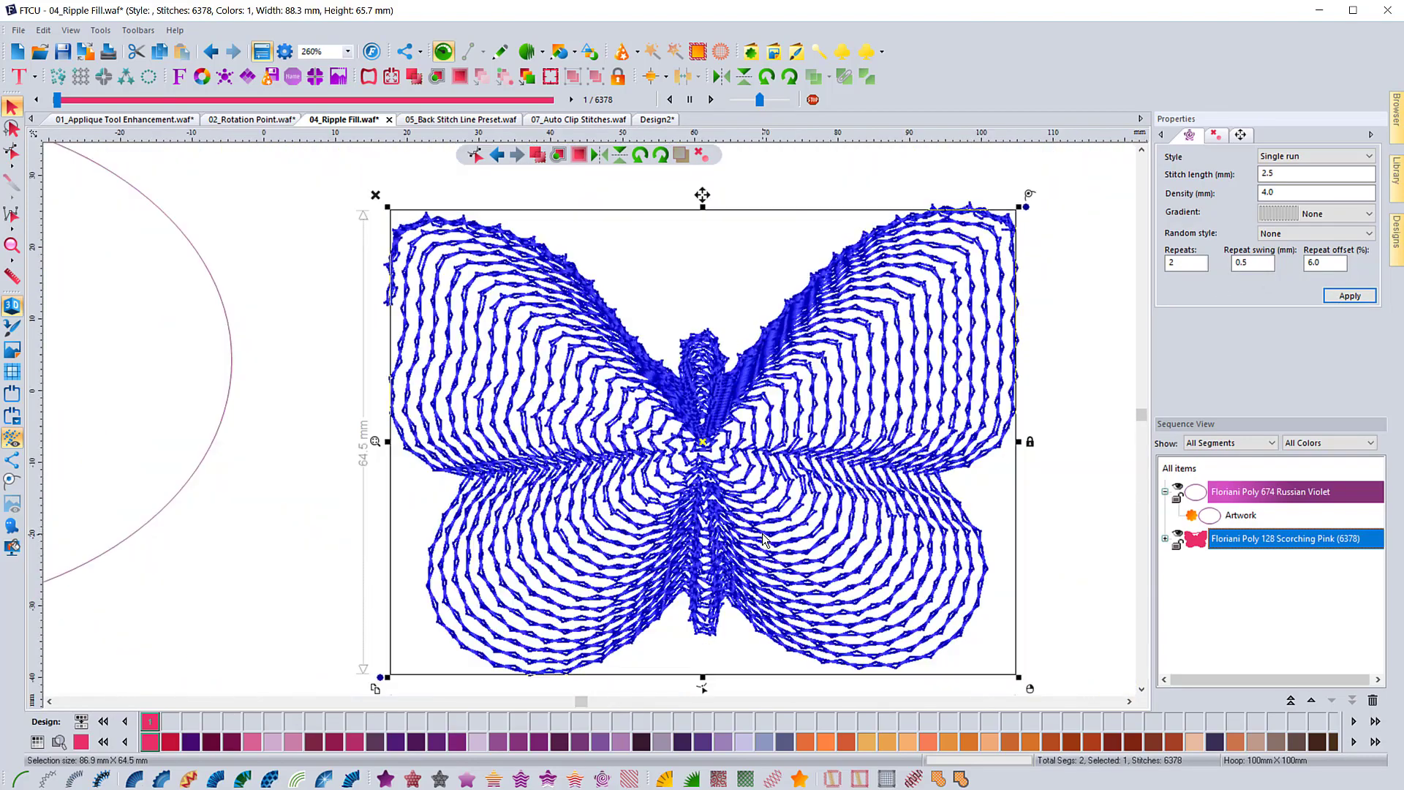
click(1241, 262)
drag(1241, 262, 1252, 261)
text(3)
click(1330, 297)
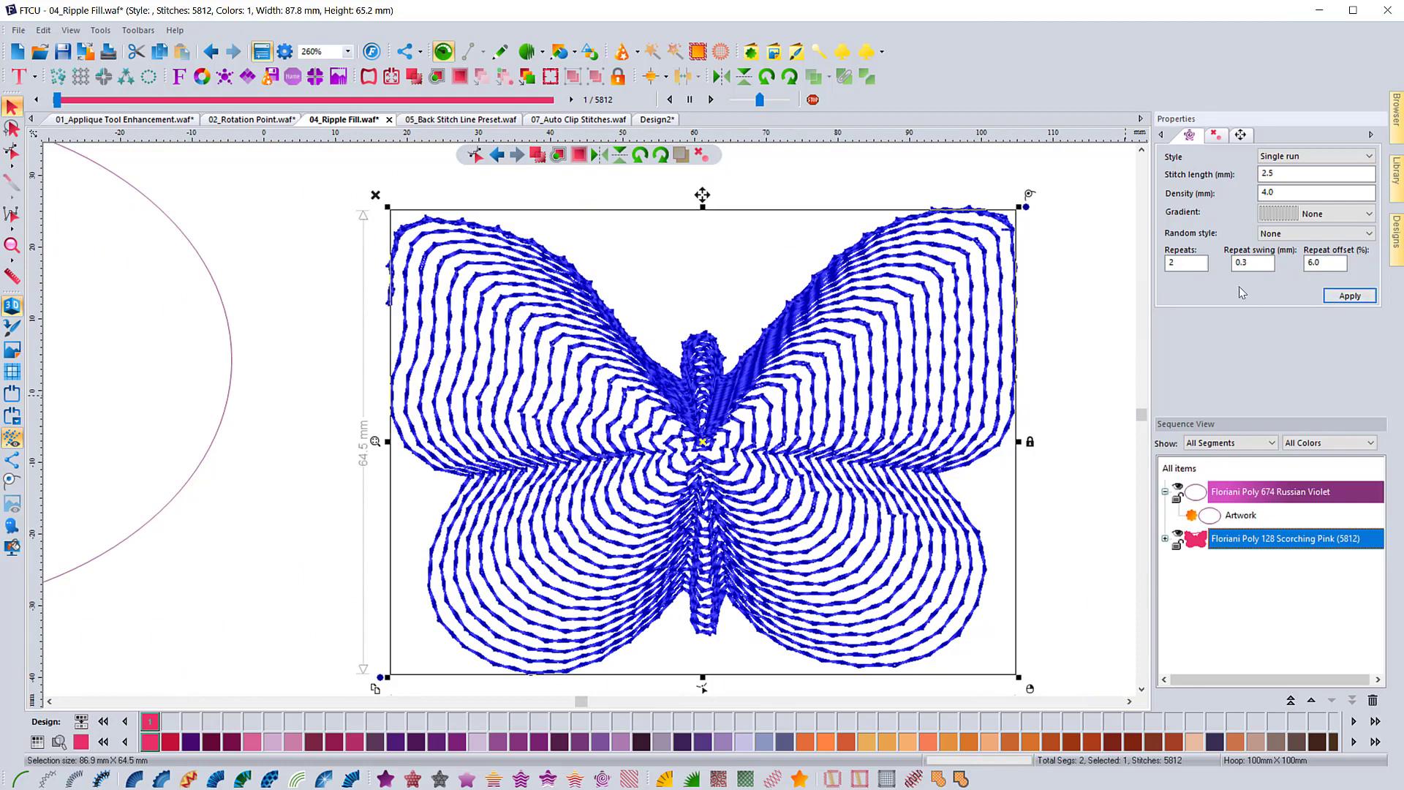
Set the butterfly's repeat offset to 25%
drag(1326, 262, 1293, 261)
text(25)
click(1339, 295)
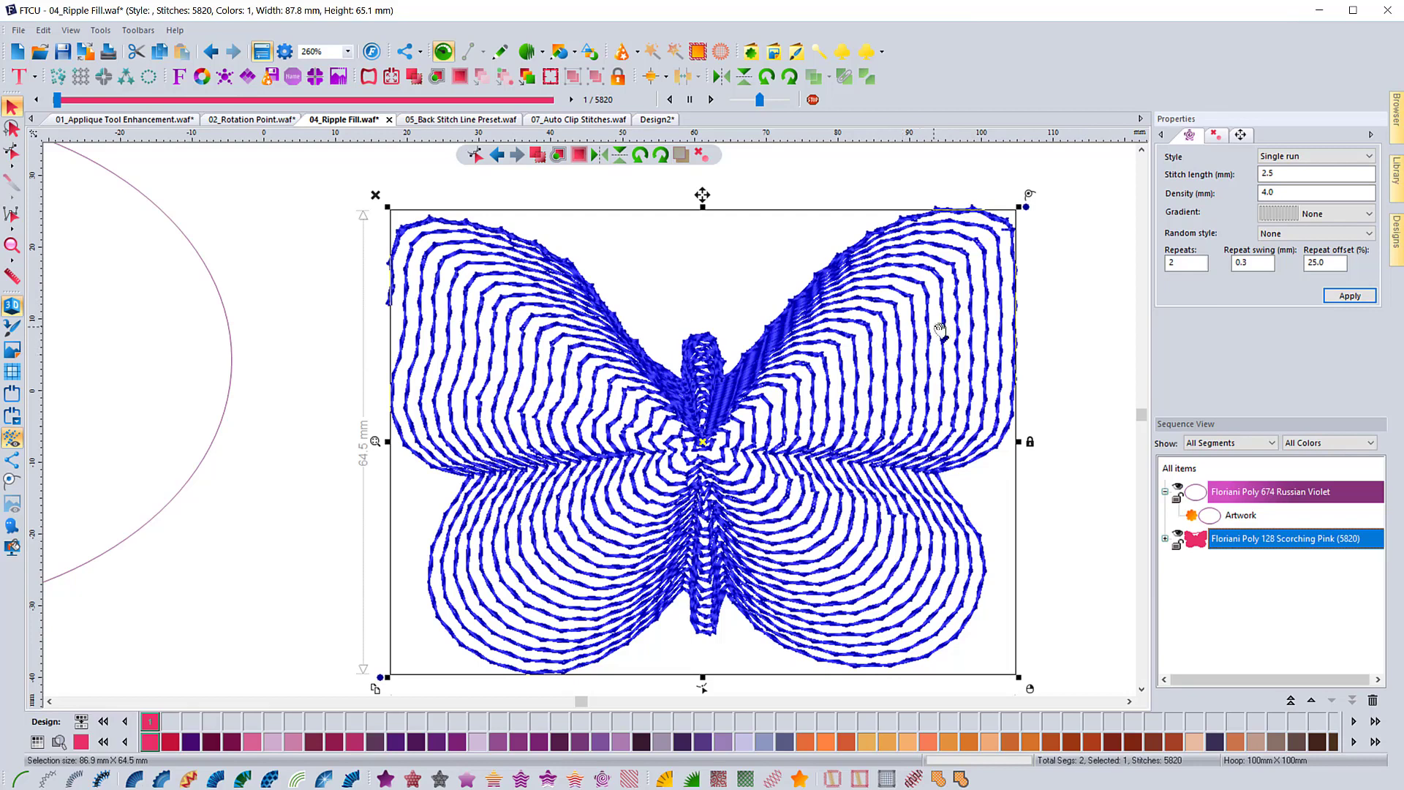
Increase the butterfly's repeat offset to 75%
double_click(1327, 264)
text(75)
click(1353, 296)
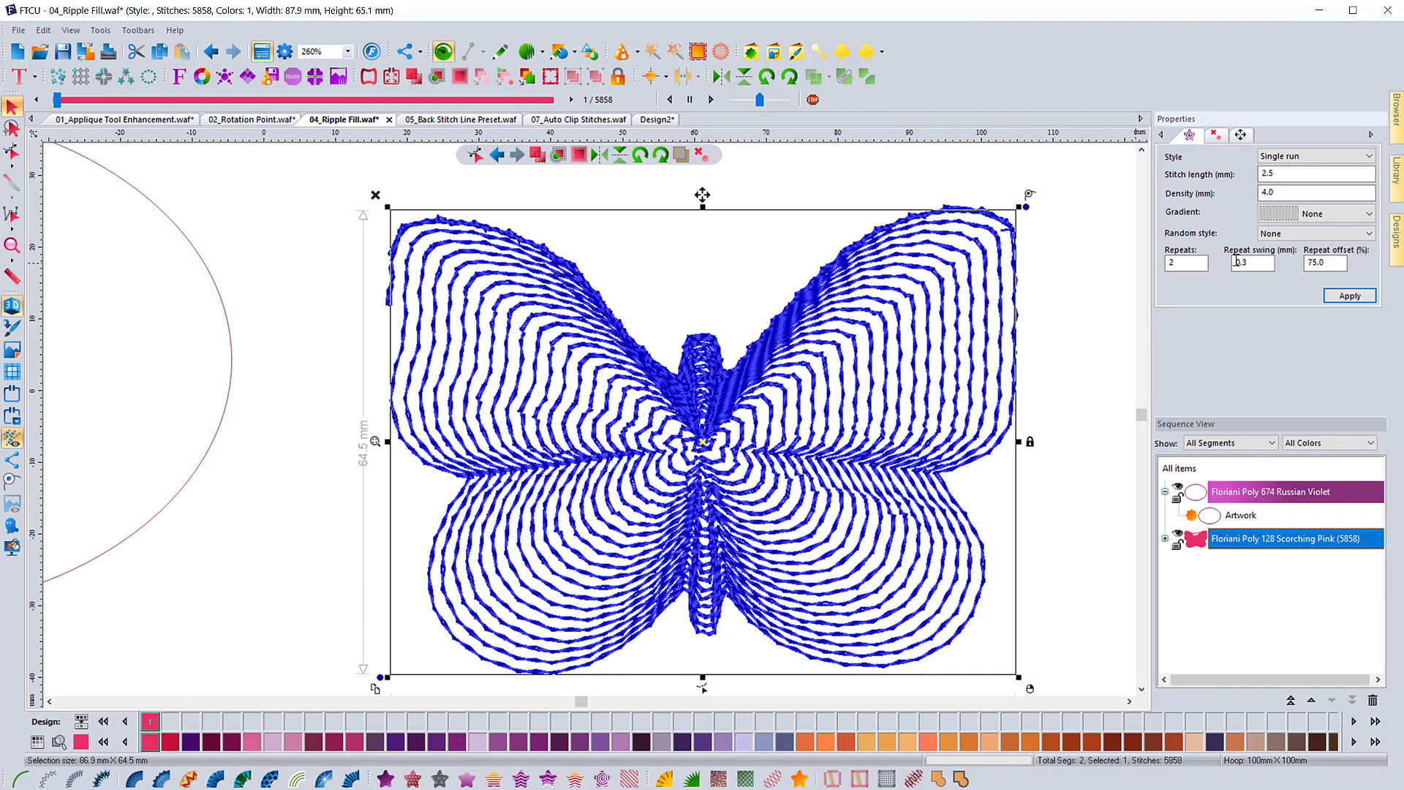
Reduce the butterfly's ripple repeats to 1
double_click(1172, 262)
text(1)
click(1350, 296)
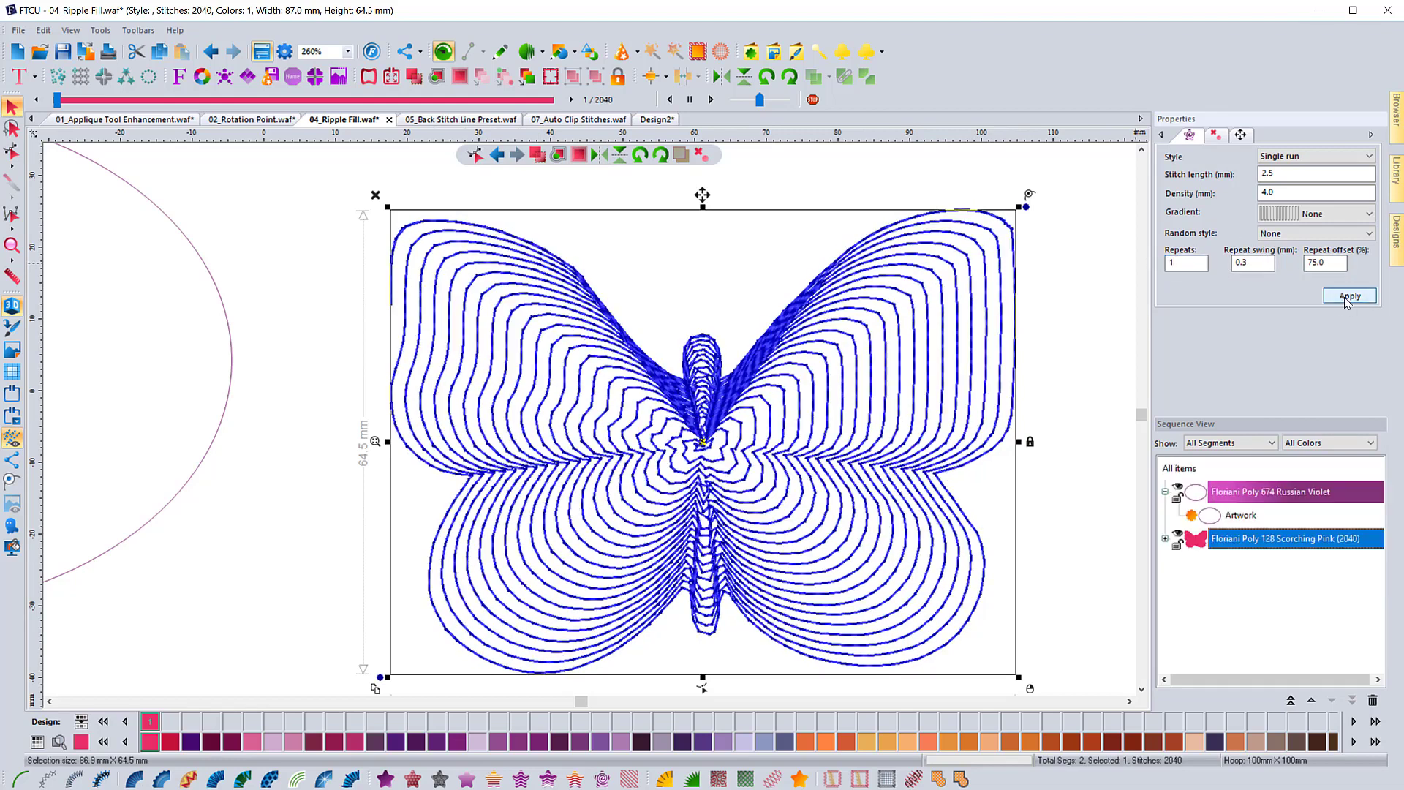
Try the Linear increasing and Linear decreasing gradients on the butterfly's ripple
click(1333, 216)
click(1317, 236)
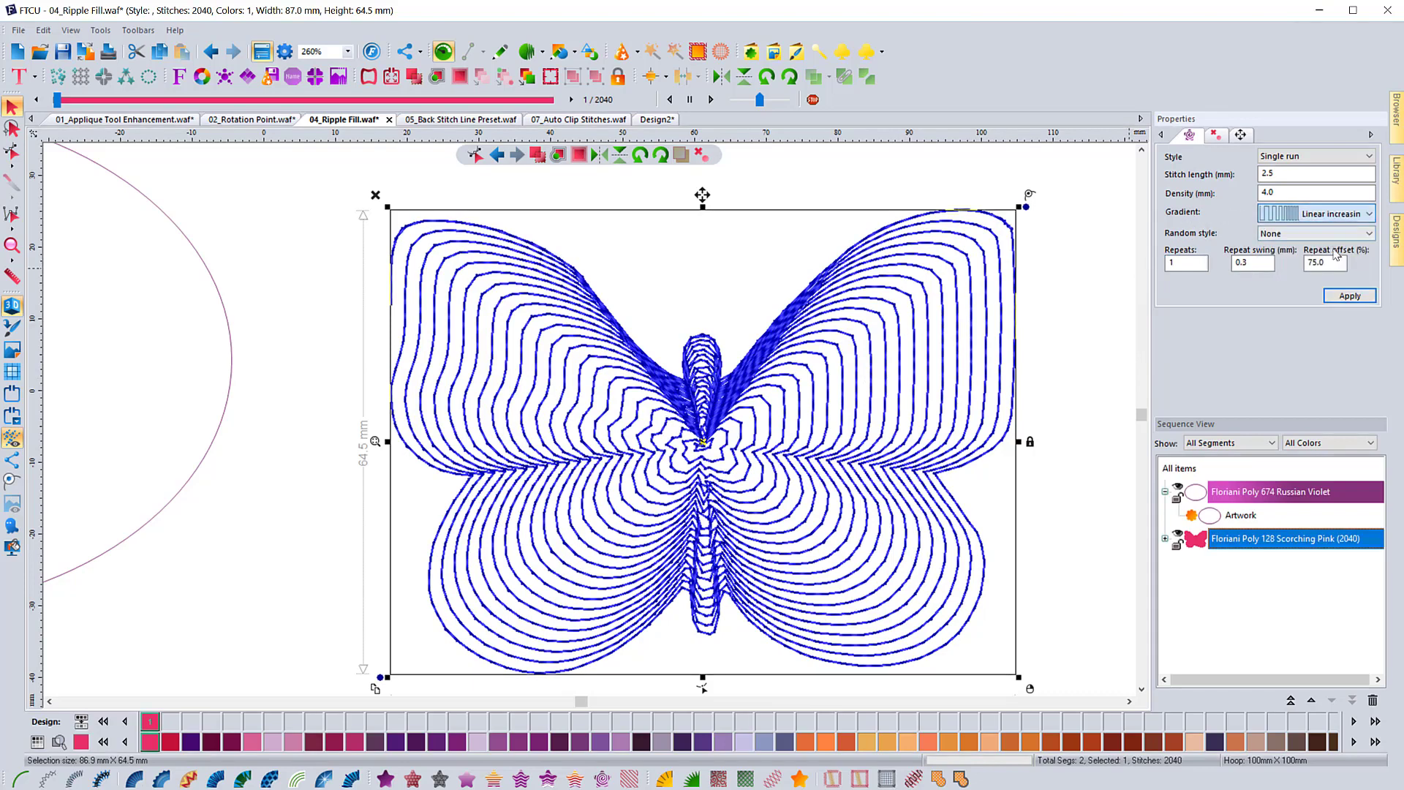
click(1350, 297)
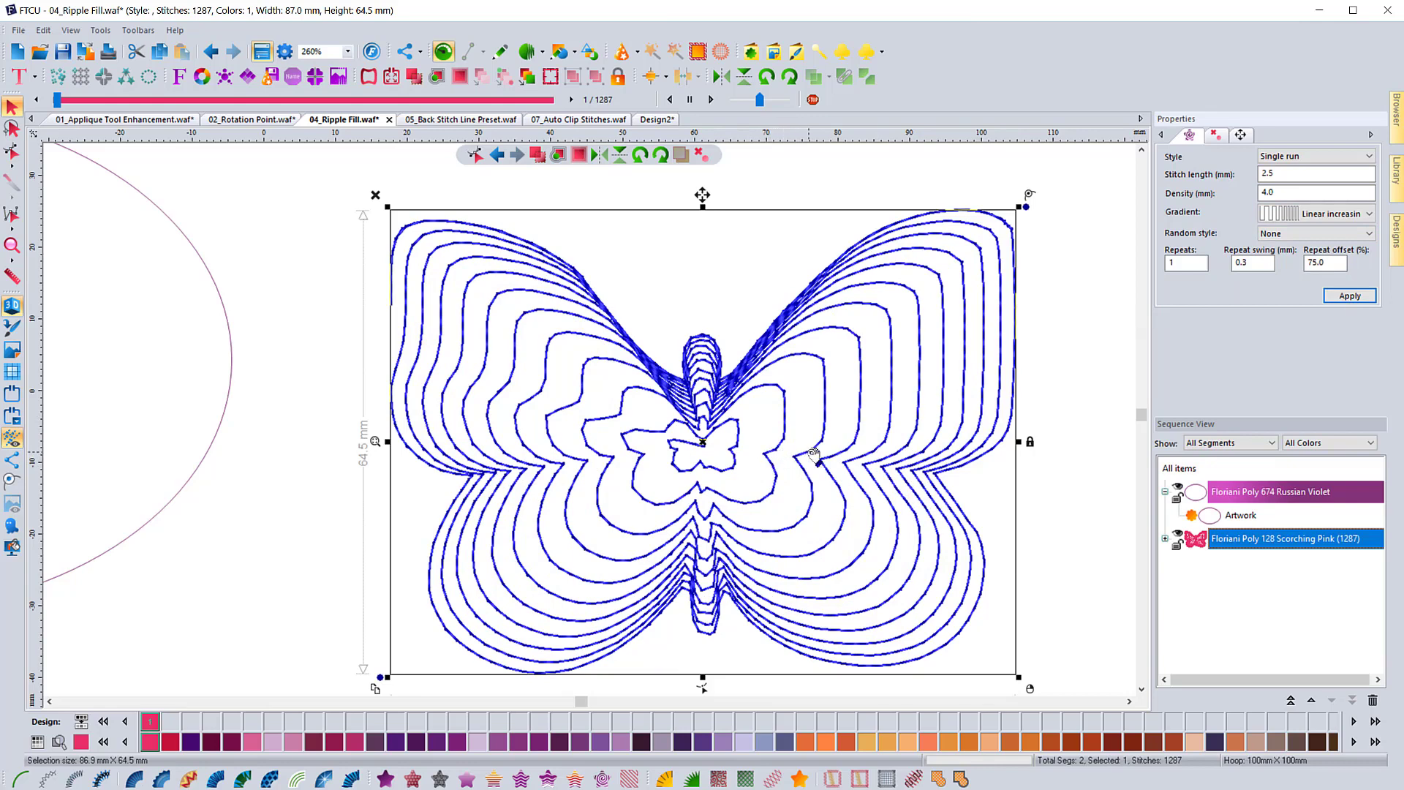
drag(884, 455, 993, 455)
click(1320, 213)
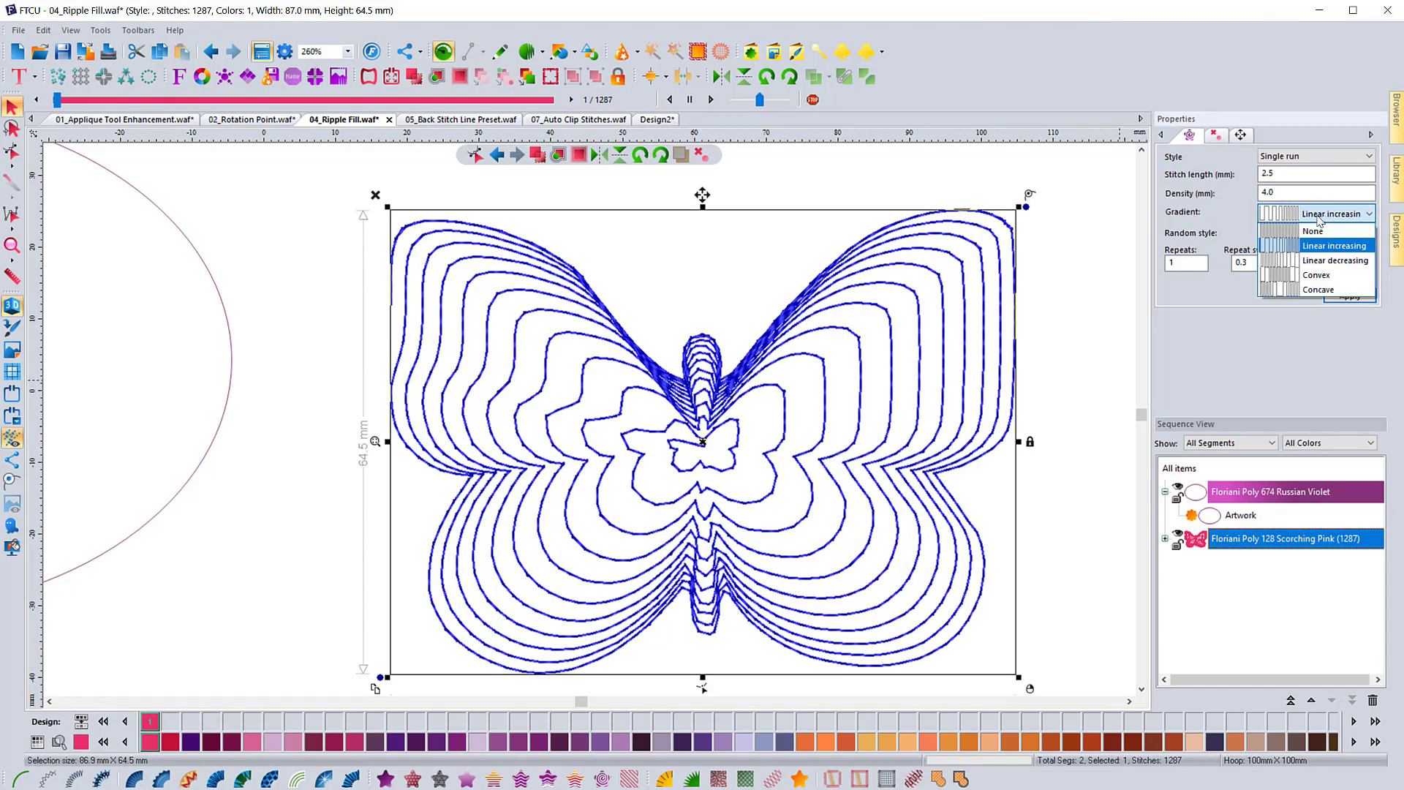
click(1316, 262)
click(1350, 297)
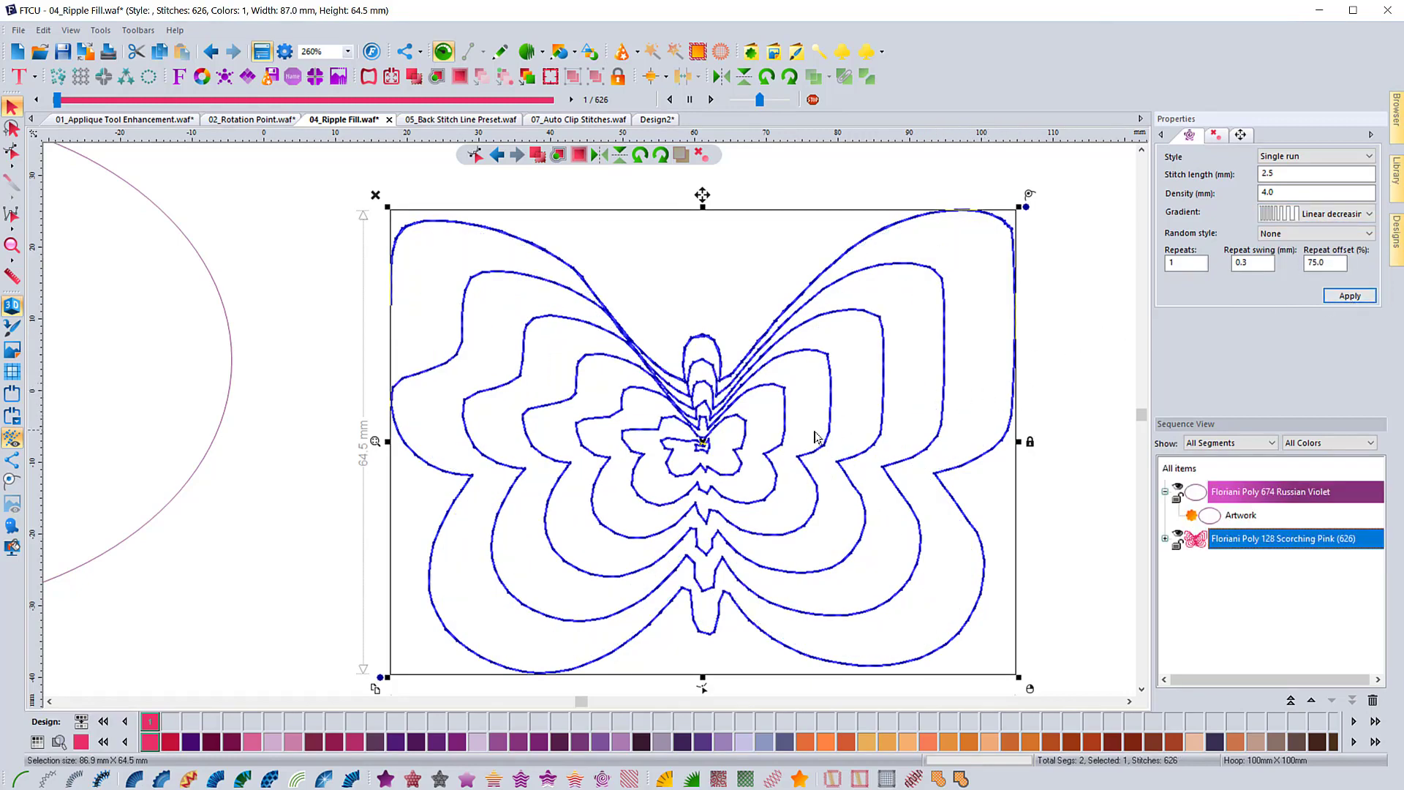
Set the density of the butterfly's ripple to 2 mm
drag(1282, 194, 1202, 199)
text(2)
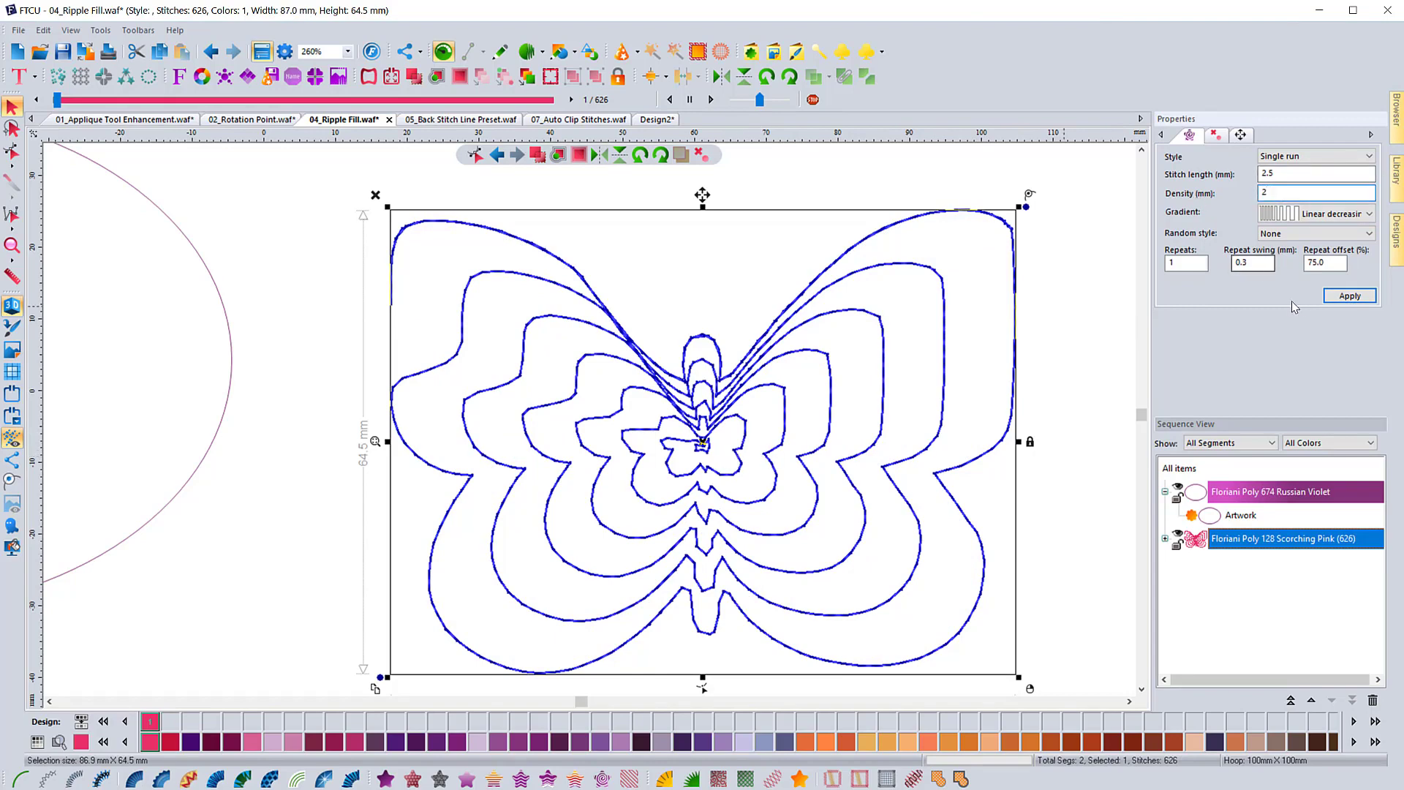
click(1350, 296)
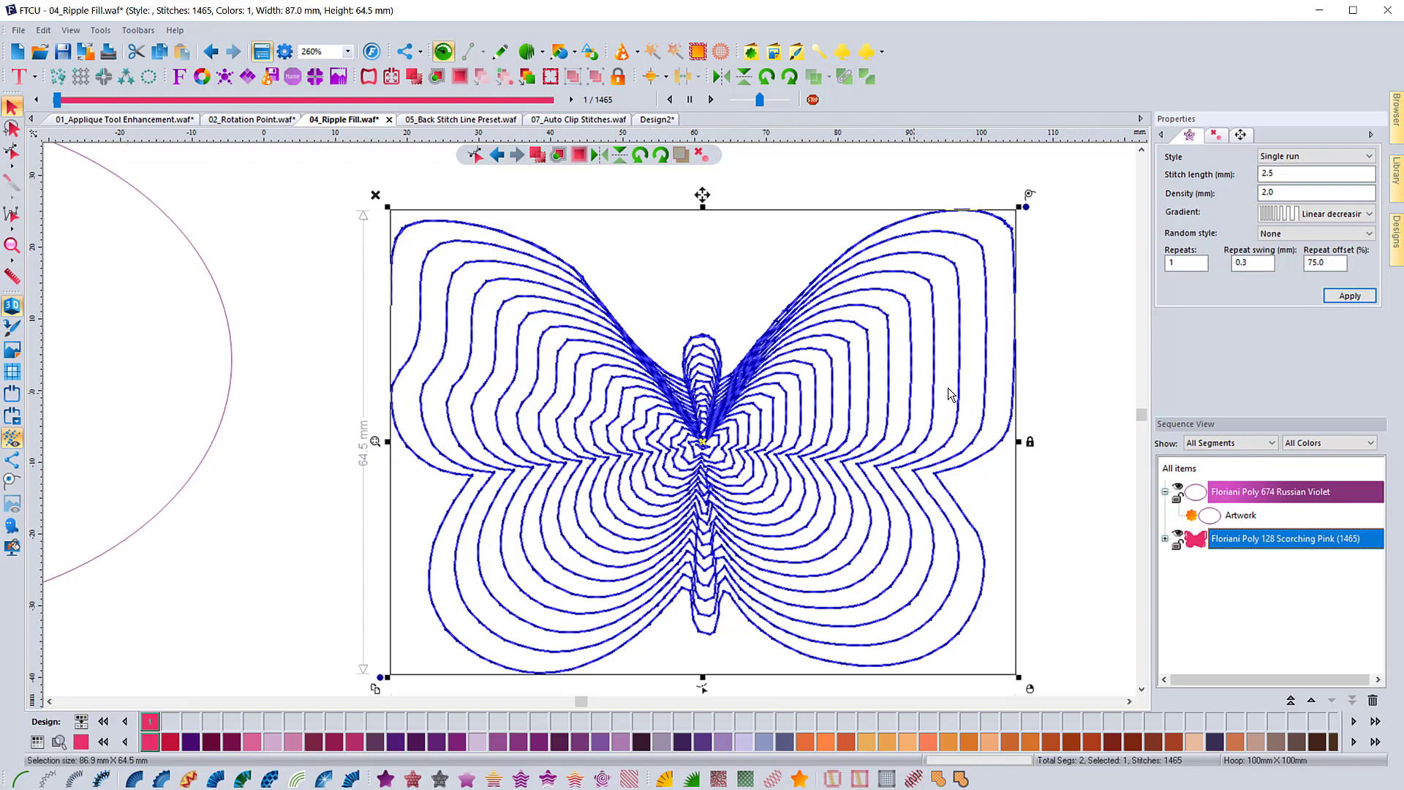
Try the Convex and Concave gradients on the butterfly's ripple and return the gradient to None
click(1313, 214)
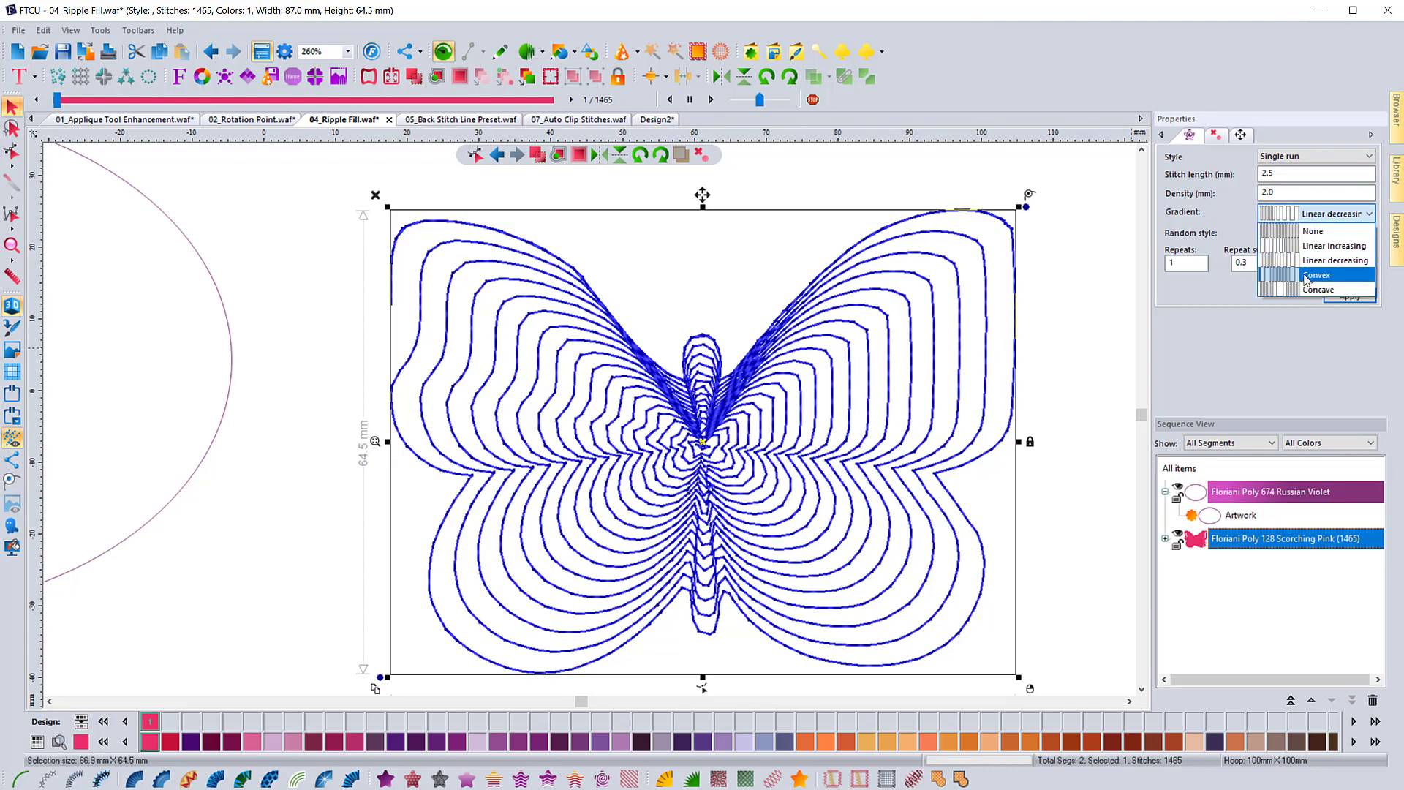
click(1308, 276)
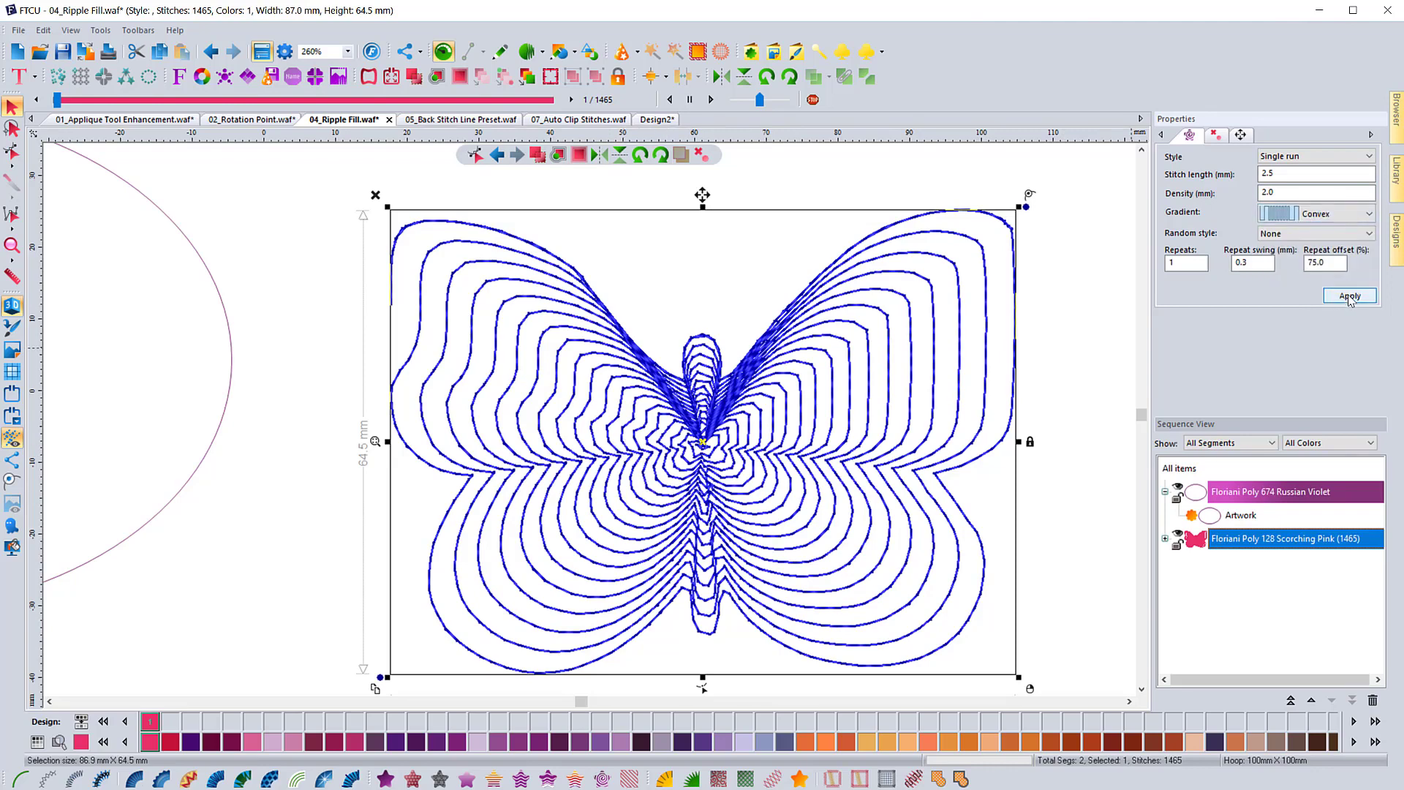
click(1350, 296)
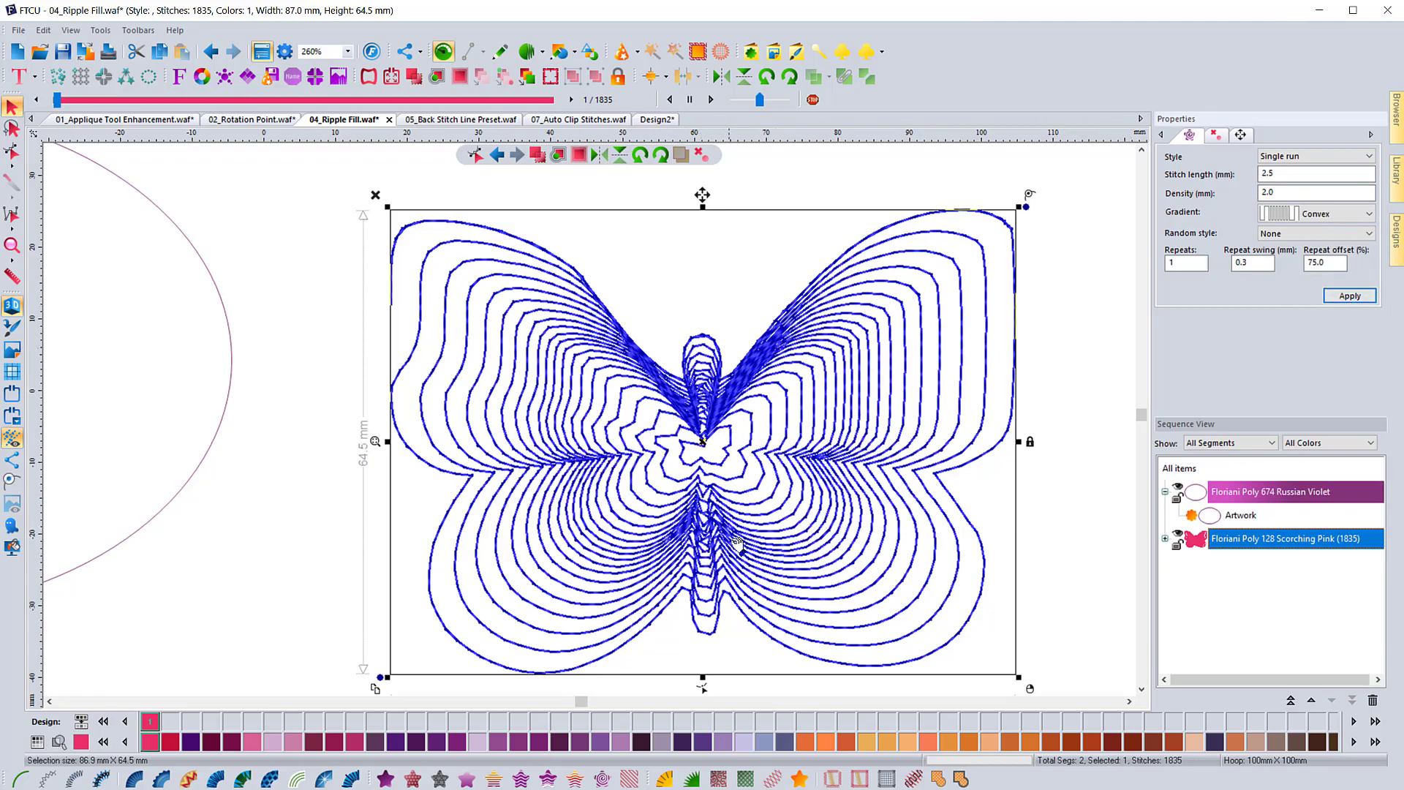
click(1321, 218)
click(1309, 291)
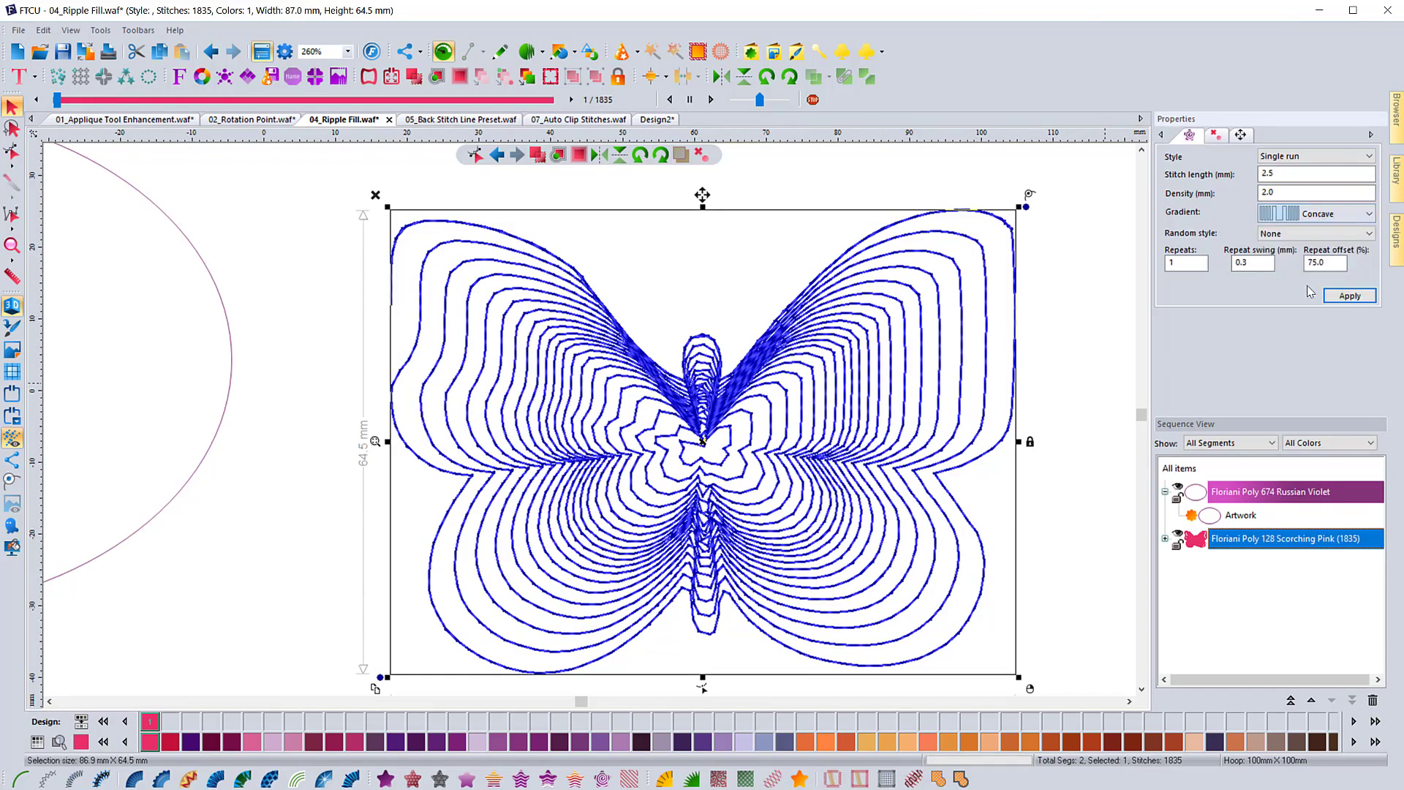
click(1349, 296)
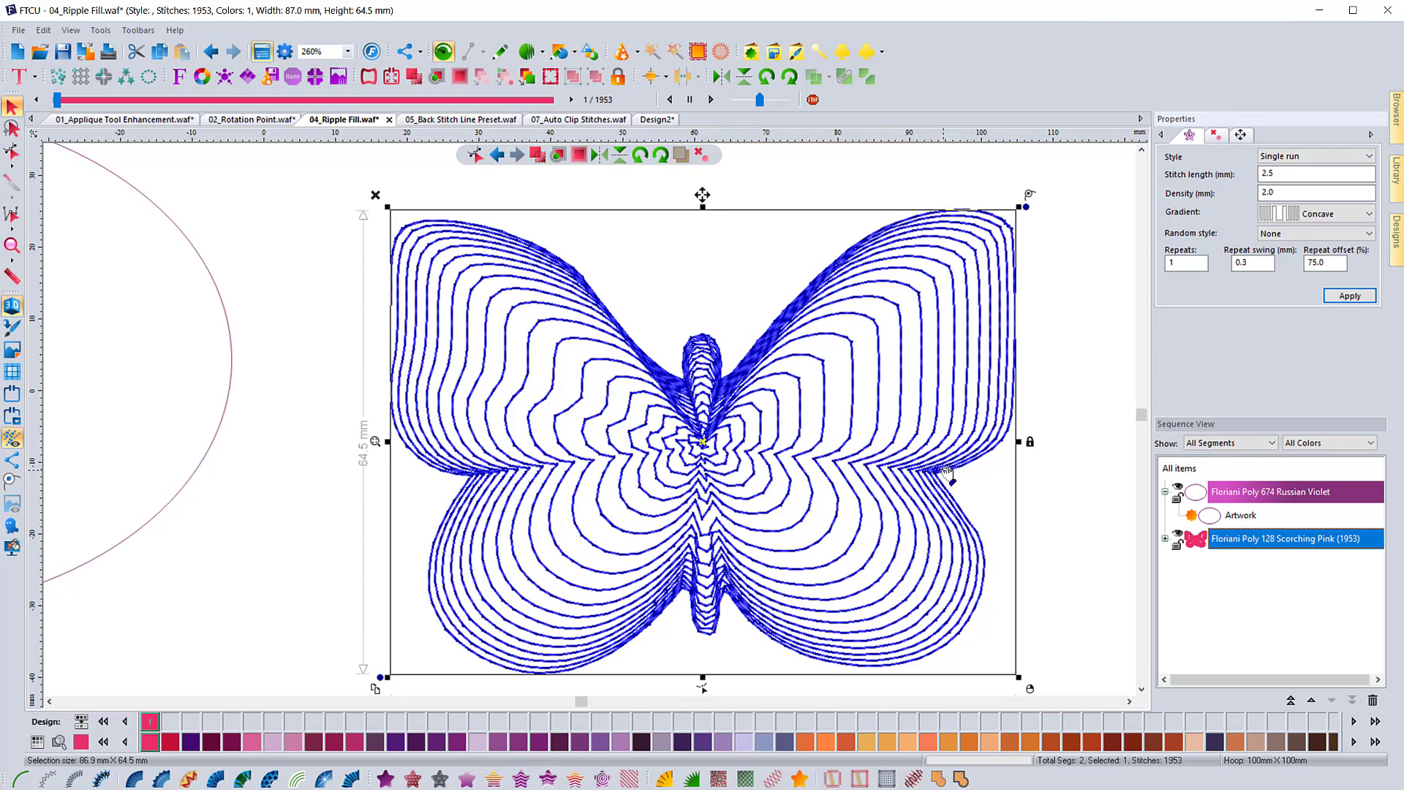
click(1289, 211)
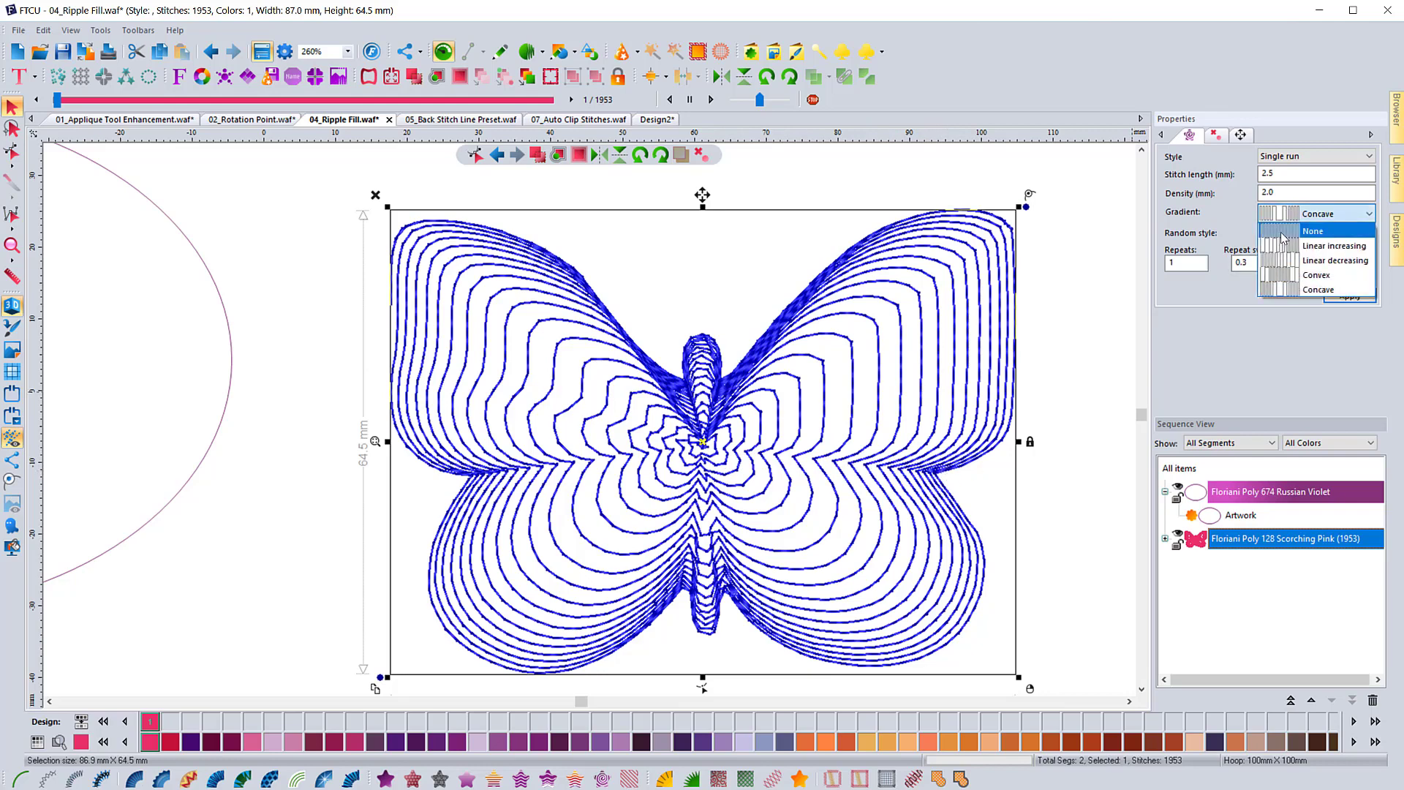
click(1282, 231)
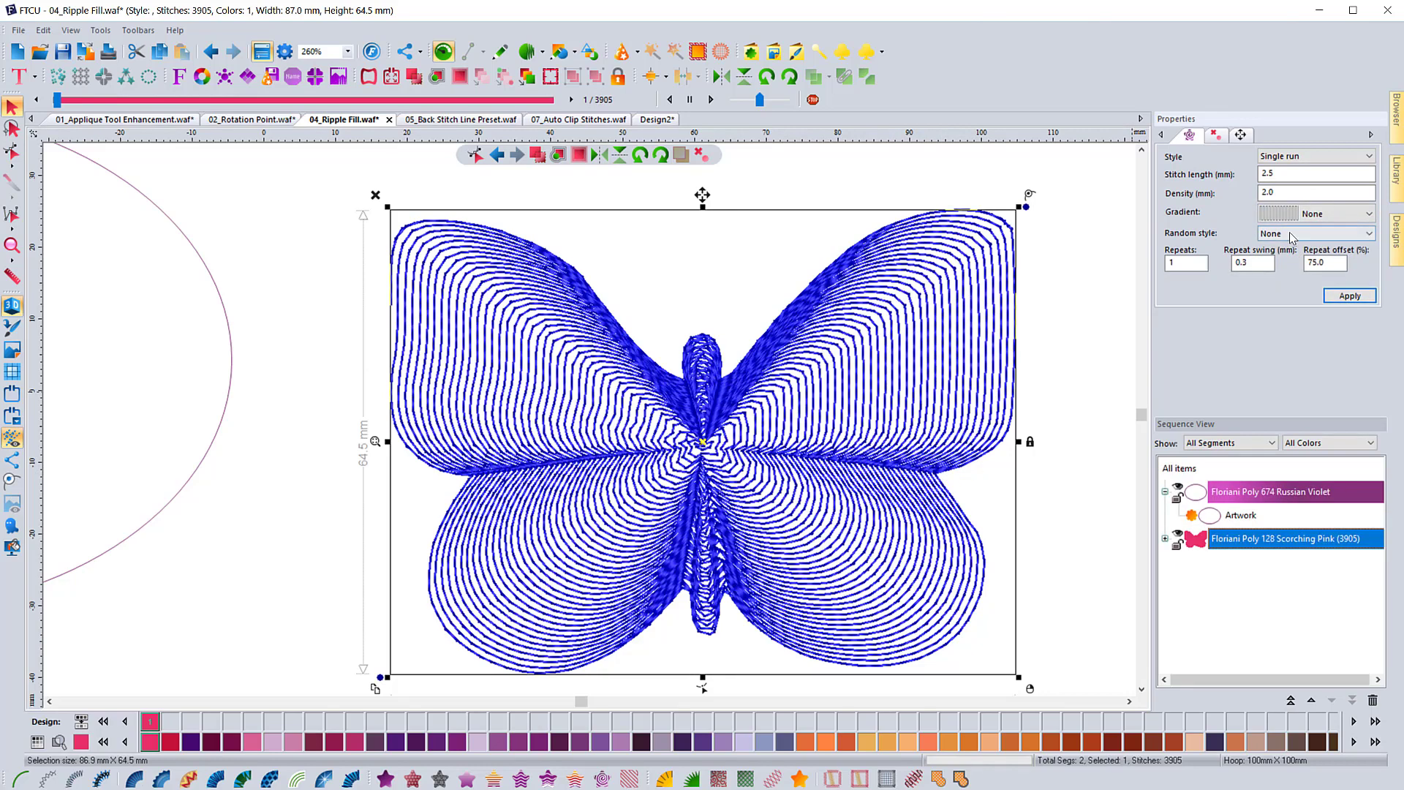
Try the Spacing and Stitch length random styles on the butterfly's ripple
click(1291, 233)
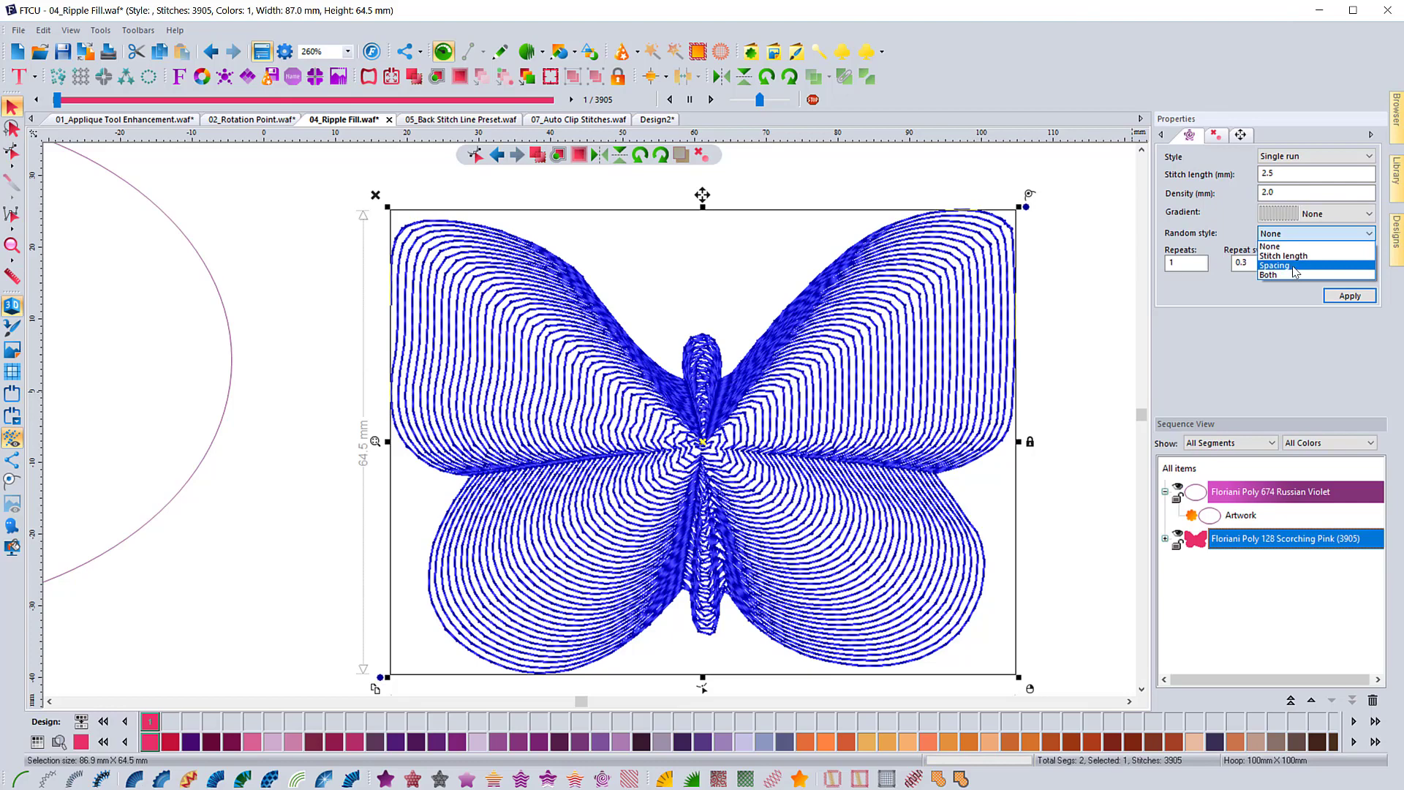
click(1293, 267)
click(1346, 297)
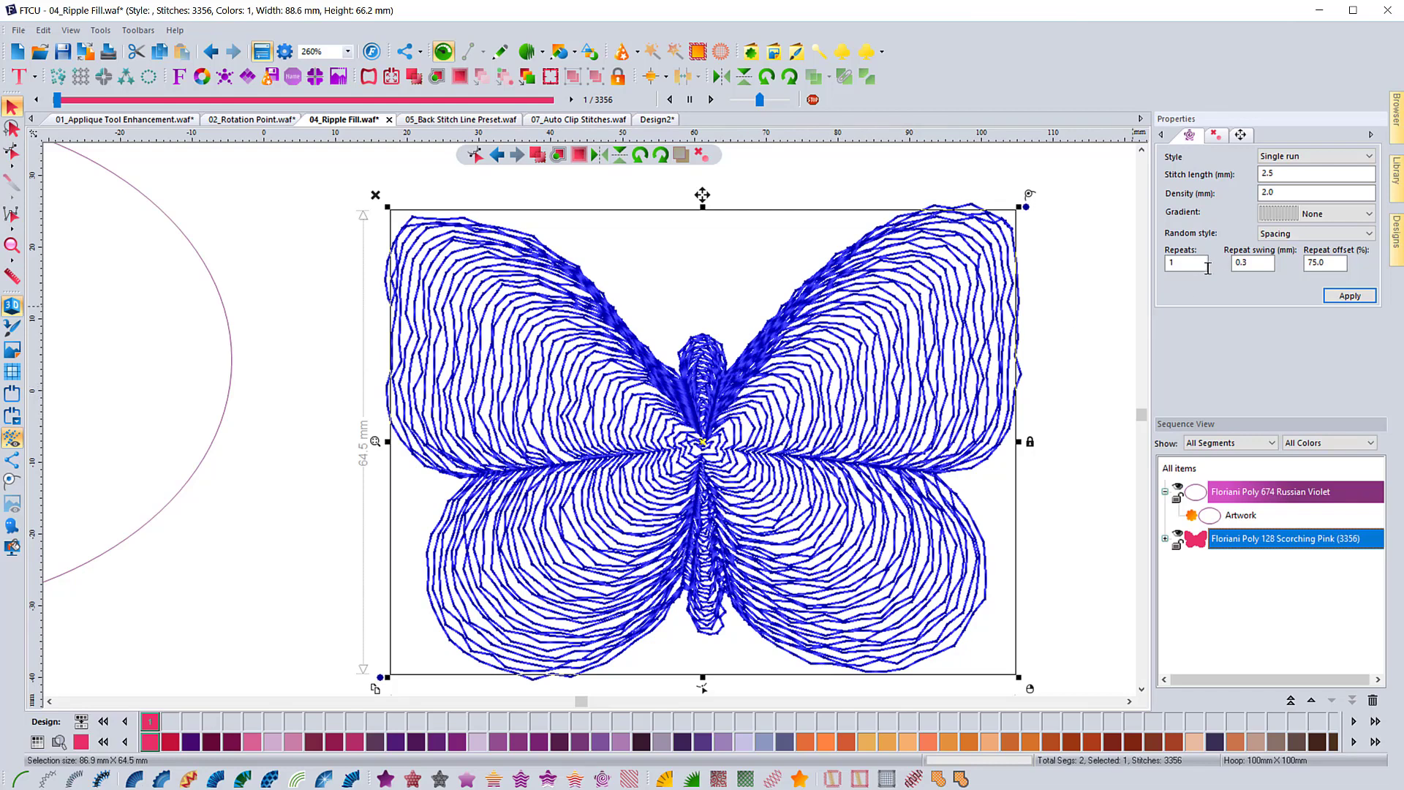
click(1283, 234)
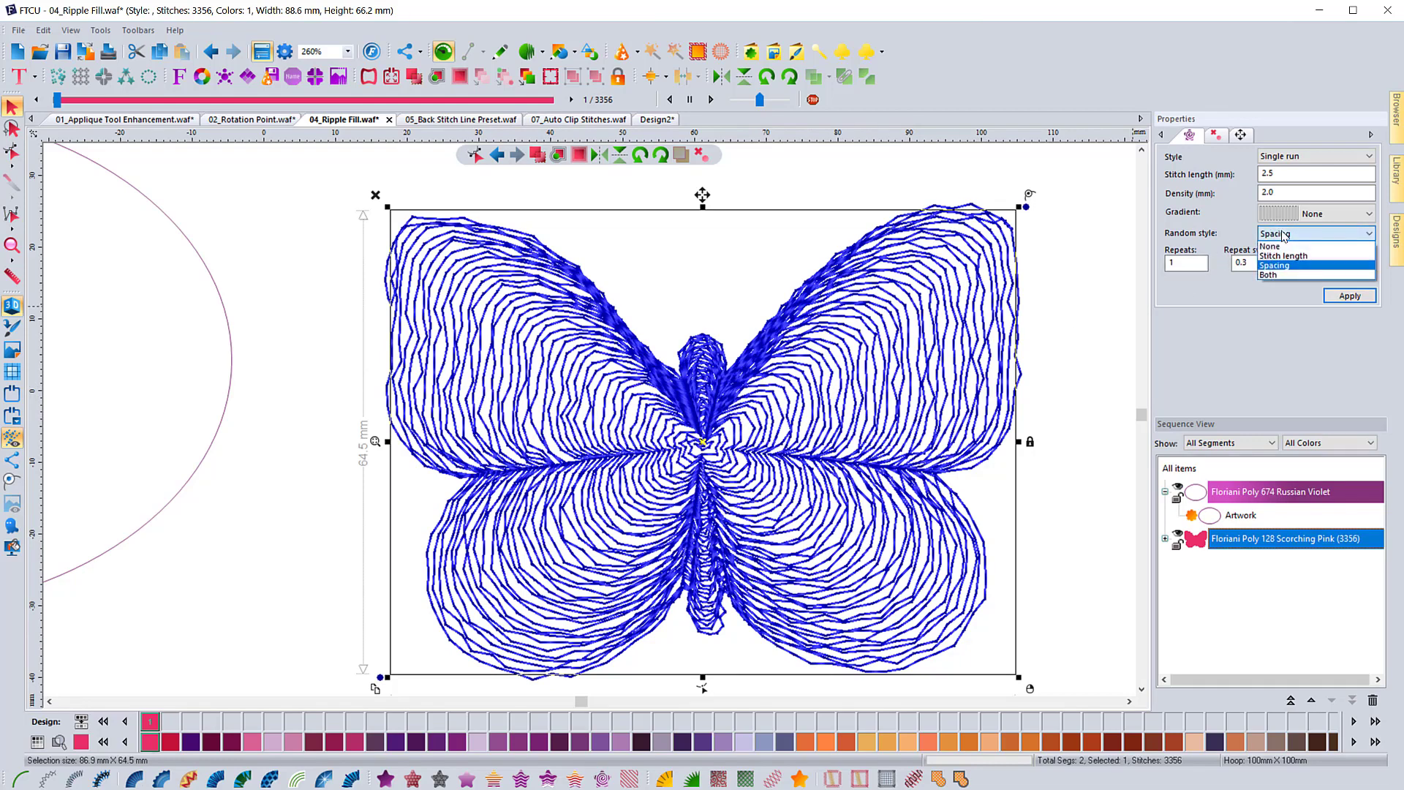
click(1275, 276)
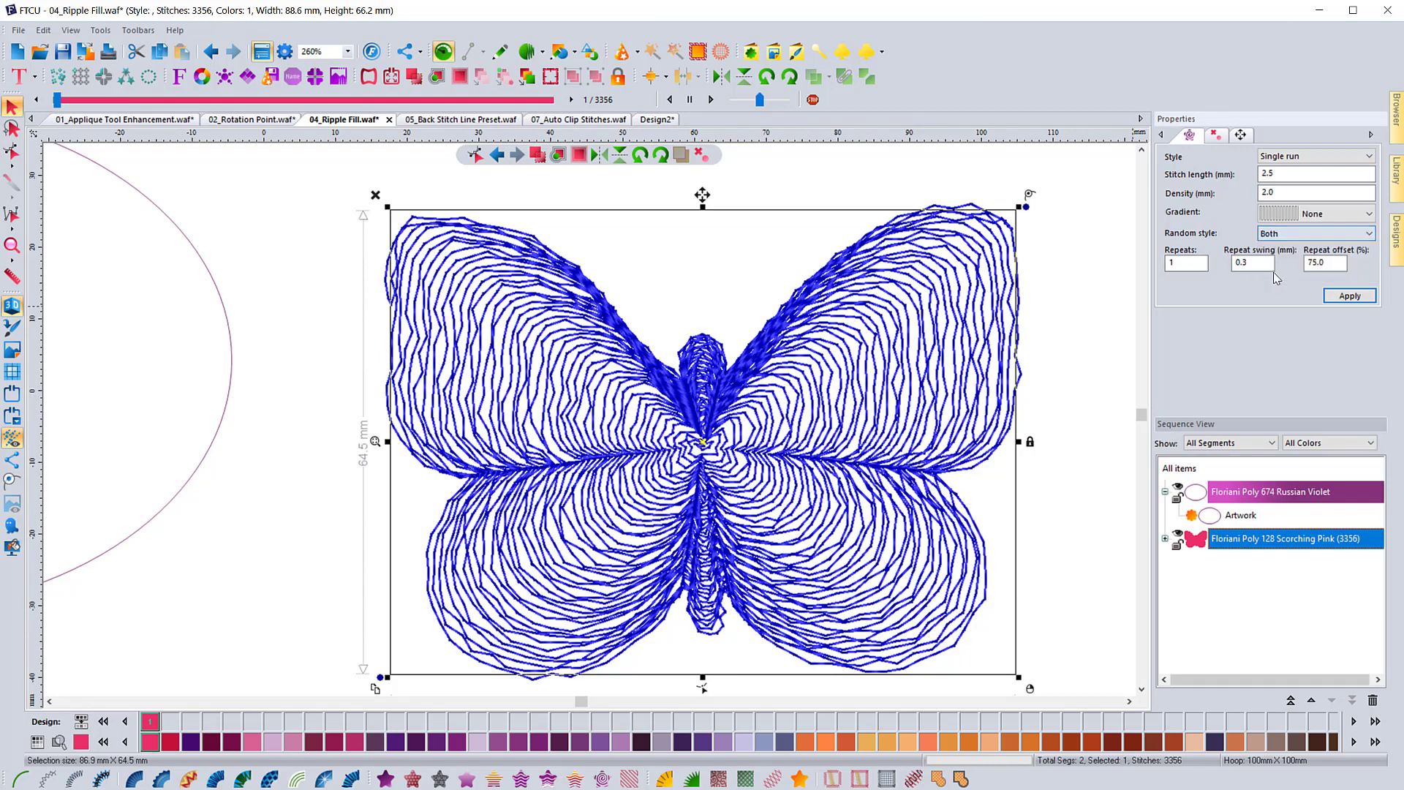
click(1281, 235)
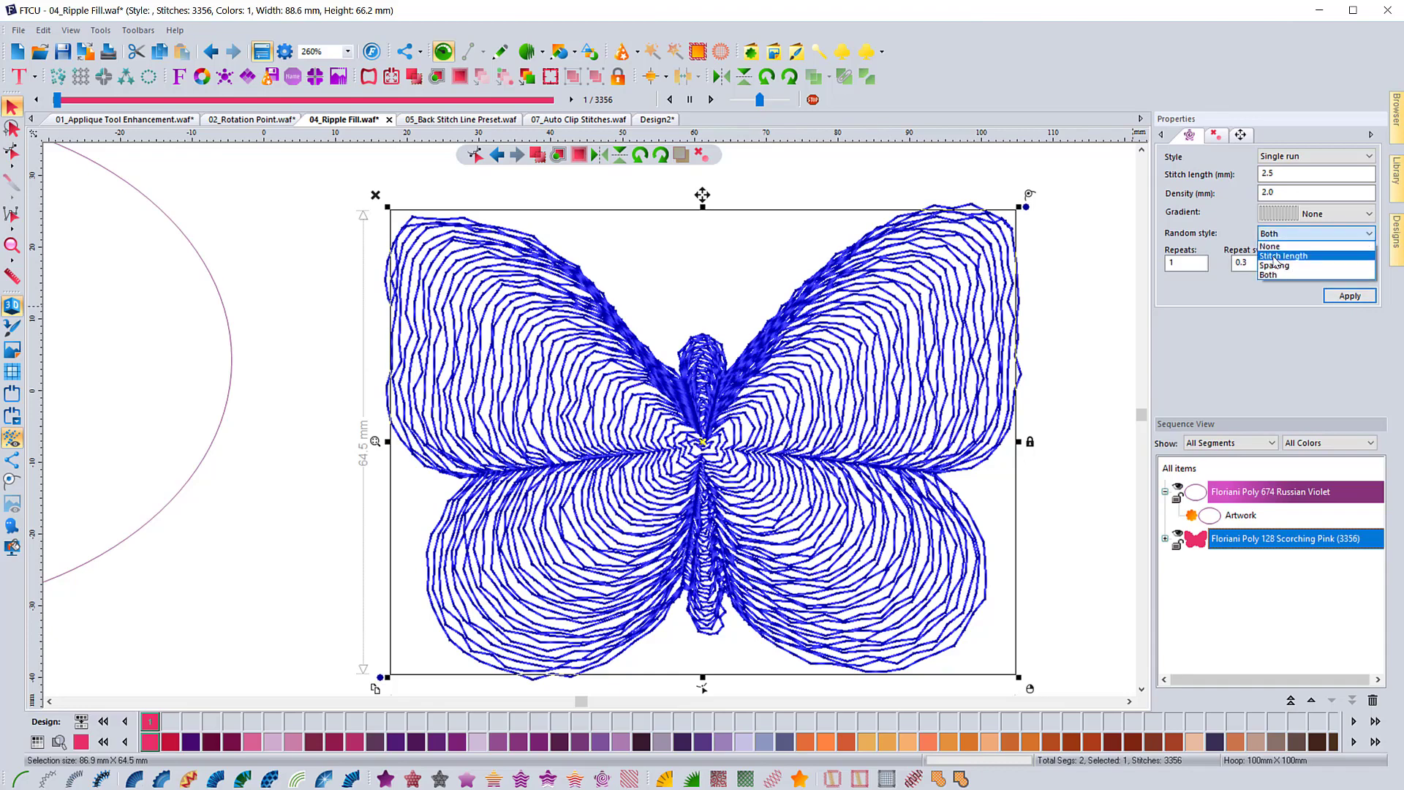
click(1281, 256)
click(1347, 298)
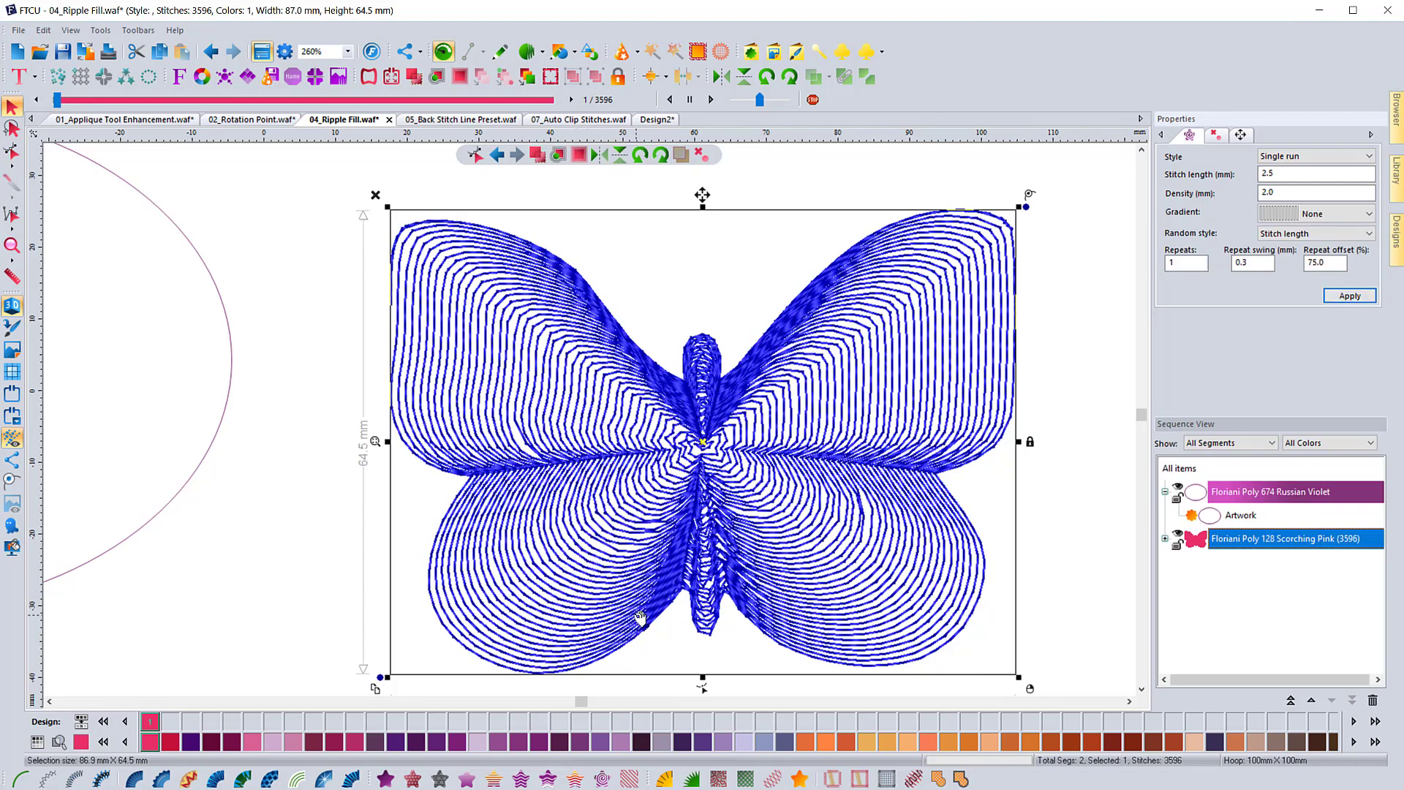
Show the stitch points to examine stitch lengths in the lower wing and across the whole butterfly, and hide them again
scroll(589, 567, up, 5)
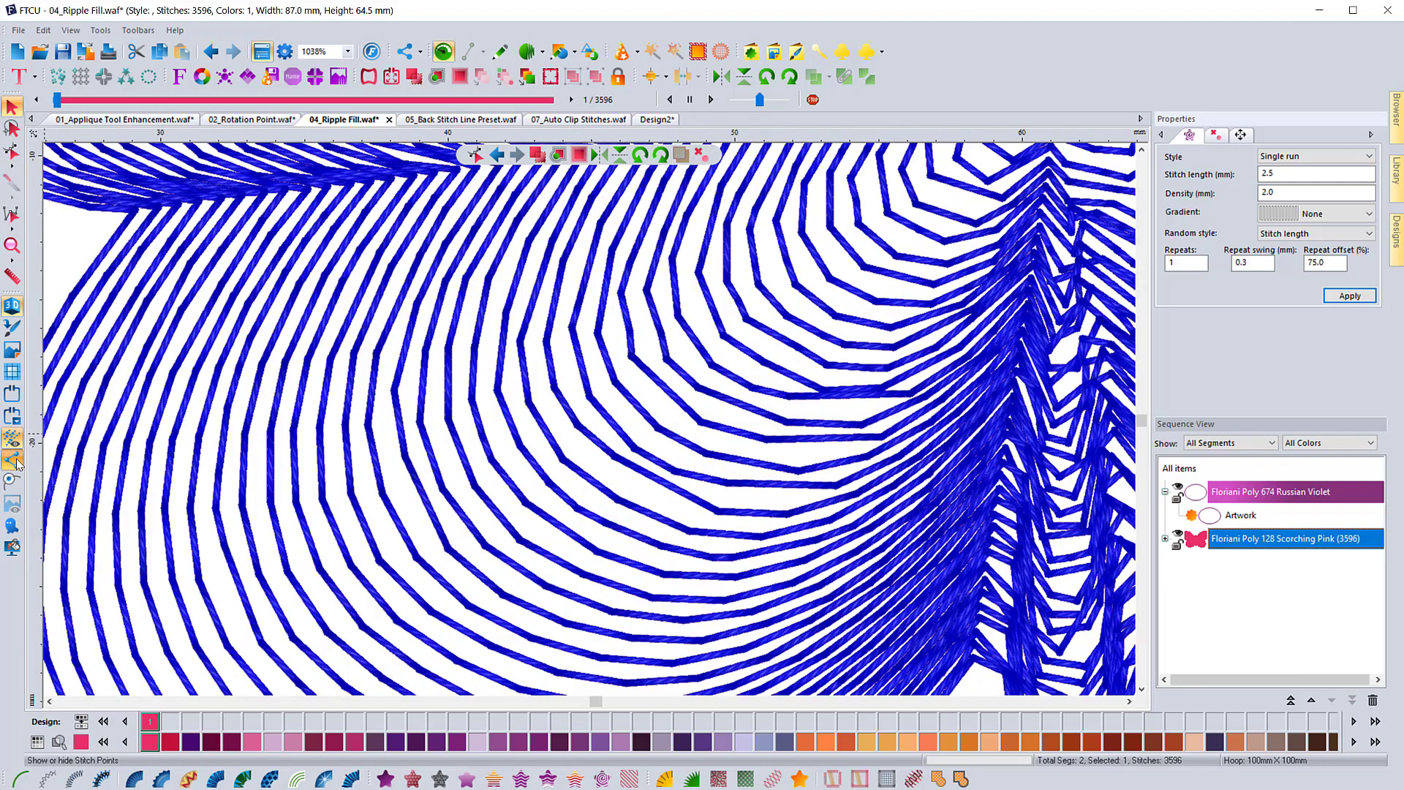
click(85, 249)
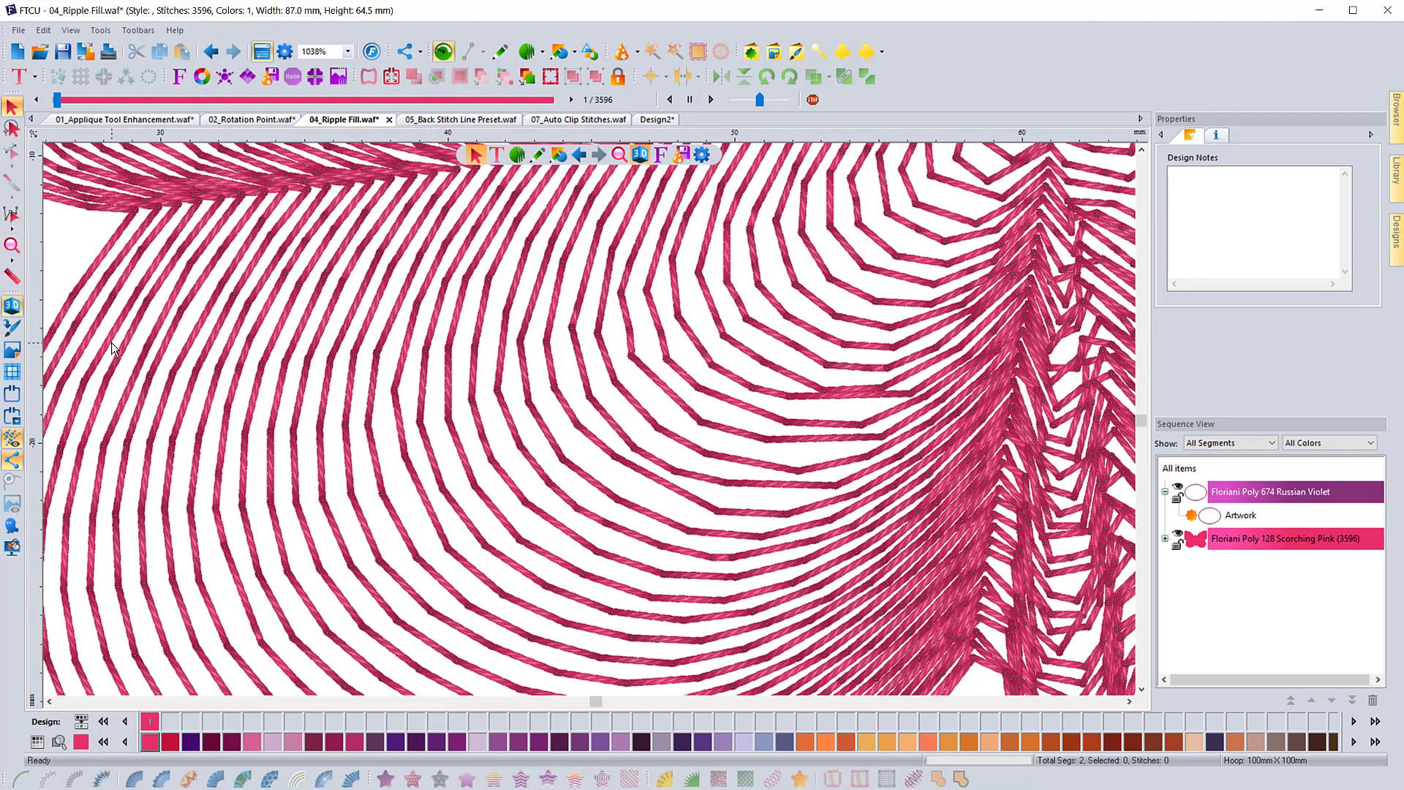
click(11, 245)
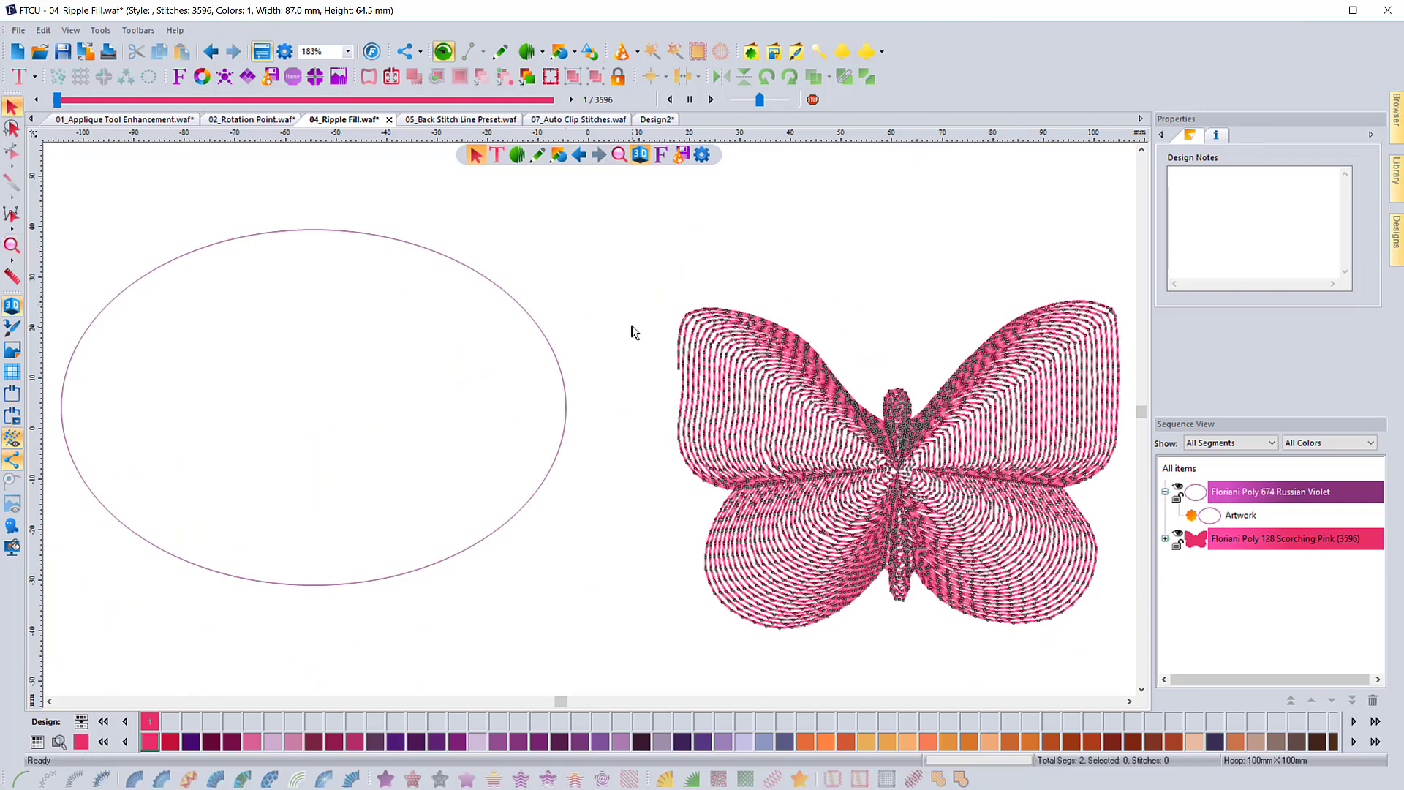
click(13, 460)
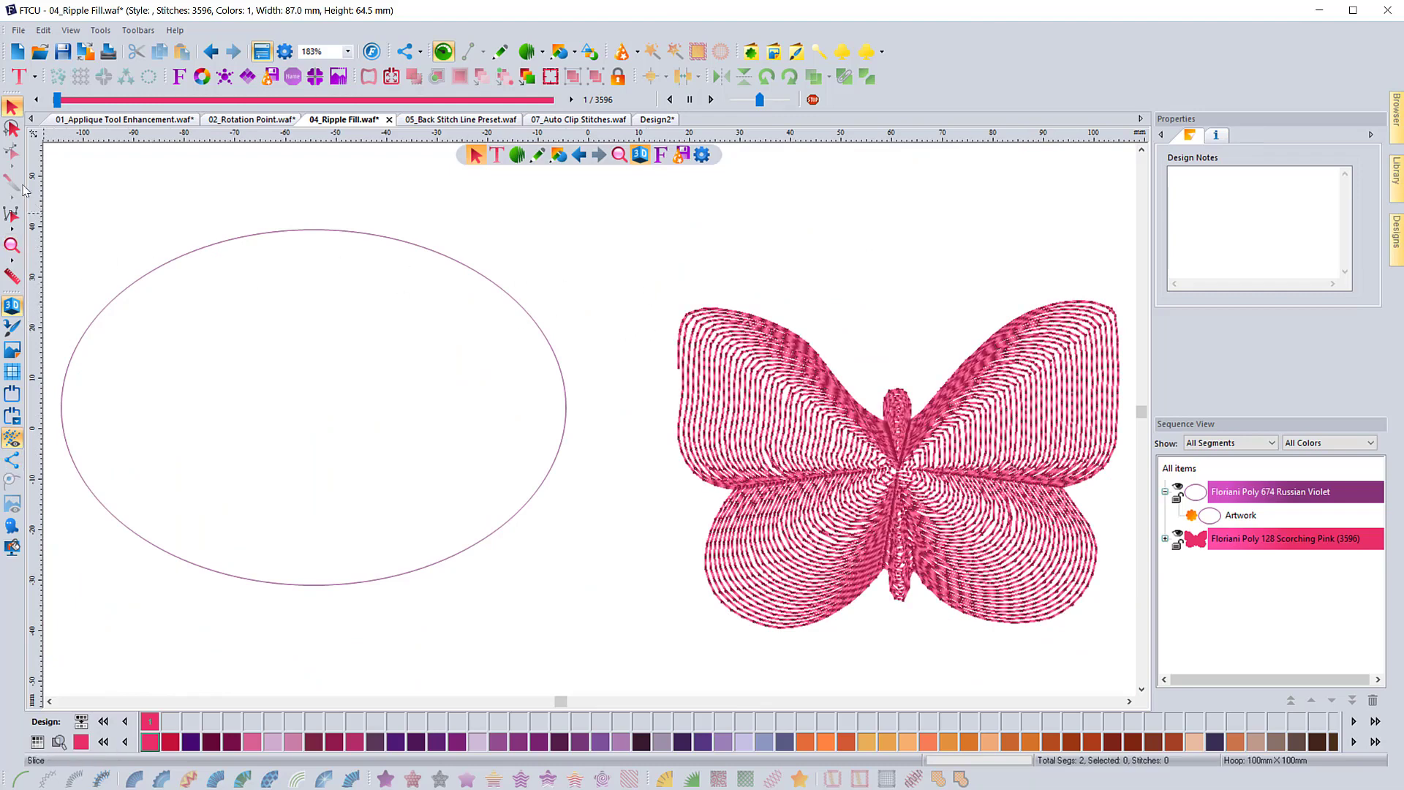
Select the butterfly and set its random style to Both
click(801, 380)
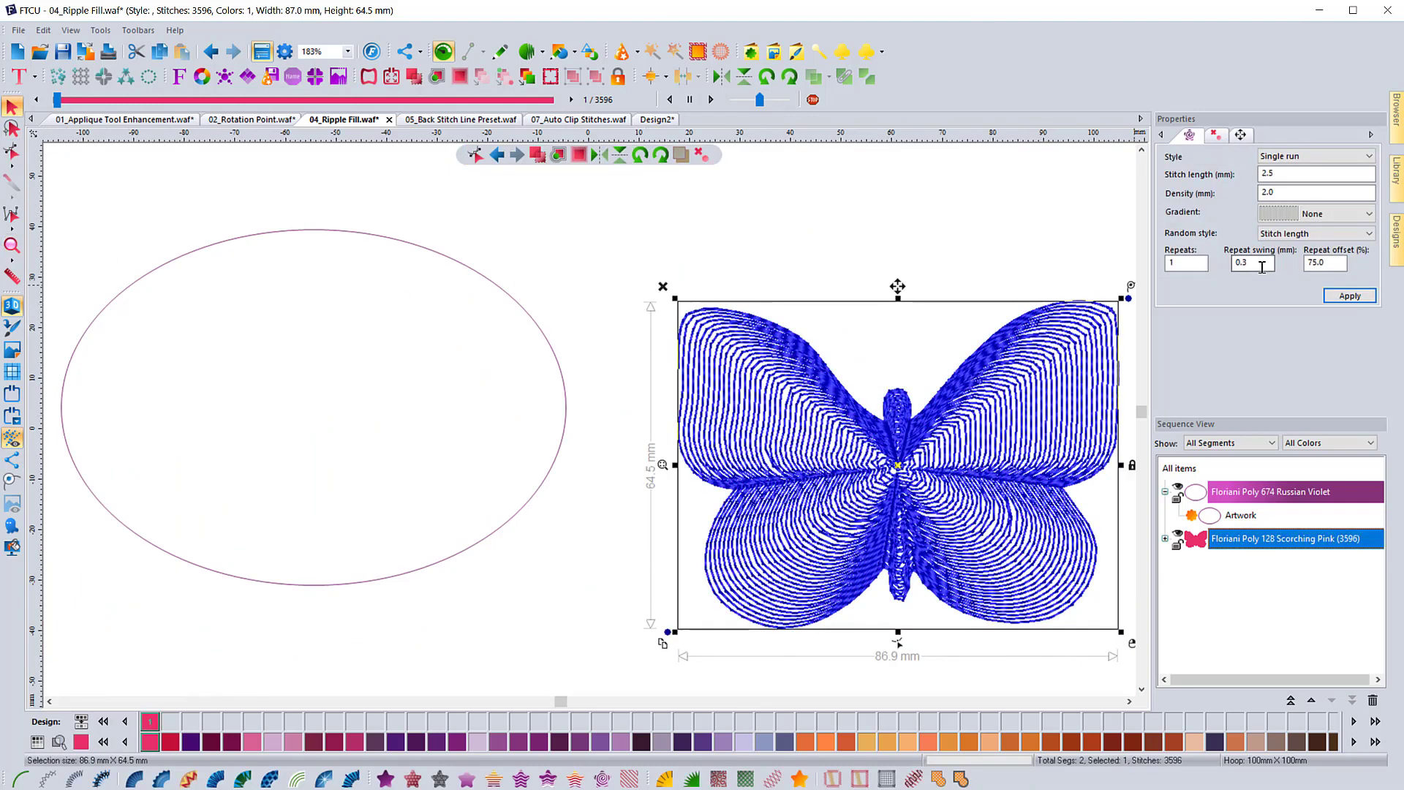
click(1291, 234)
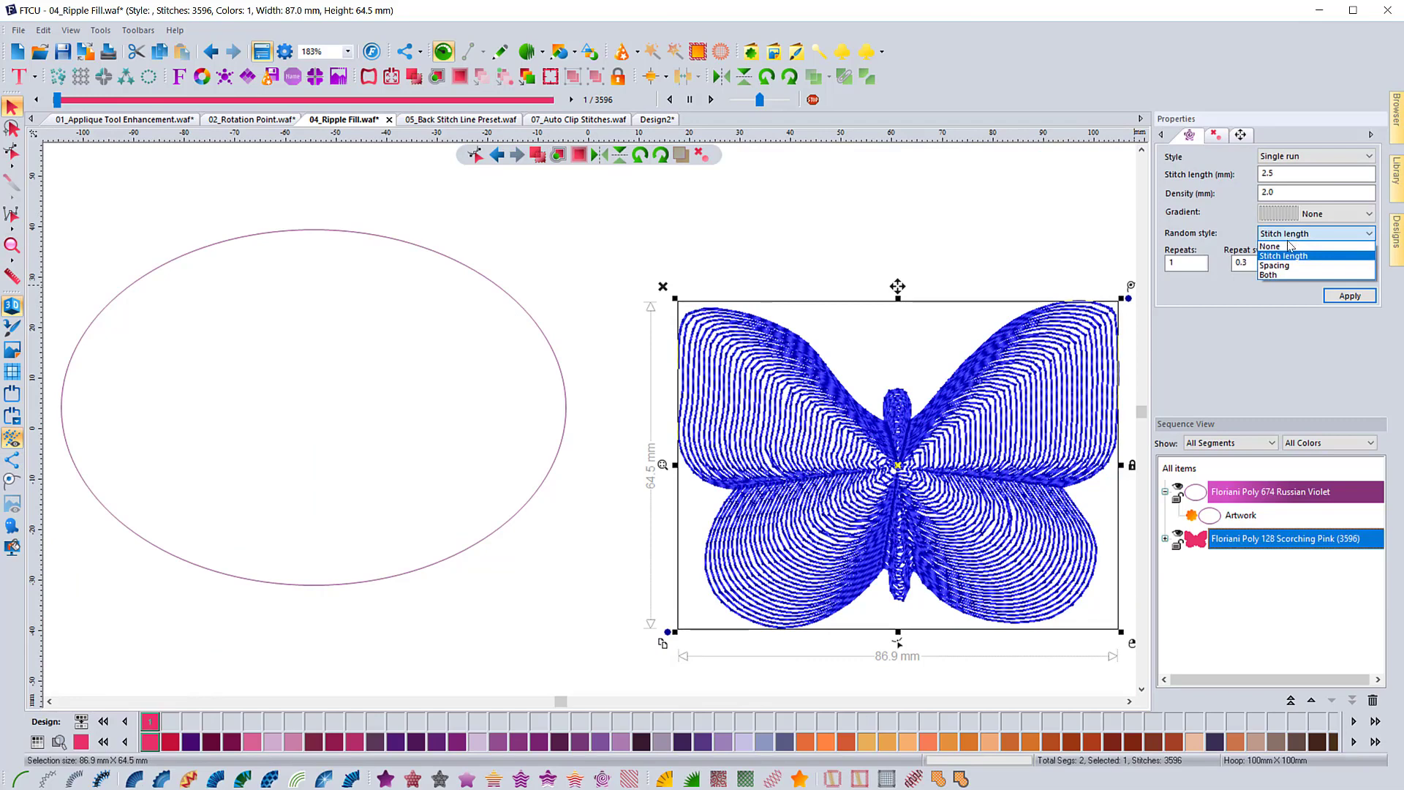
click(1273, 274)
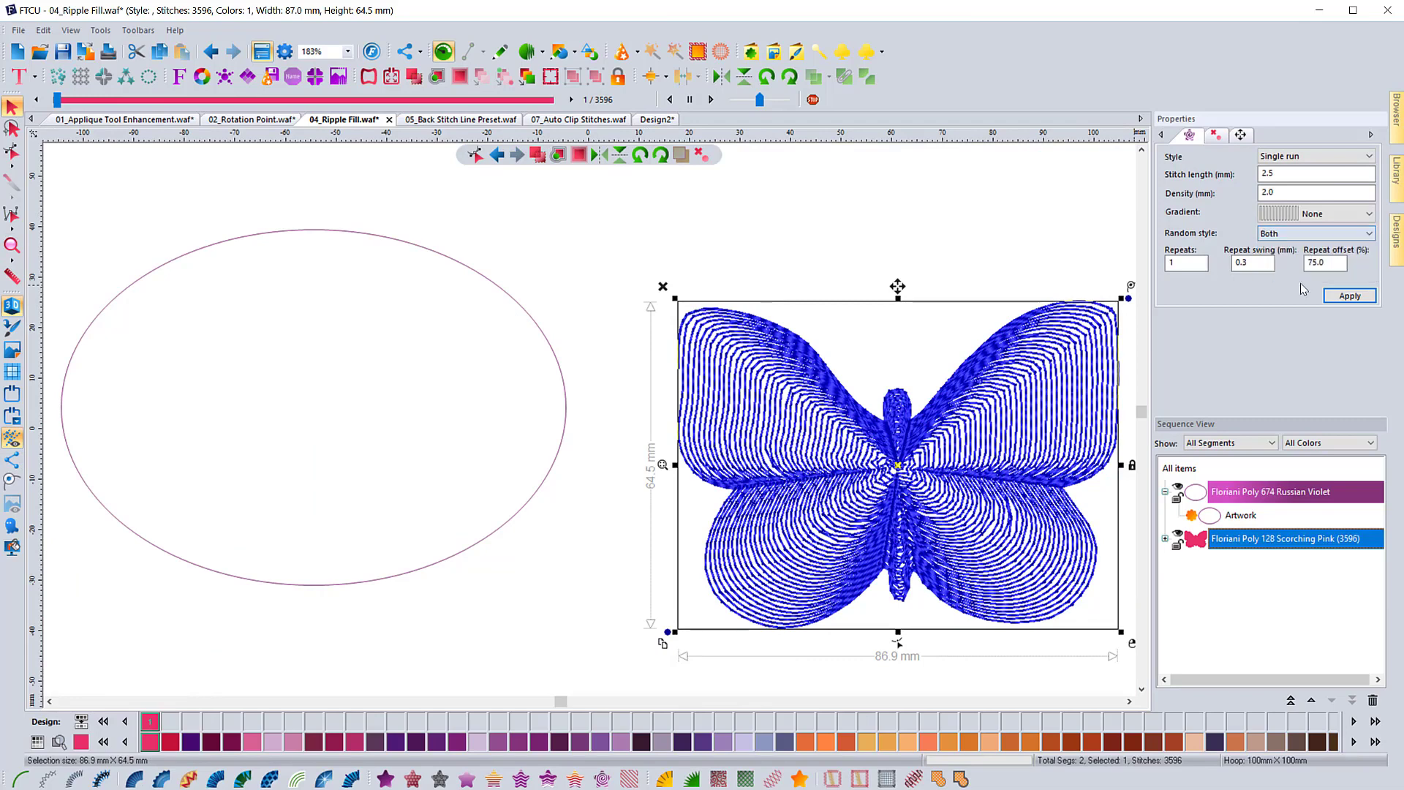
click(1348, 295)
click(1287, 234)
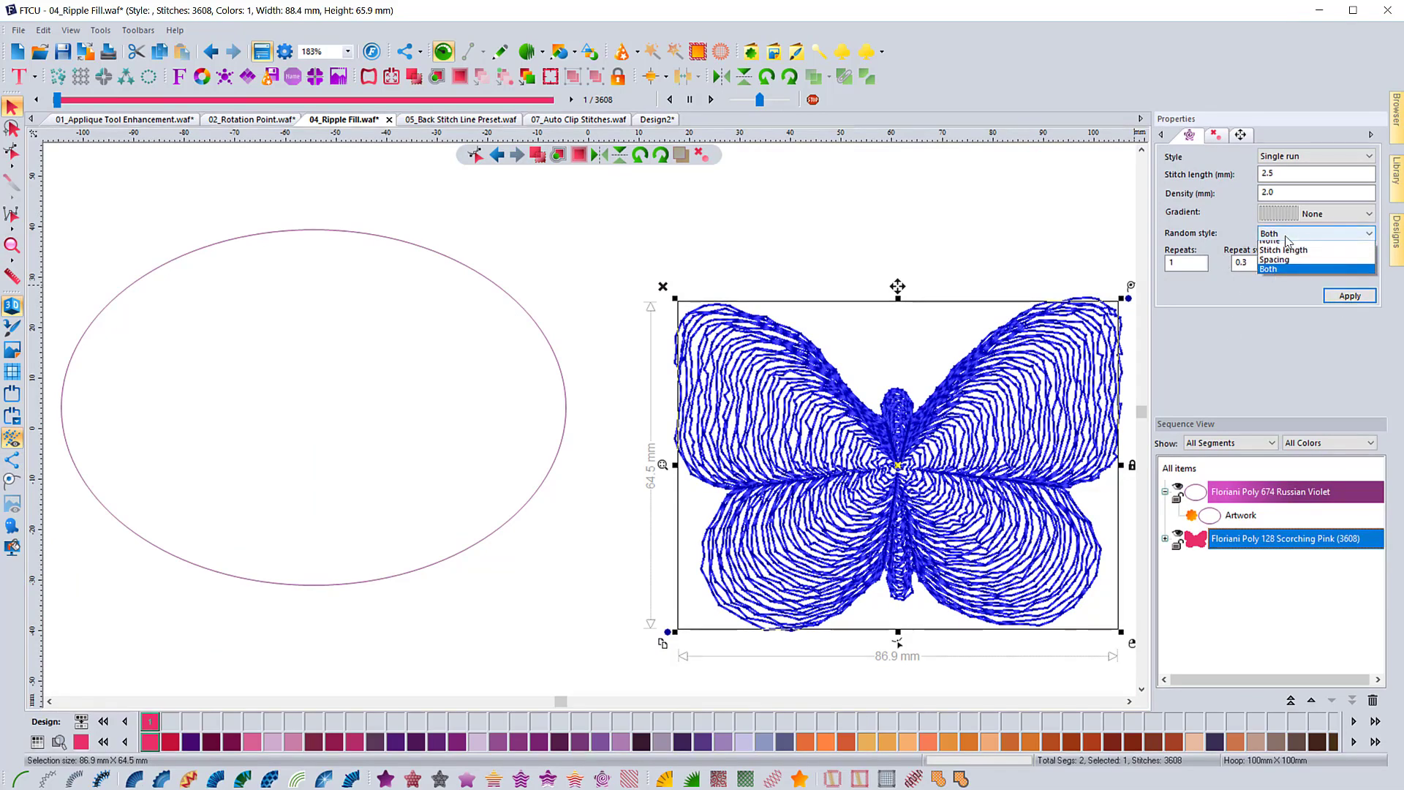
click(1287, 295)
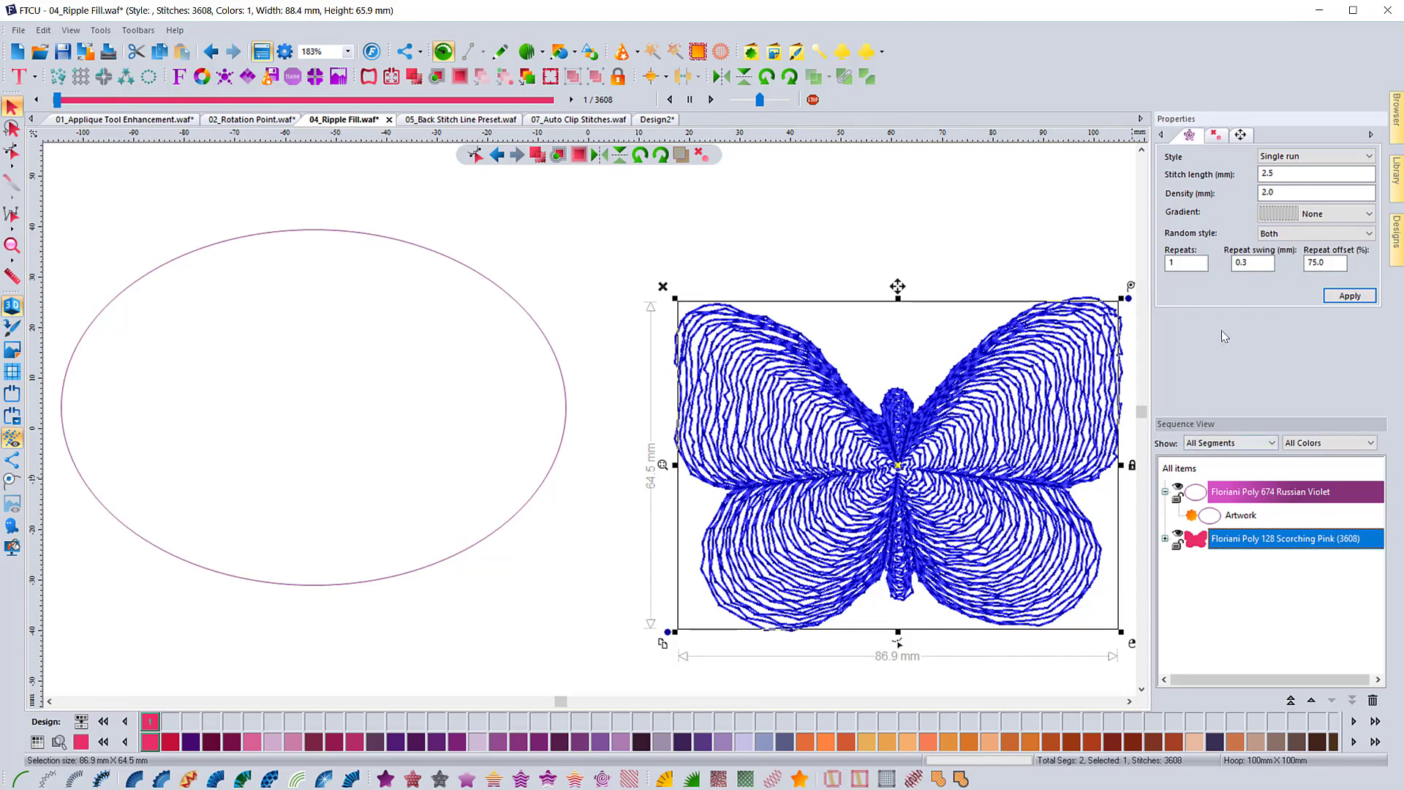
Set the butterfly's repeat swing to 0 mm and repeat offset to 0%, with repeats at 1
click(1253, 262)
drag(1253, 262, 1218, 260)
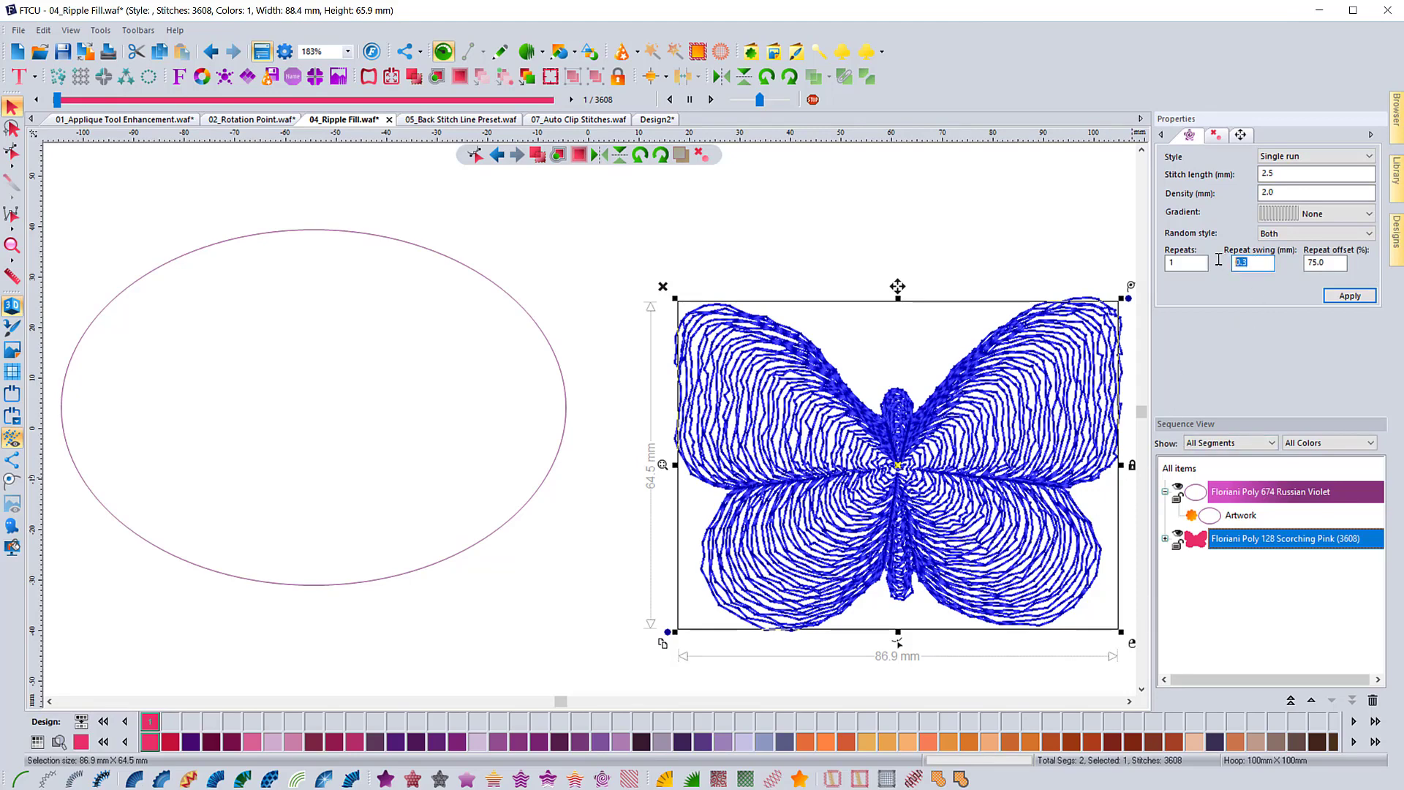
text(0)
click(1351, 296)
drag(1333, 262, 1301, 262)
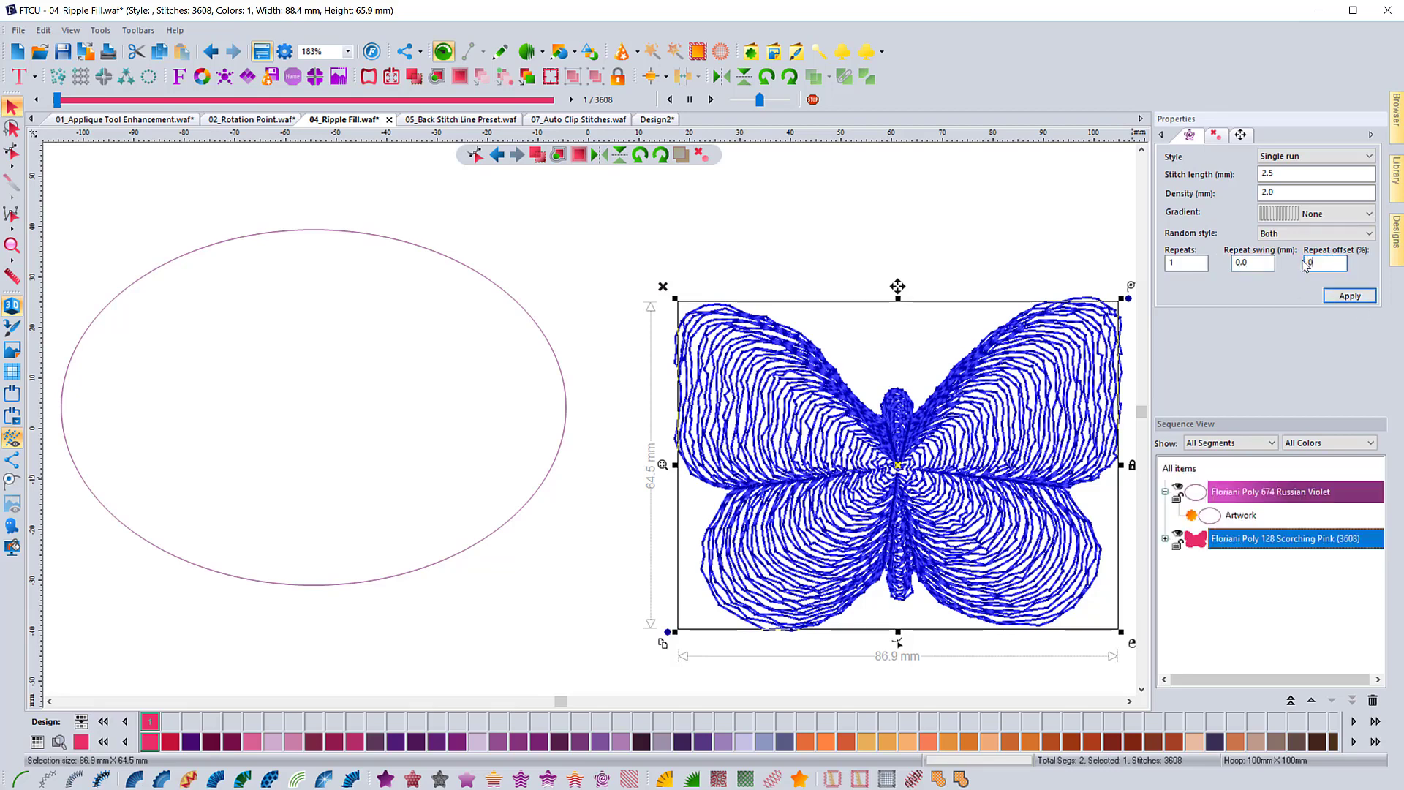
text(0)
click(1350, 296)
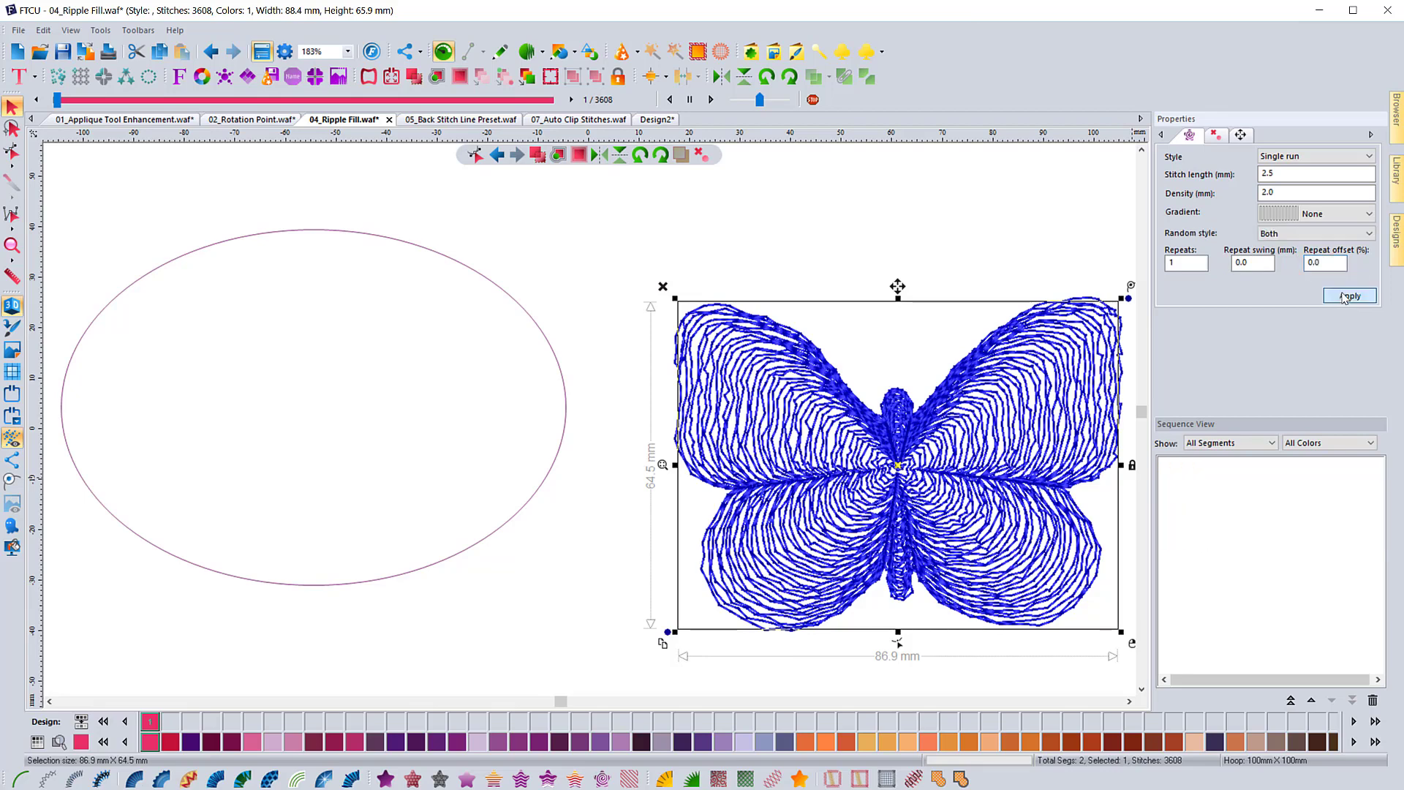
click(1168, 264)
text(1)
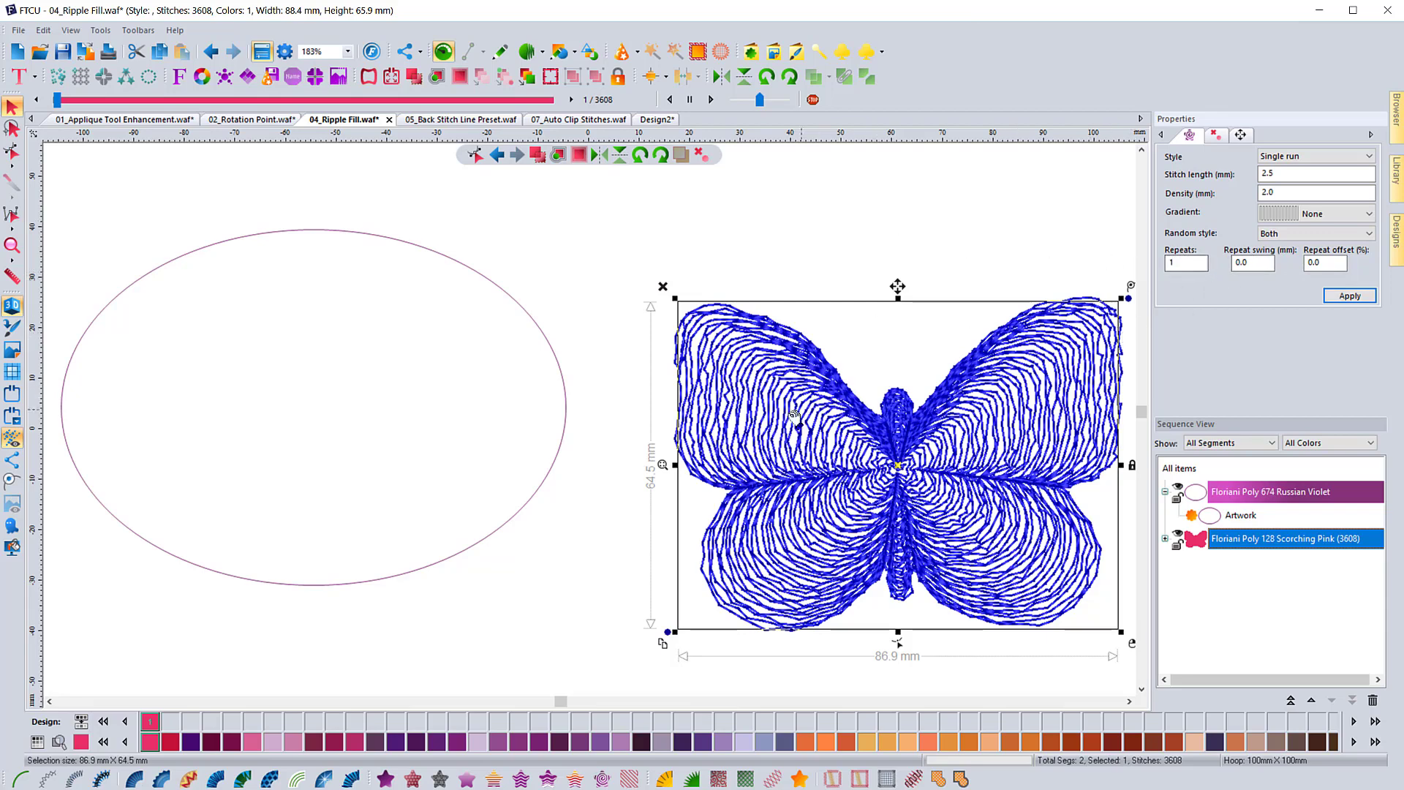
Move the butterfly up and over so it sits right beside the ellipse
click(852, 263)
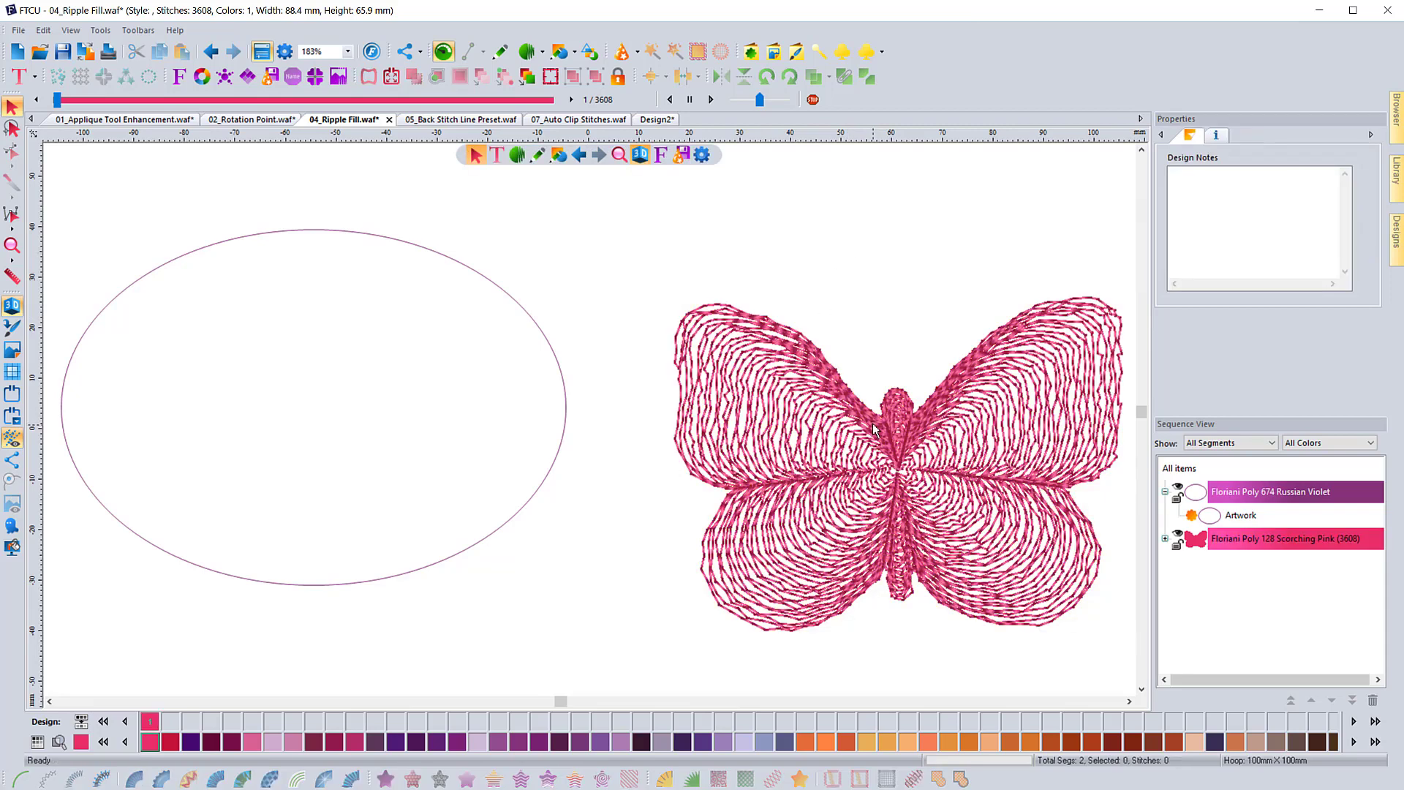
click(885, 448)
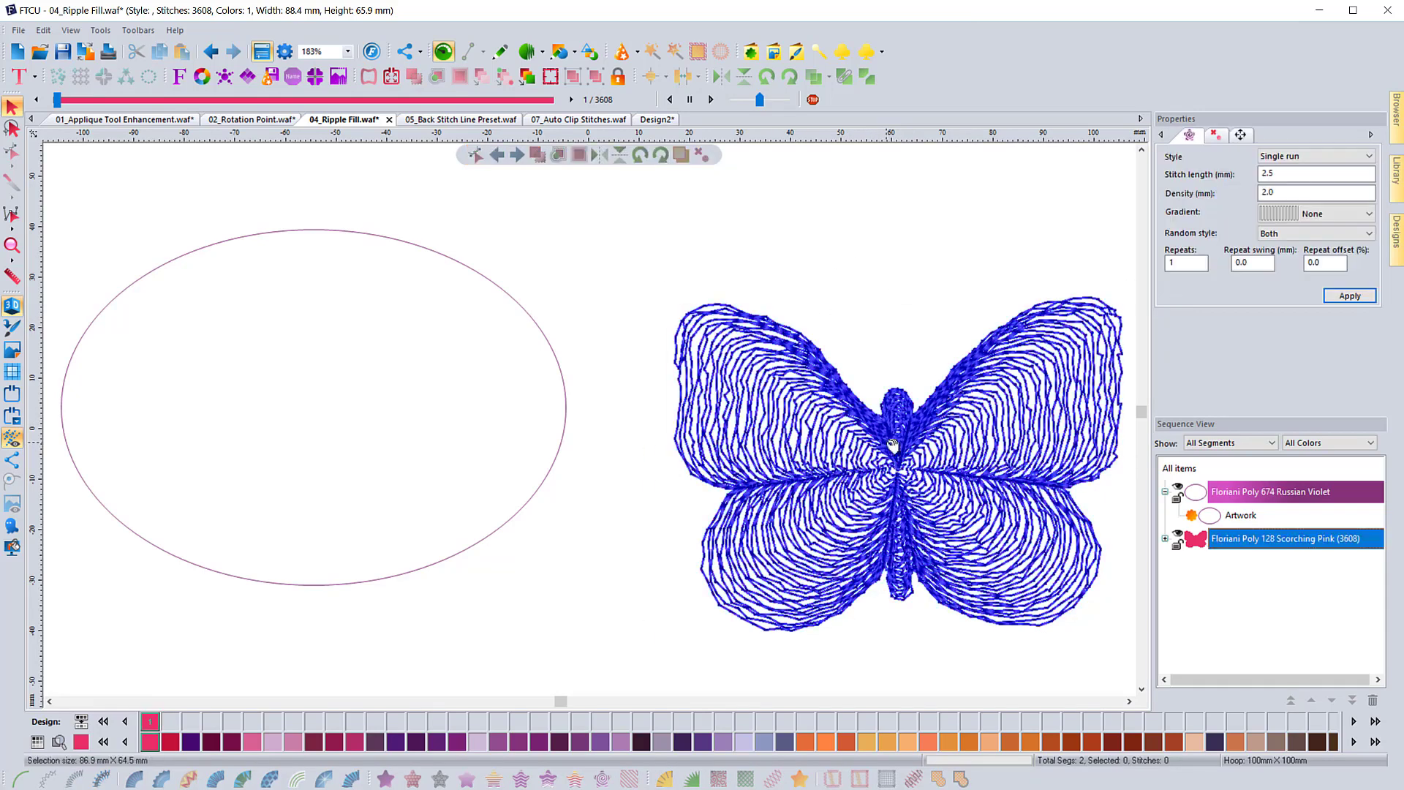
drag(896, 459, 789, 375)
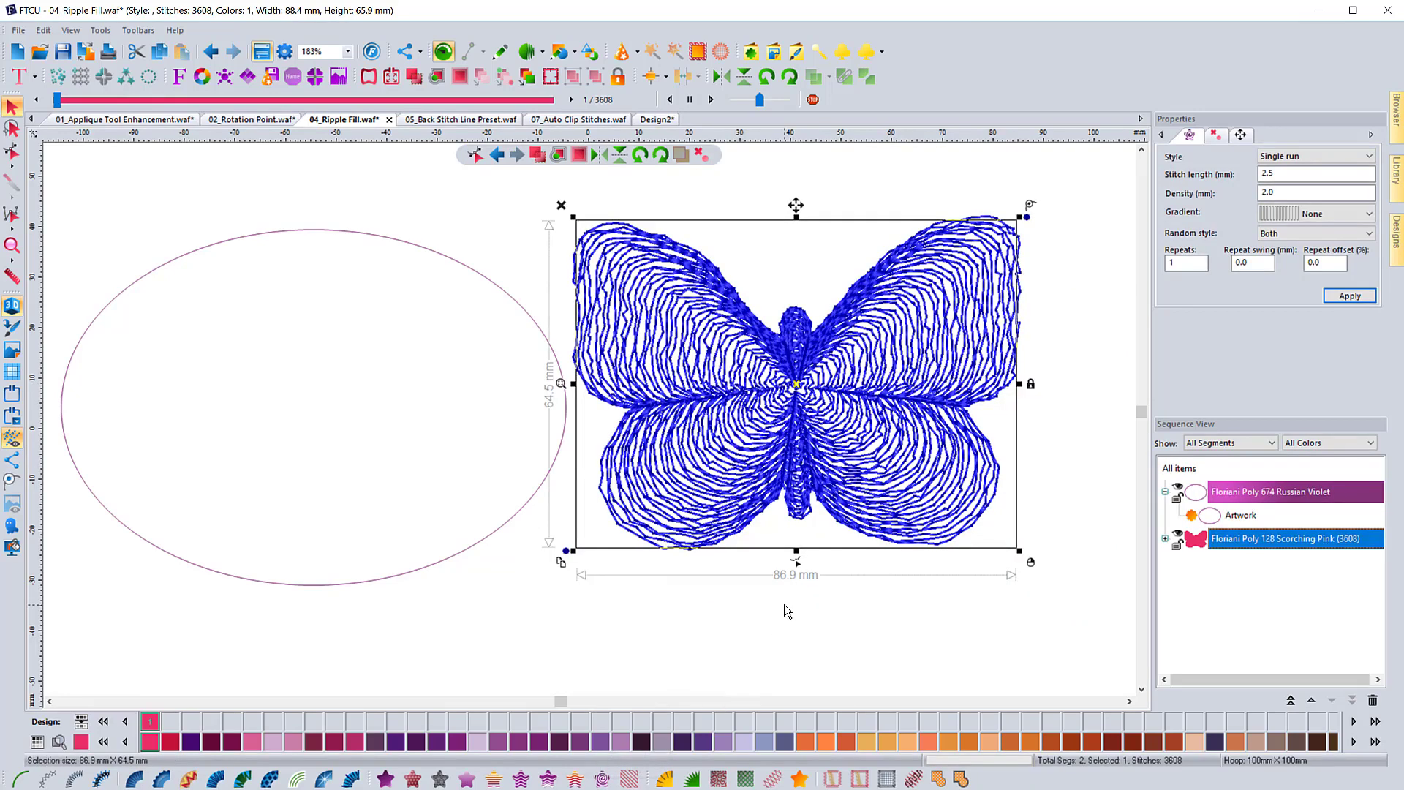
Convert the butterfly's ripple fill back to plain outline artwork
click(458, 564)
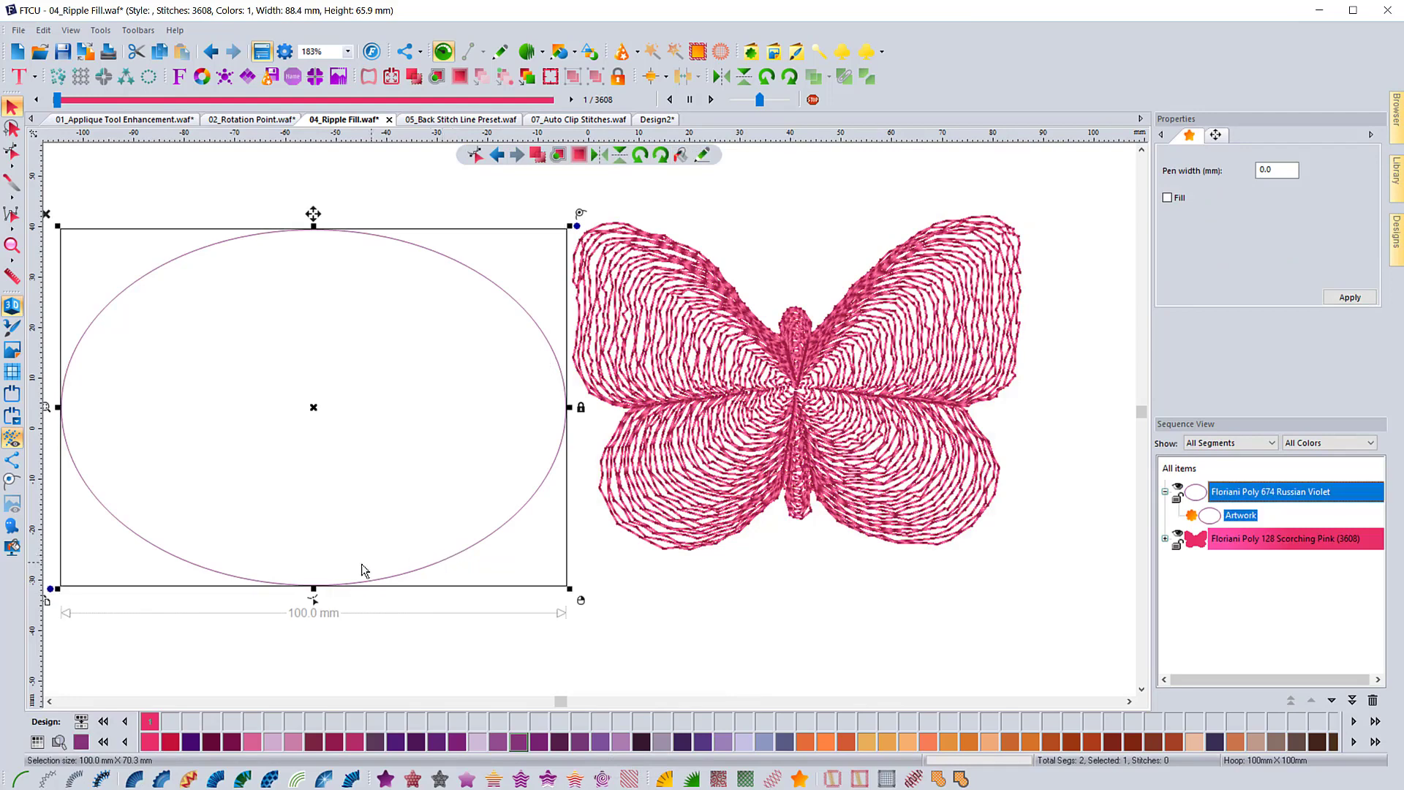
click(602, 779)
click(730, 495)
click(800, 779)
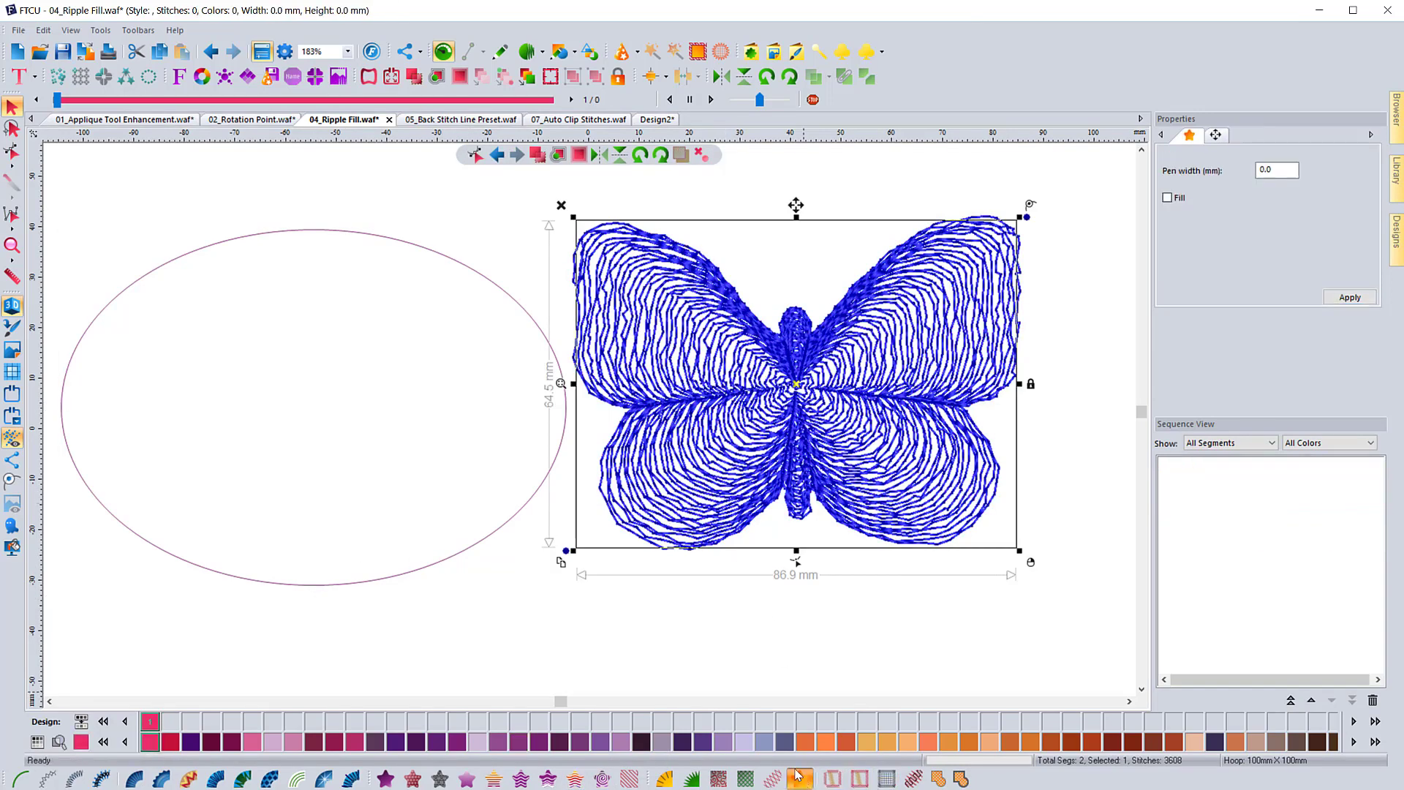
Apply a ripple fill to the ellipse and move its centre point outside the shape, below its lower-right edge
click(306, 585)
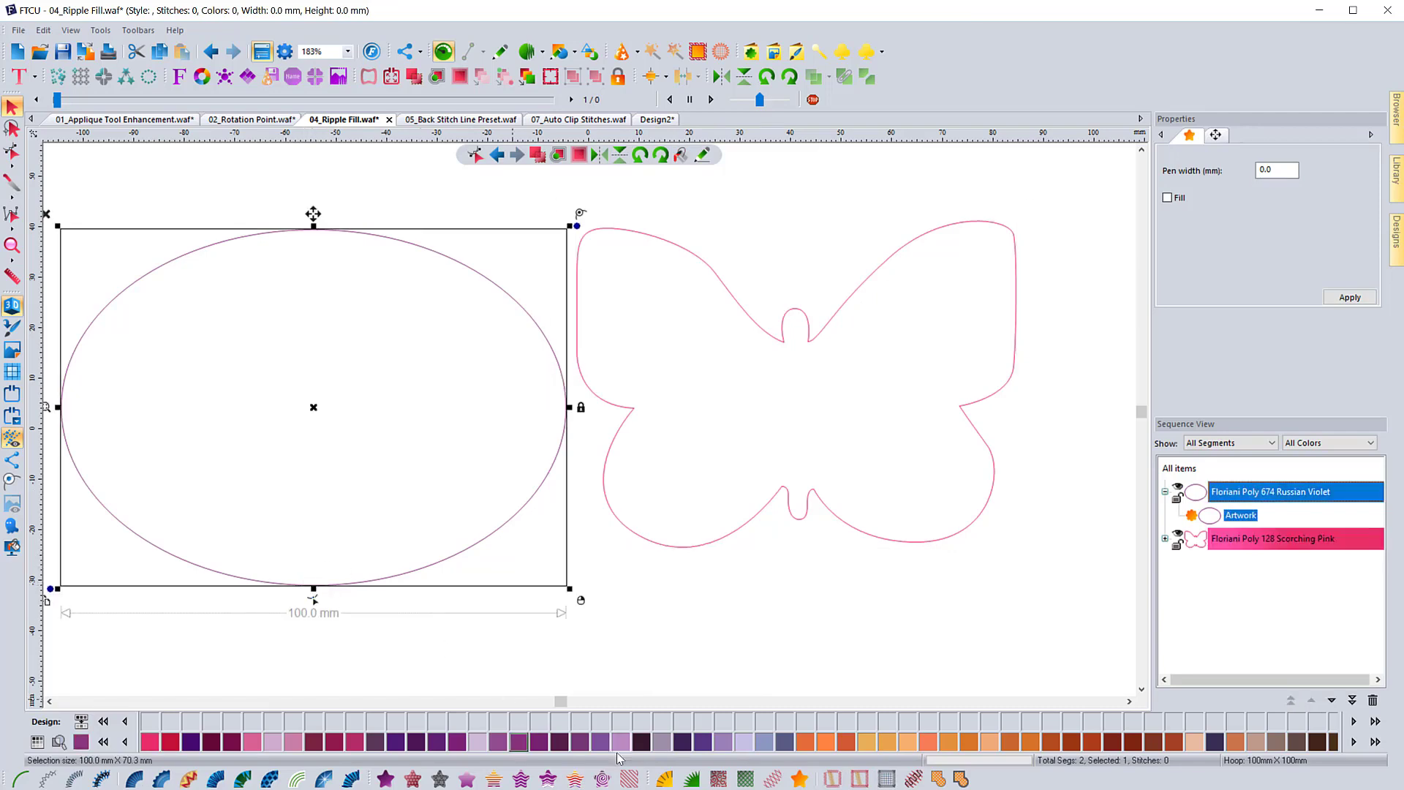
click(628, 779)
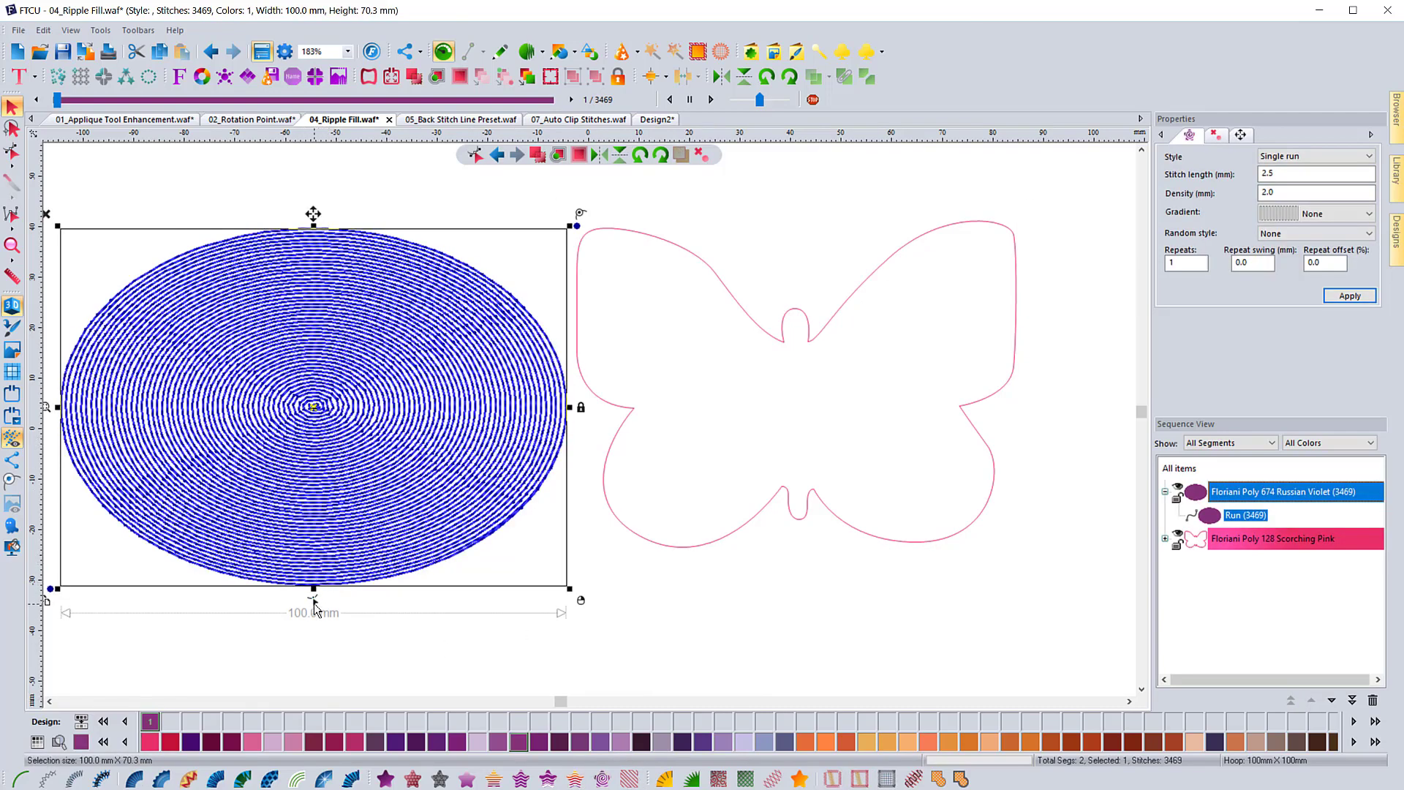
click(314, 602)
mouse_move(314, 408)
mouse_down()
mouse_move(342, 520)
mouse_move(540, 648)
mouse_up()
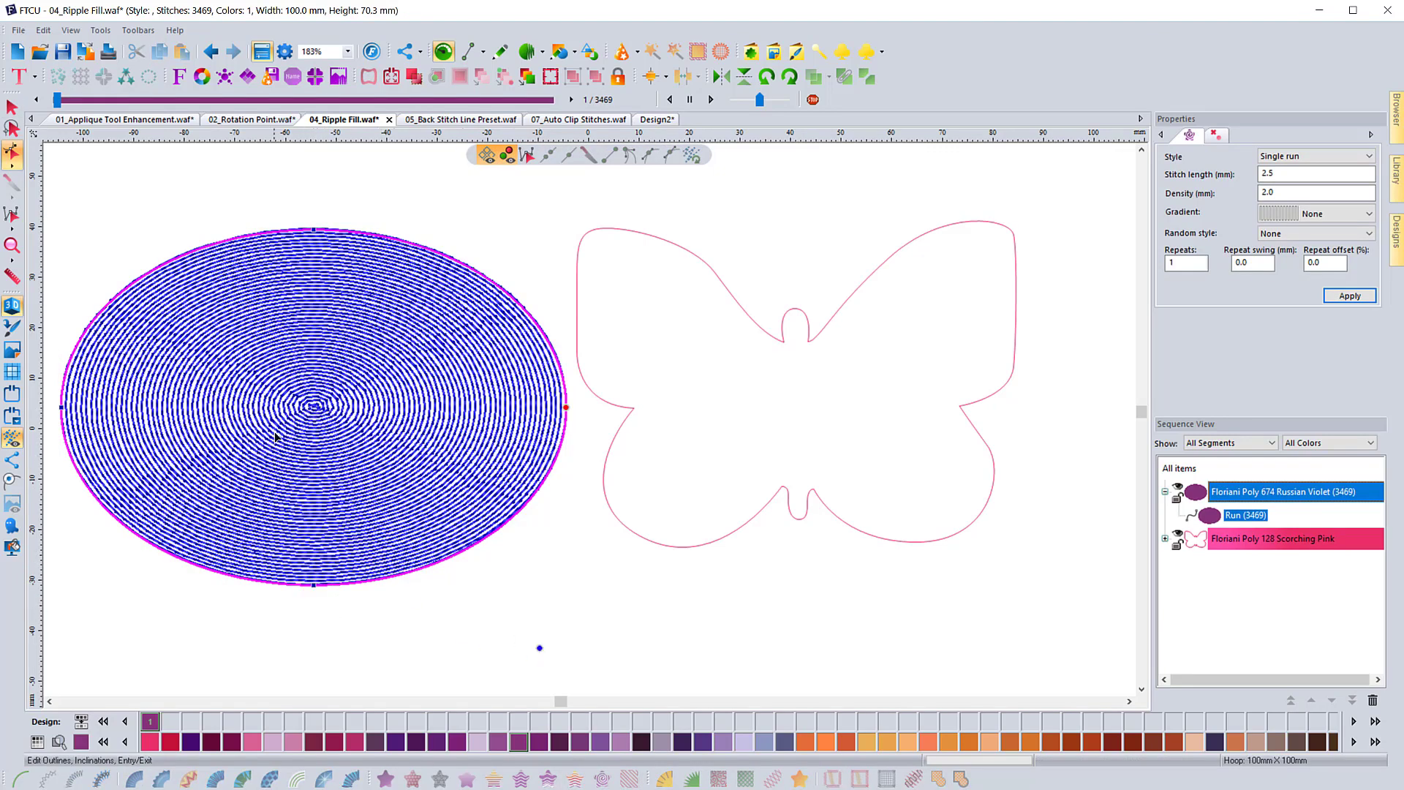
right_click(453, 617)
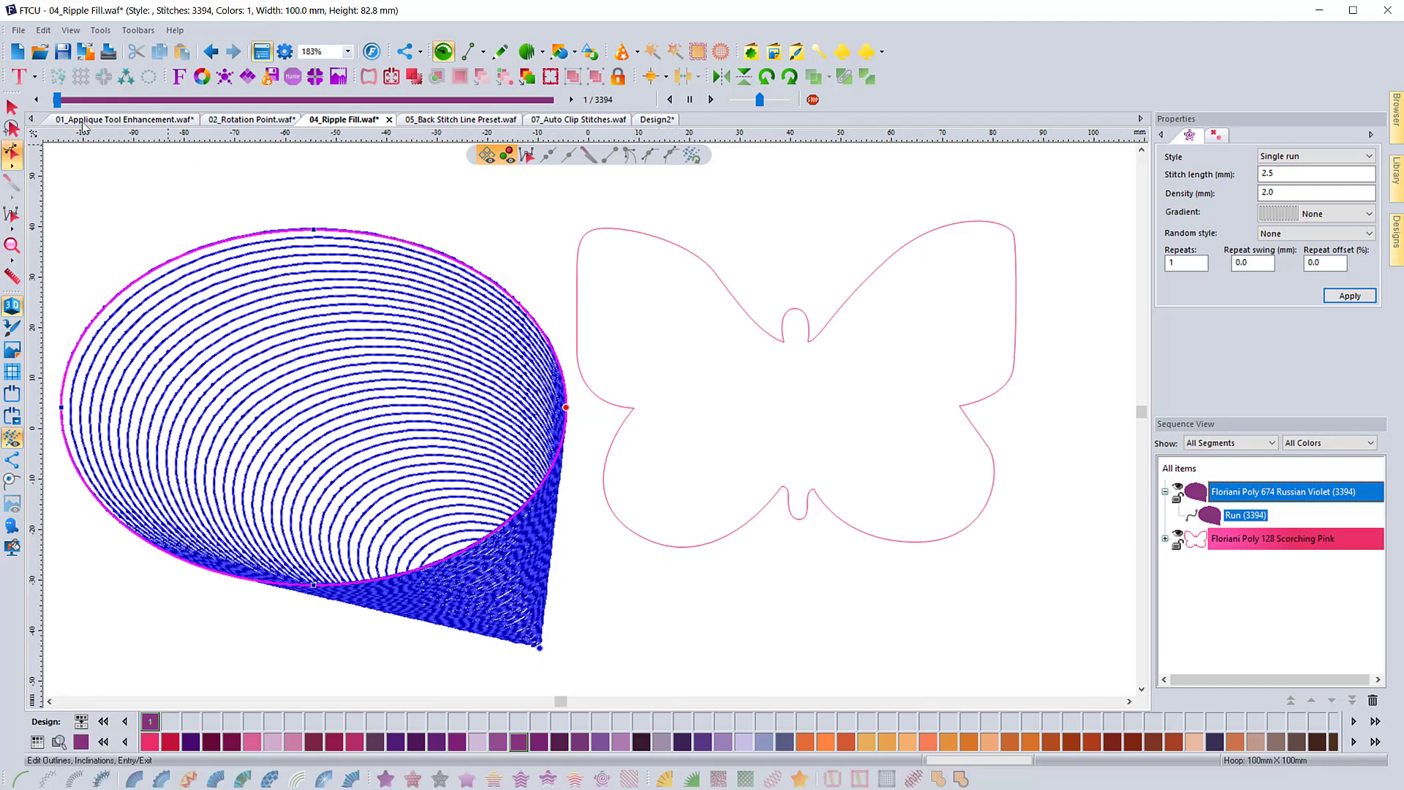
click(11, 107)
Apply a ripple fill to the butterfly and move its centre point straight down, outside the outline below the body
click(753, 316)
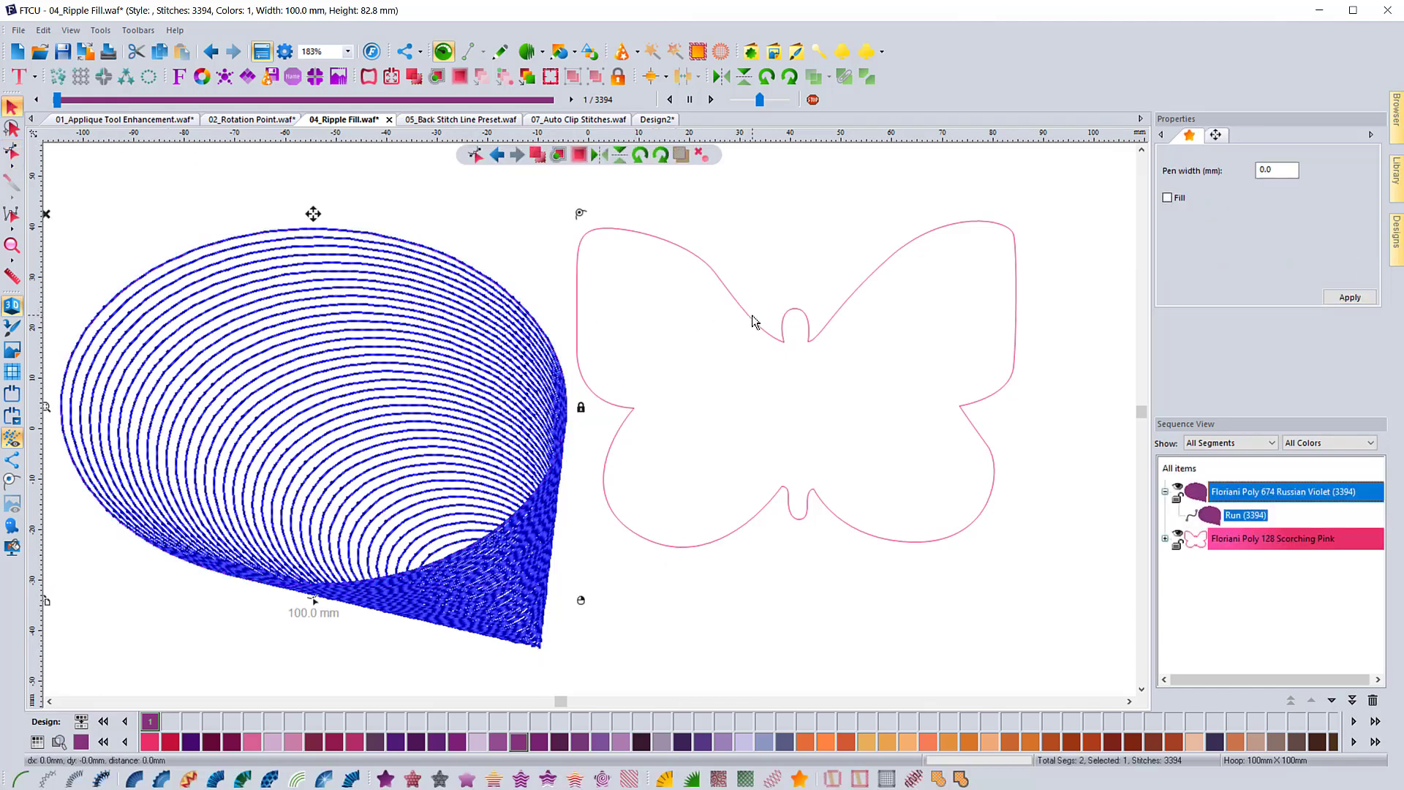
click(602, 777)
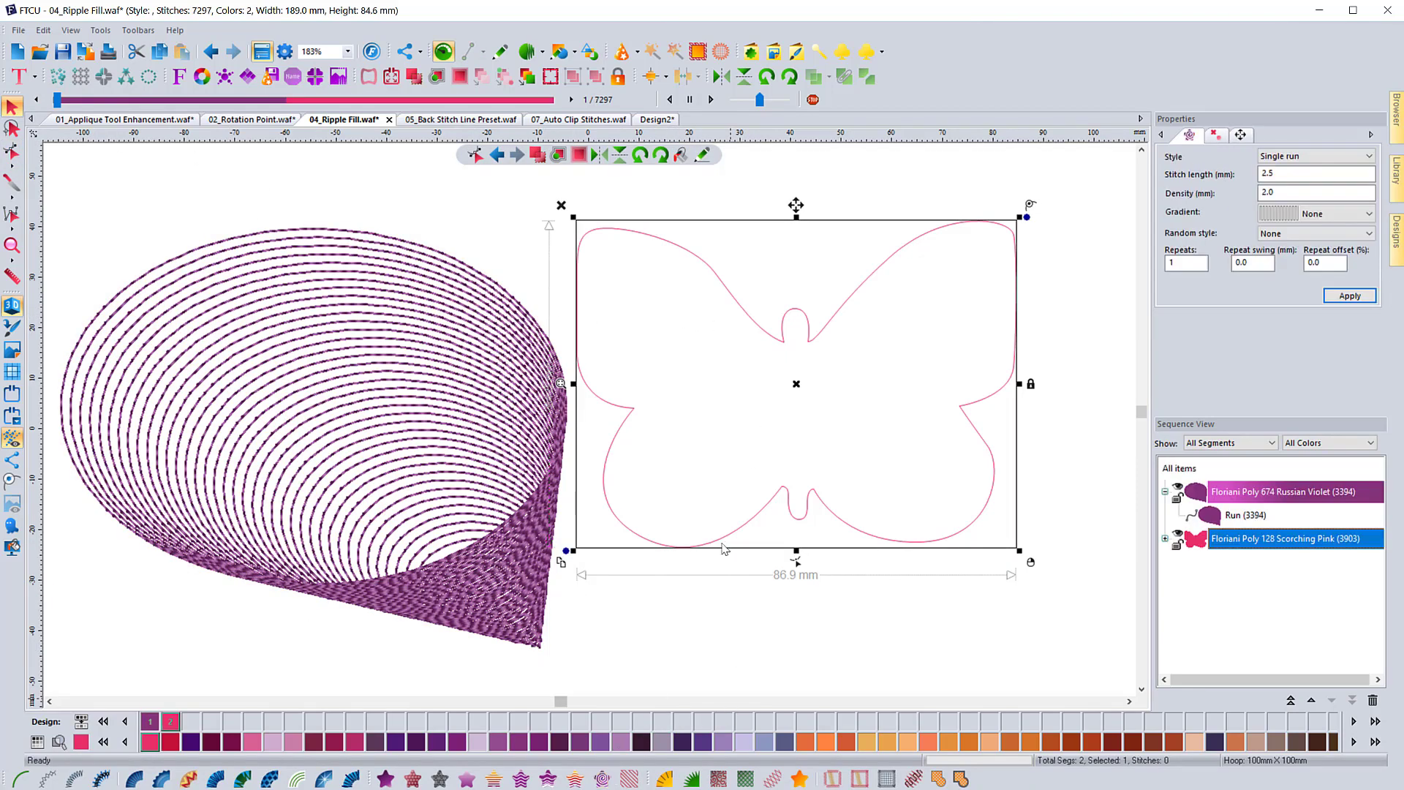
click(796, 562)
drag(797, 393, 801, 611)
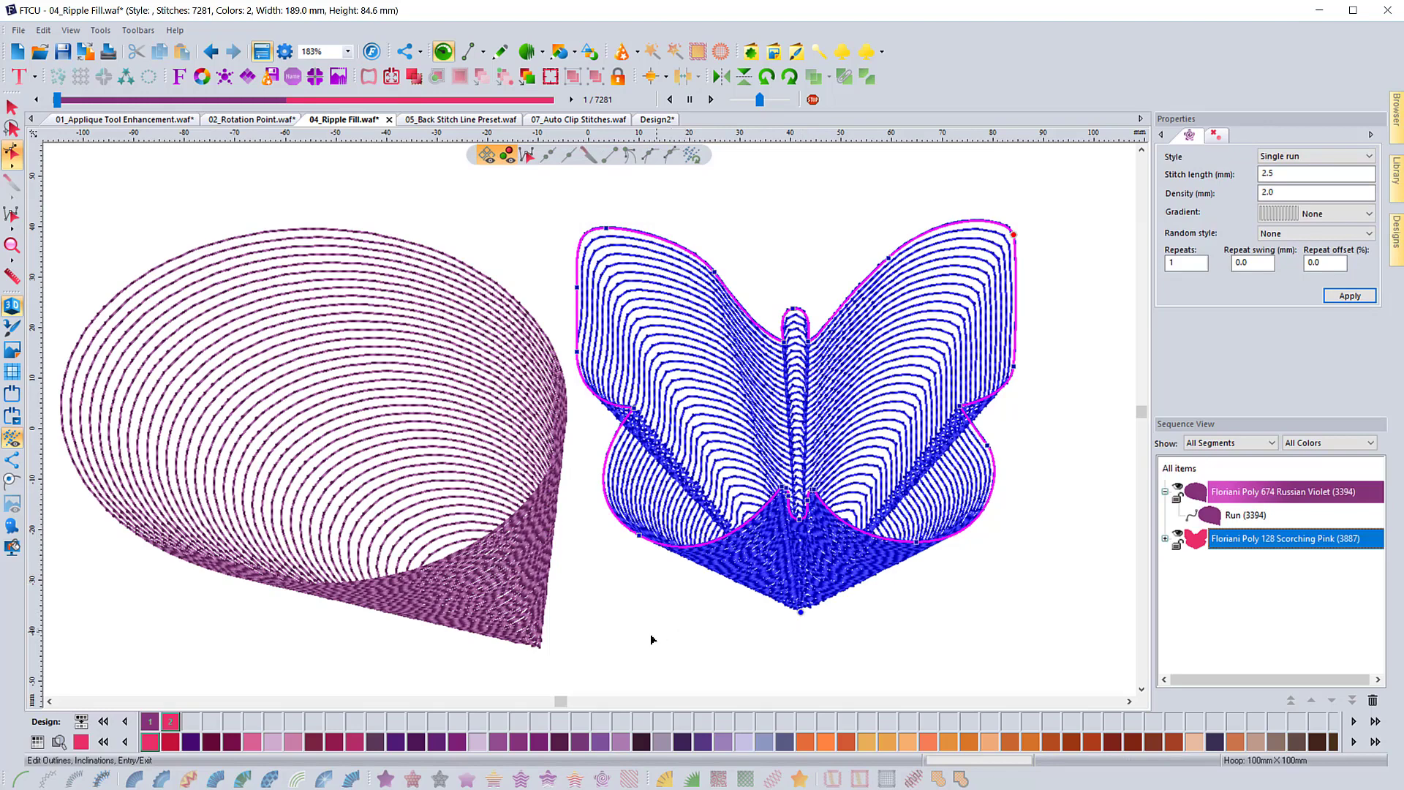
click(603, 638)
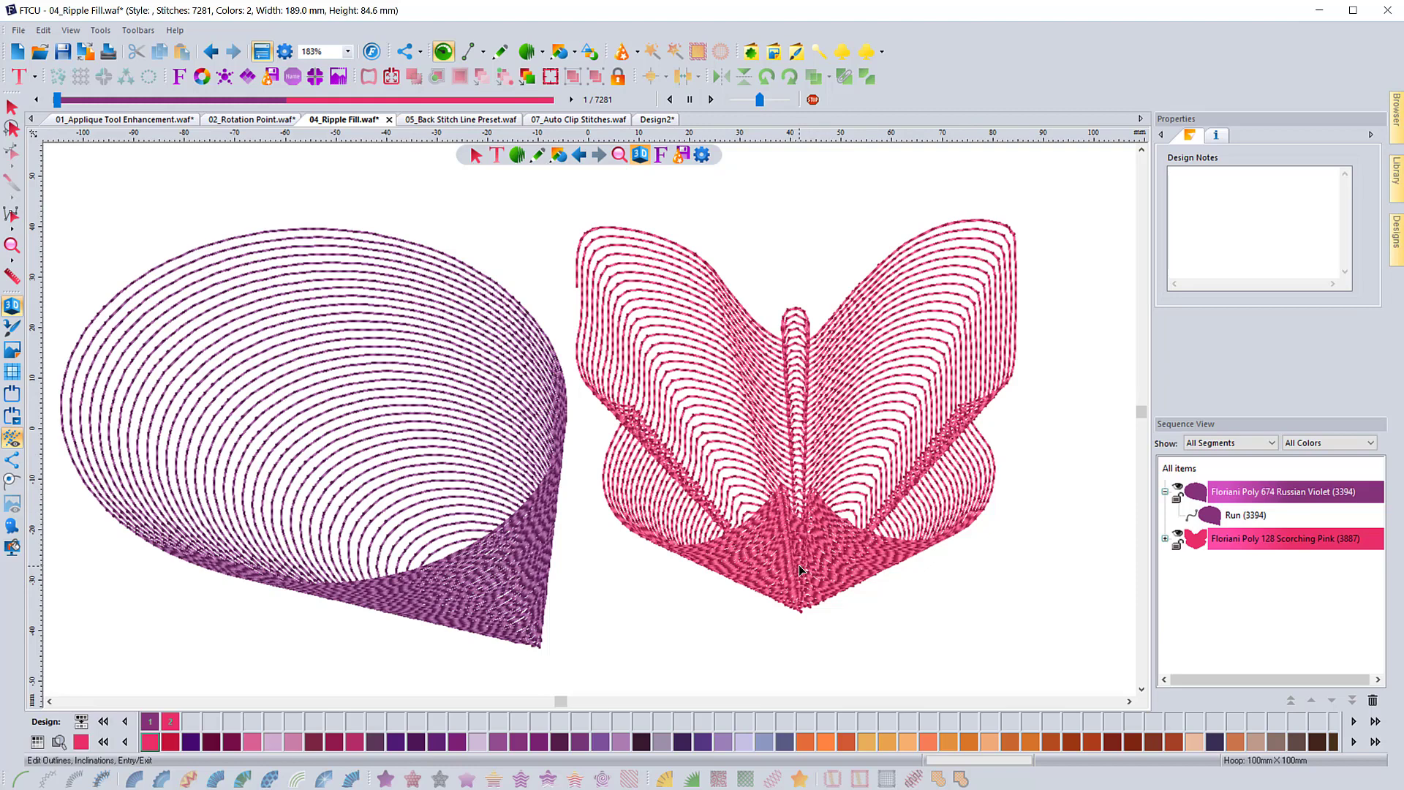
Duplicate the ellipse's ripple in place and recolour the copy with Floriani Poly 624 Afterglow
double_click(487, 479)
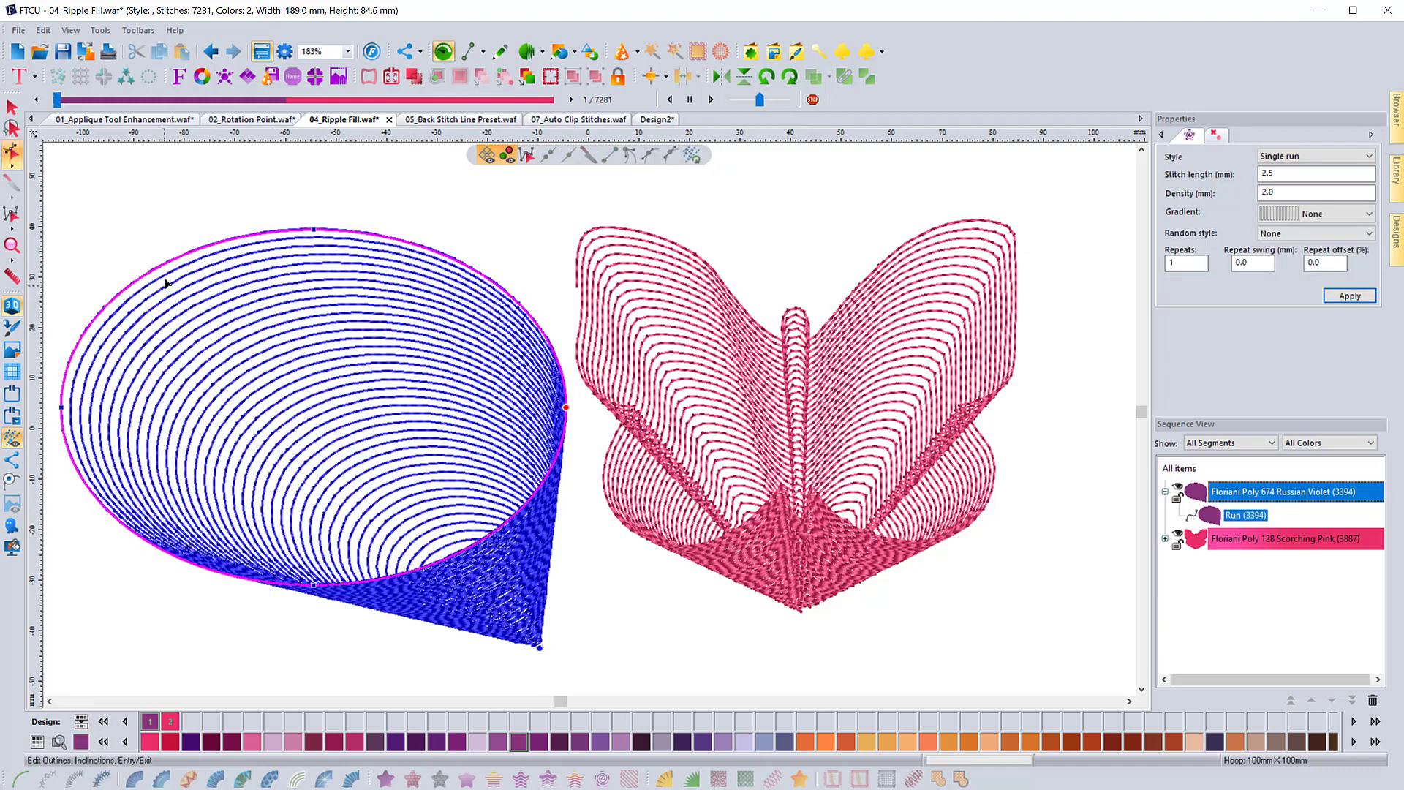
click(11, 108)
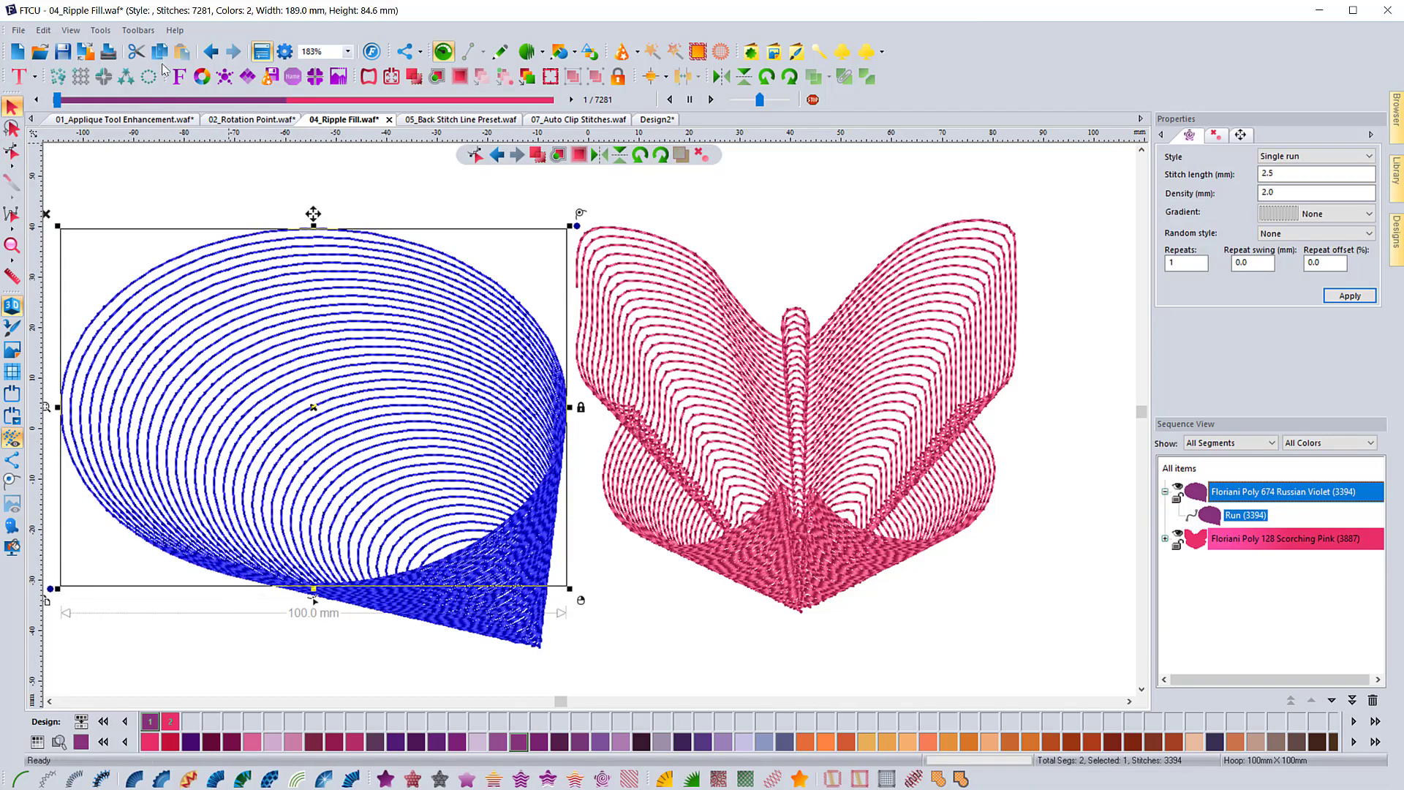
click(183, 53)
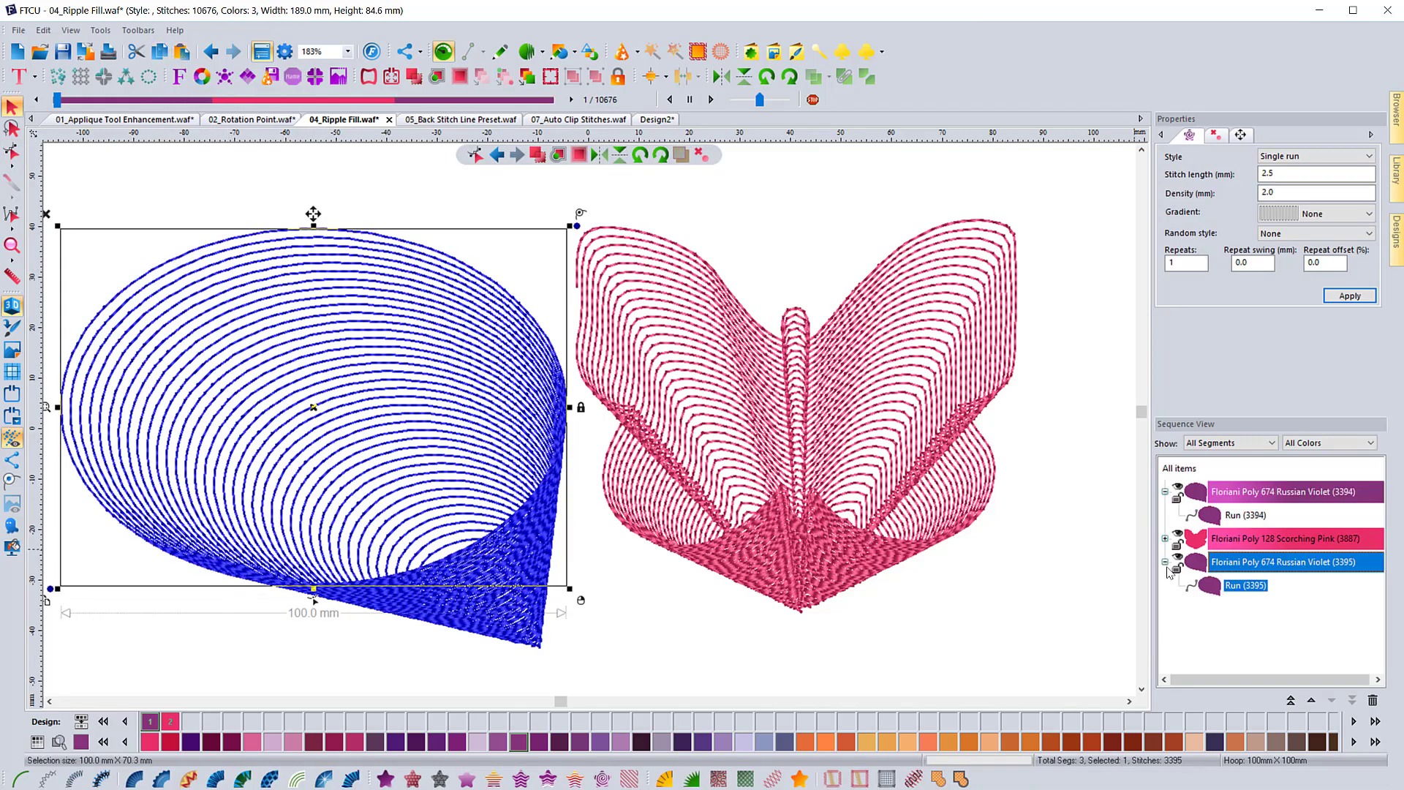
click(625, 743)
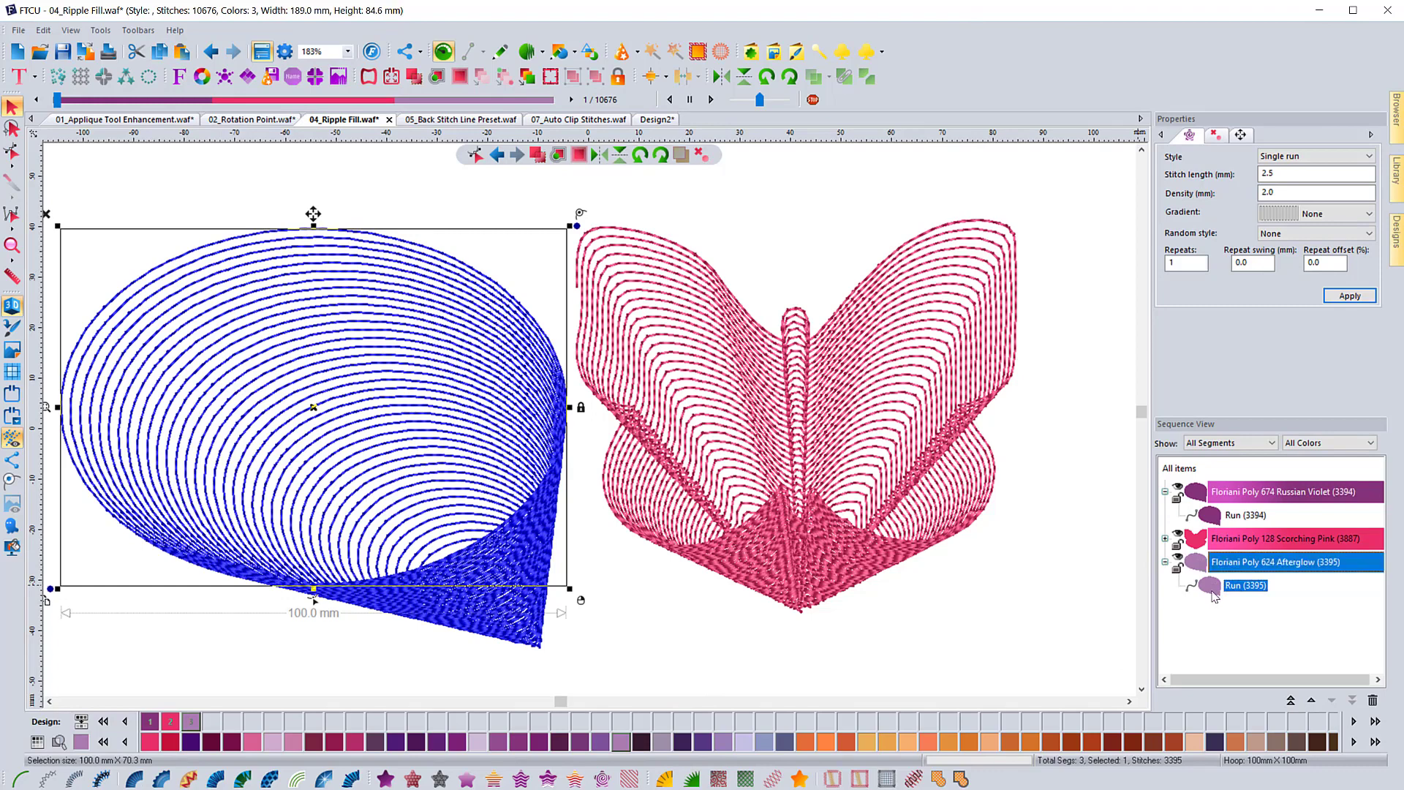
Set the ripple density of the ellipse's light purple copy to 4 mm
double_click(1267, 192)
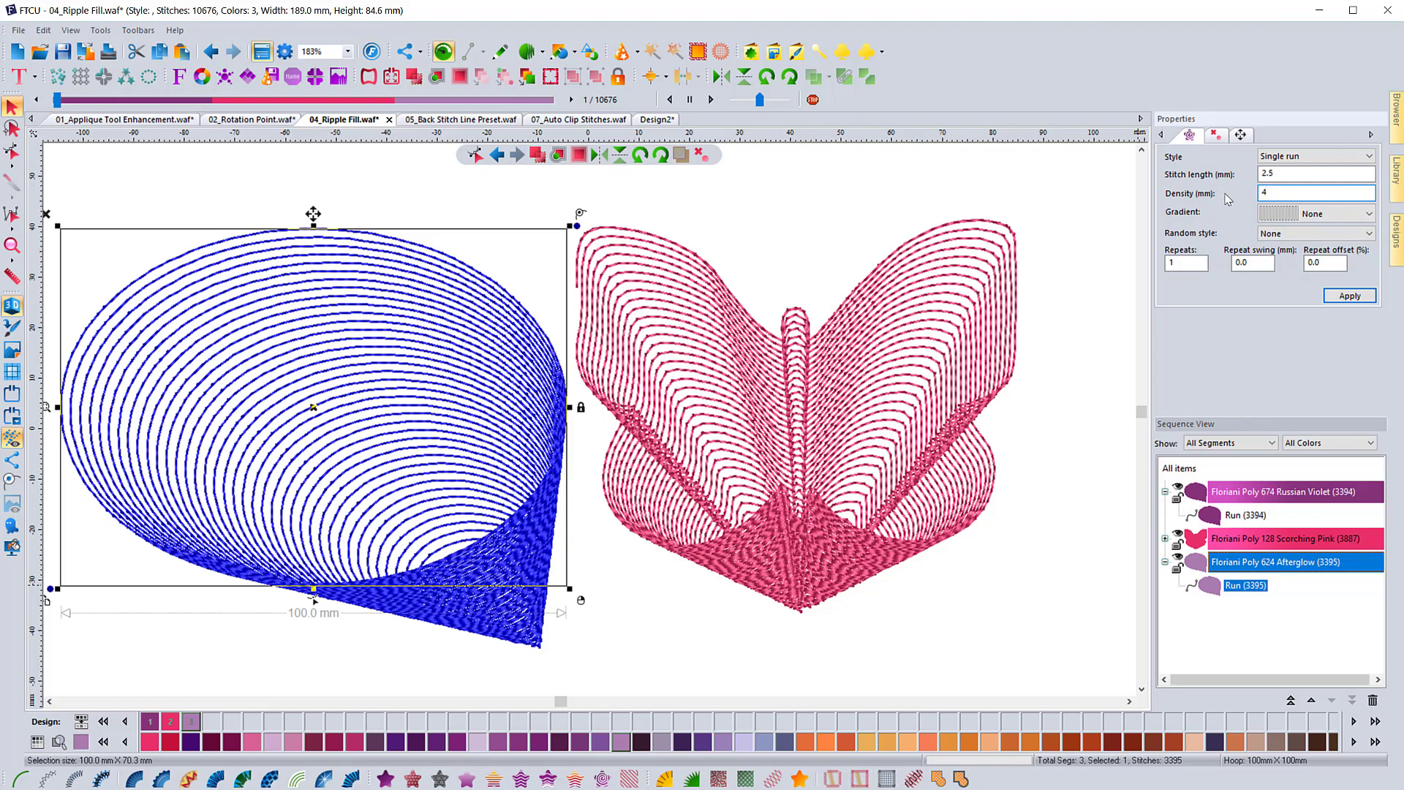
click(1358, 295)
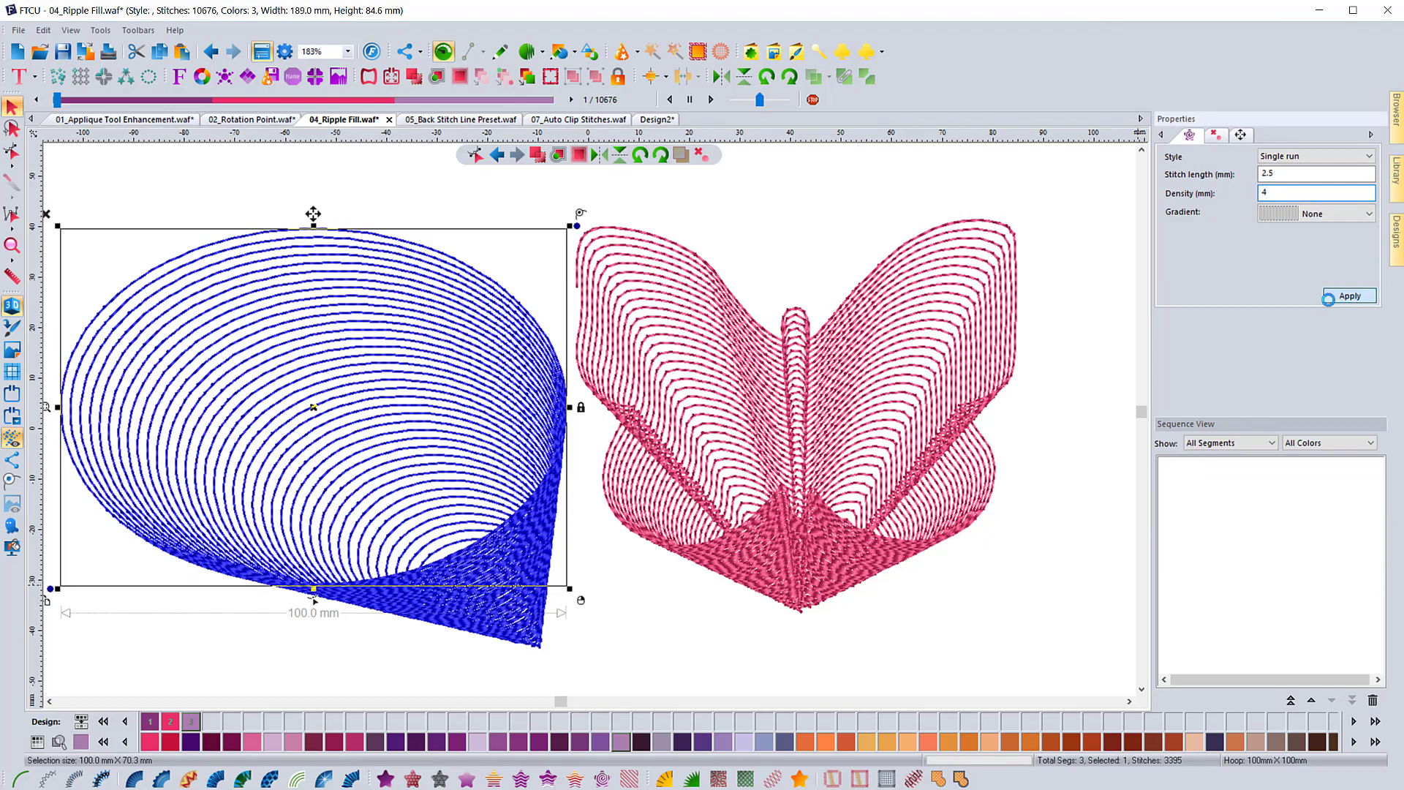
click(398, 184)
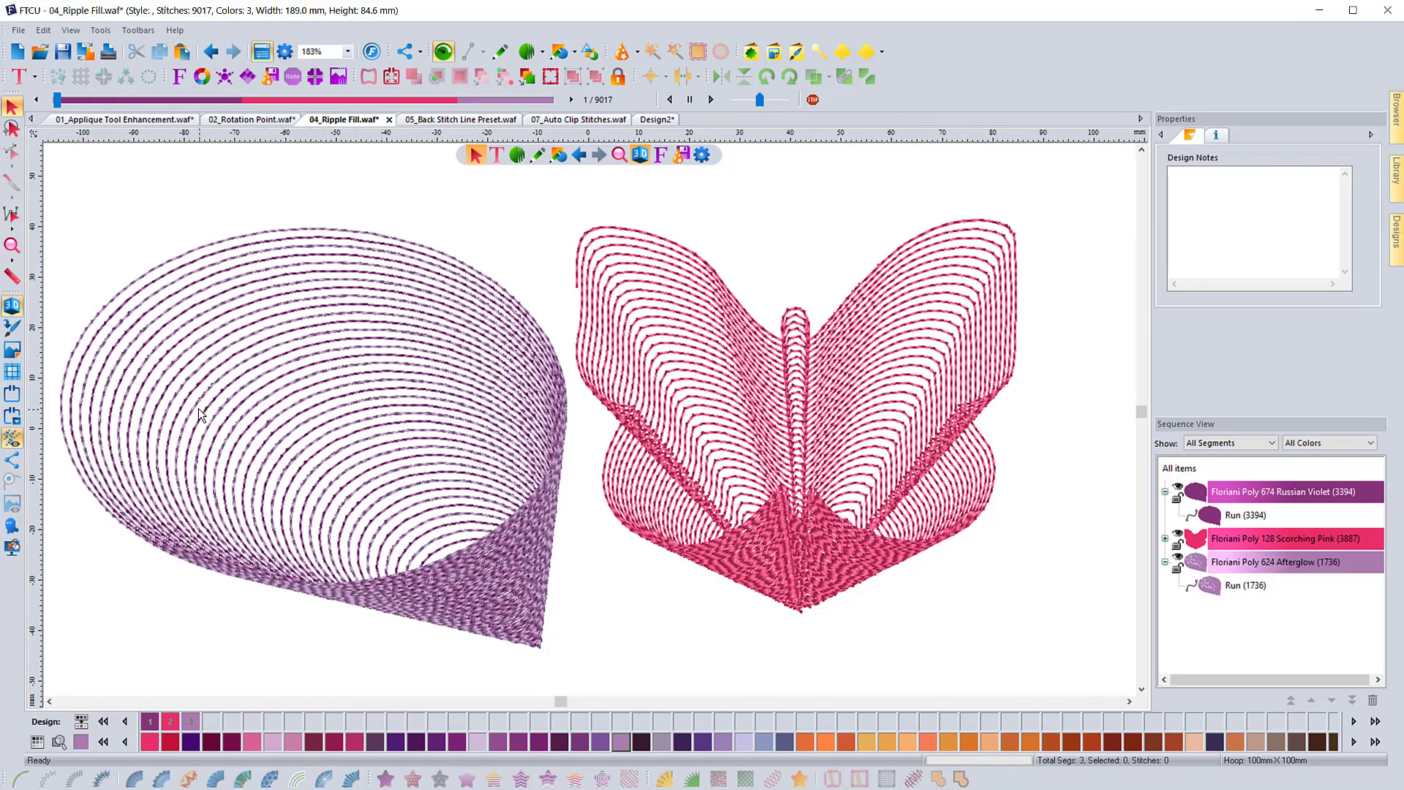
Reselect the Afterglow copy of the ellipse and set its ripple density to 3.5 mm
click(1214, 519)
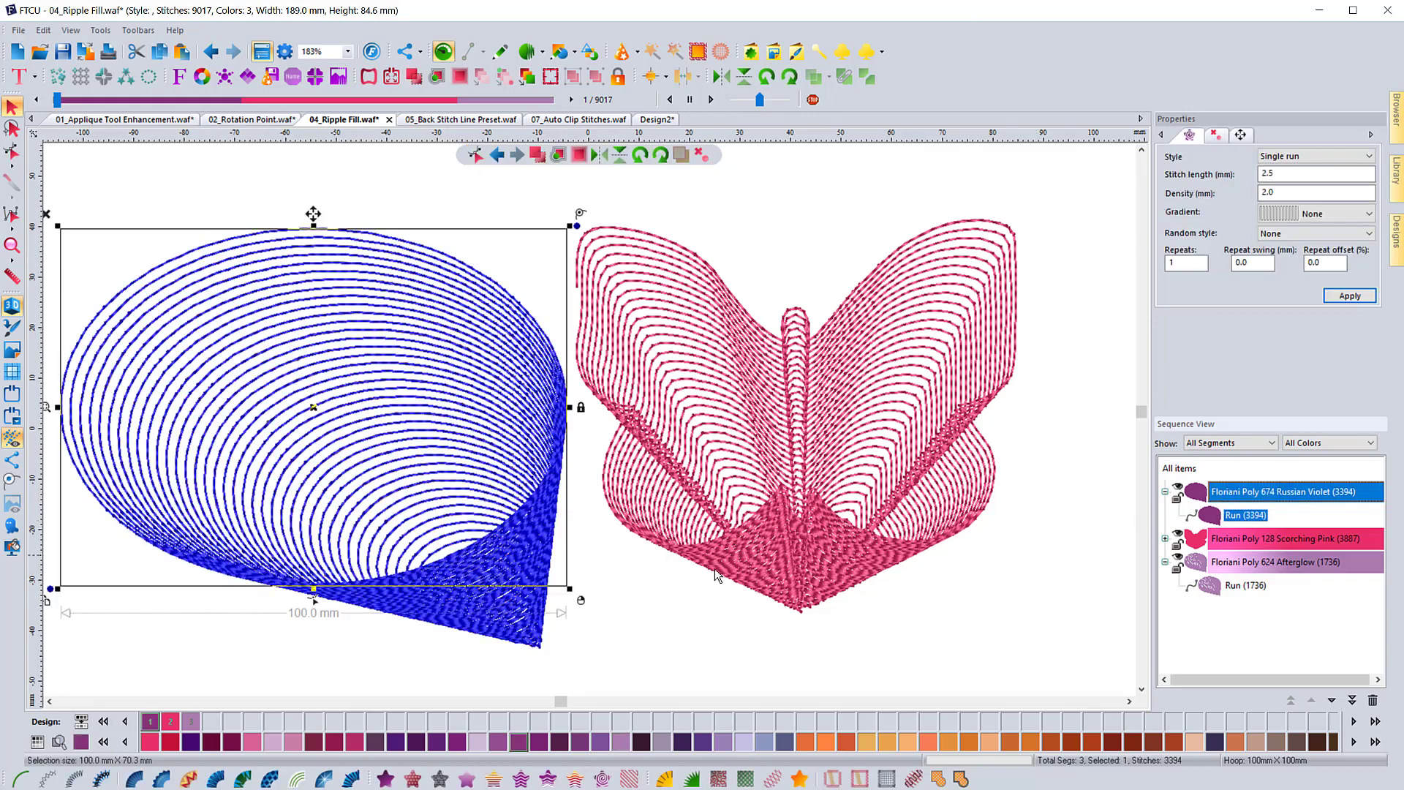
click(1244, 585)
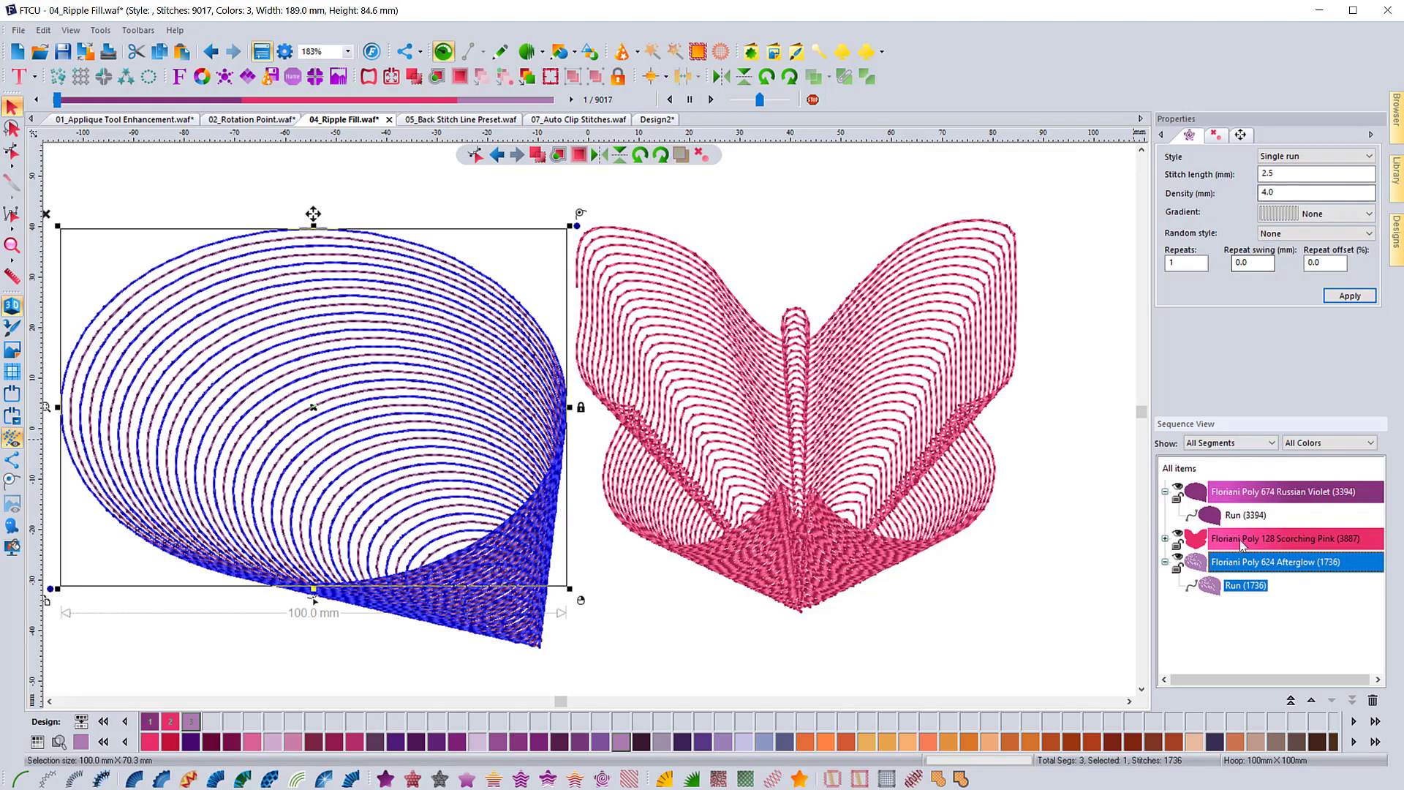
double_click(1273, 192)
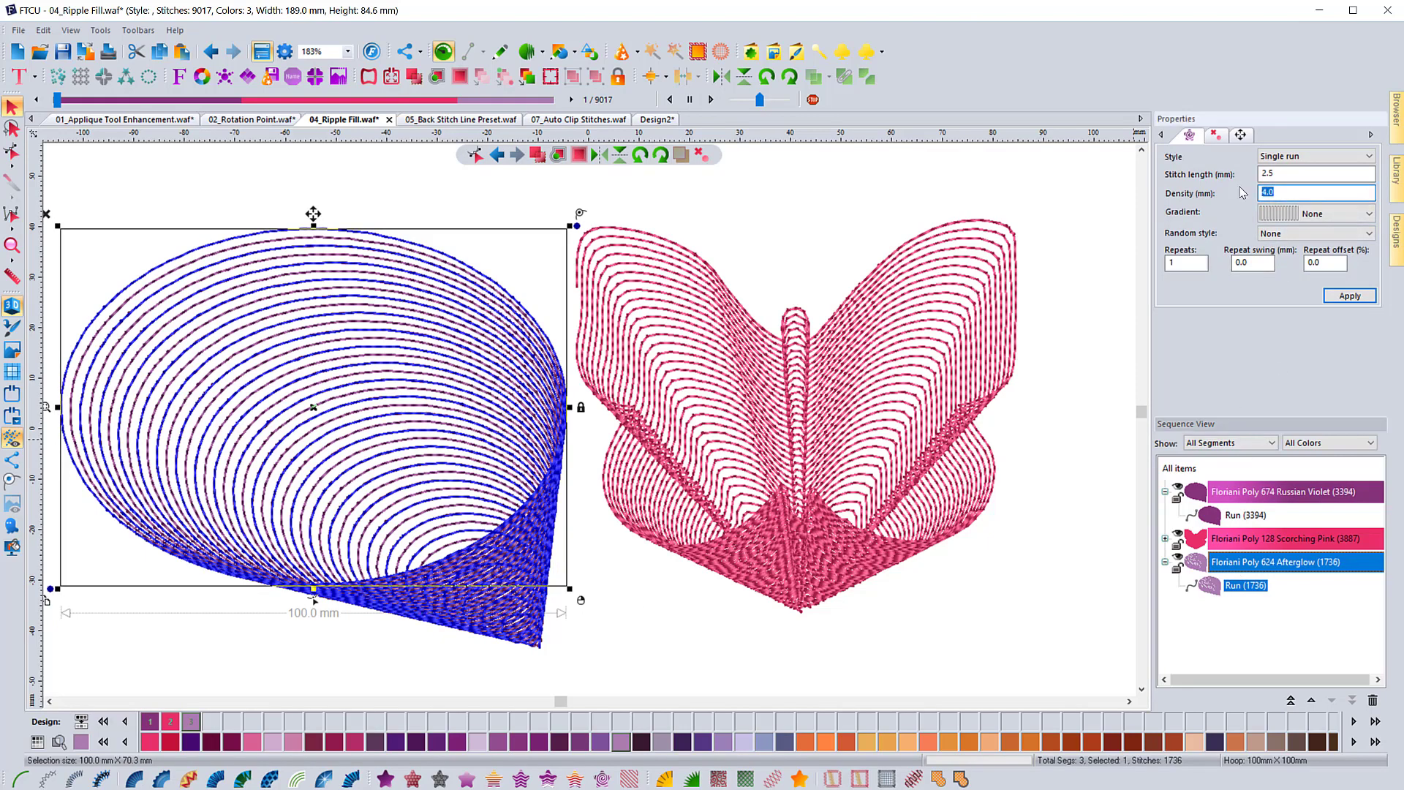
text(3.5)
click(1351, 295)
click(441, 211)
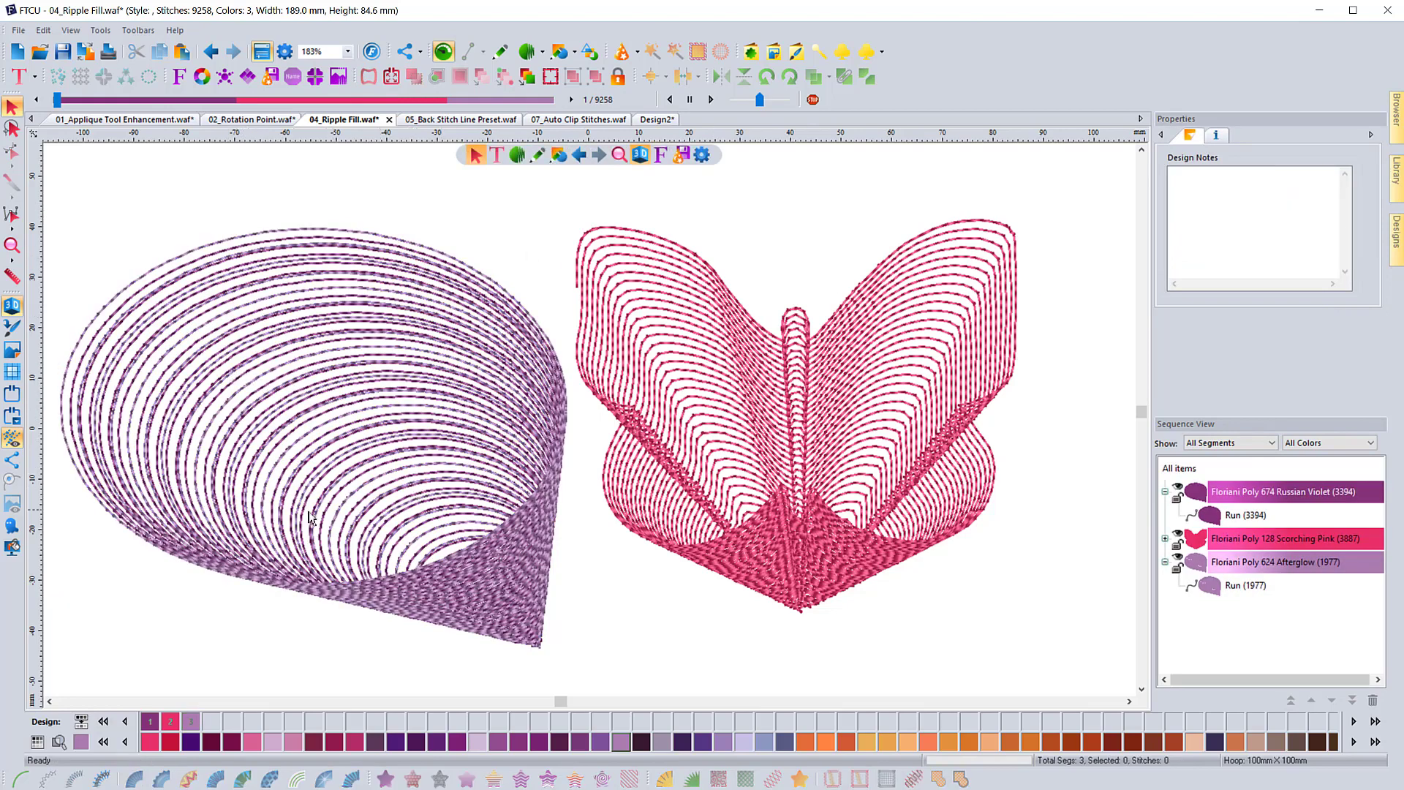
Examine how the two overlapping ripple layers of the ellipse interact, close up and as a whole, and compare their density settings
scroll(333, 487, up, 1)
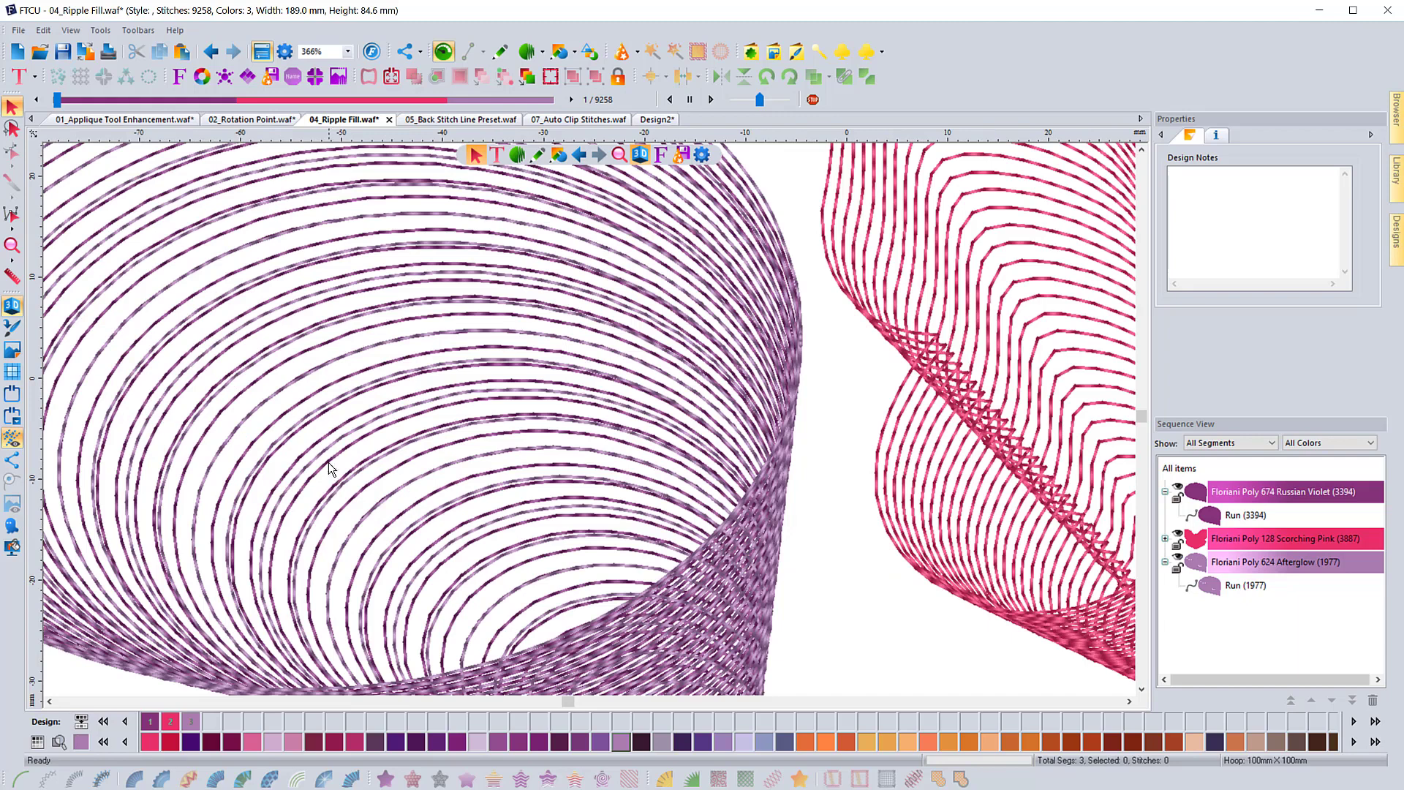
scroll(234, 433, down, 2)
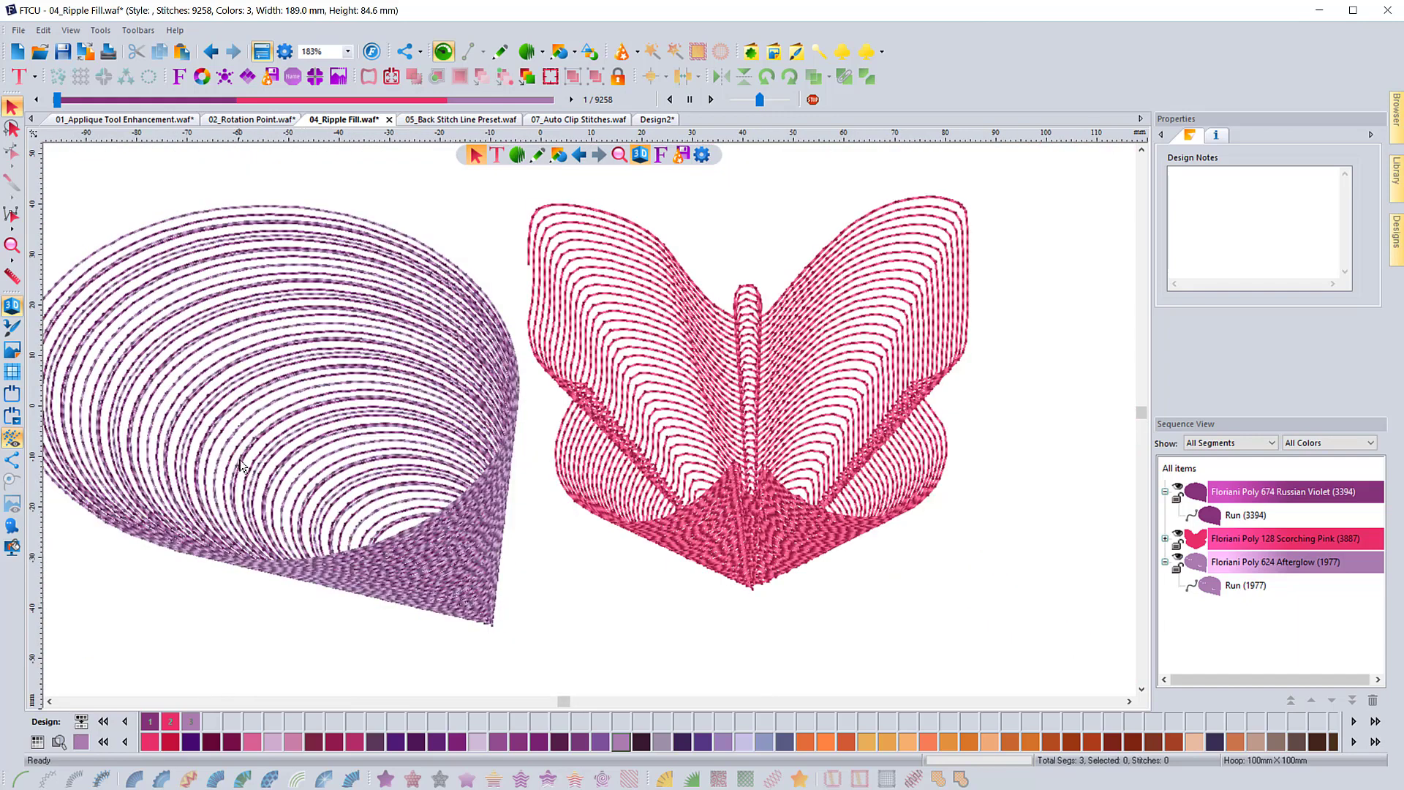
scroll(244, 471, up, 1)
scroll(243, 472, down, 1)
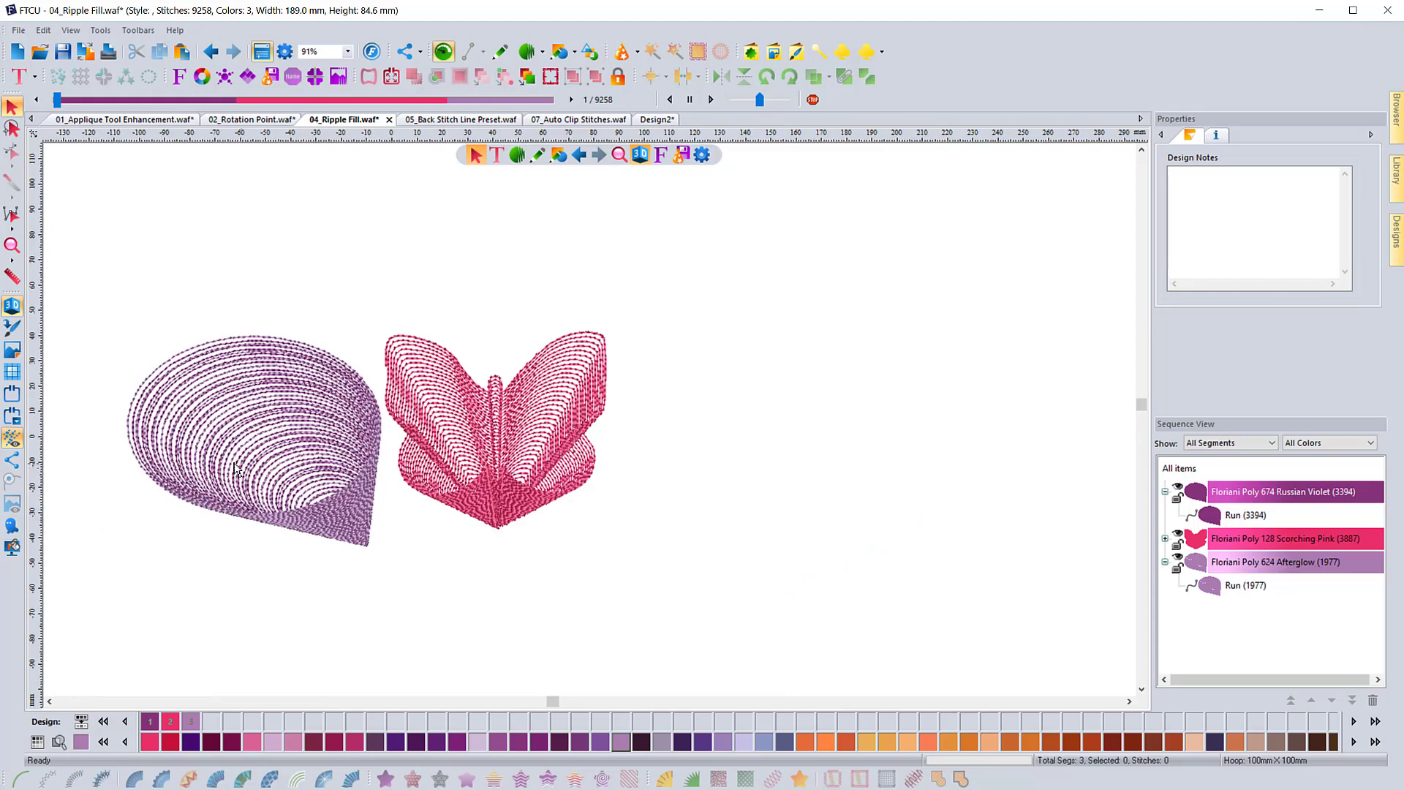
click(12, 245)
drag(95, 307, 667, 614)
click(11, 108)
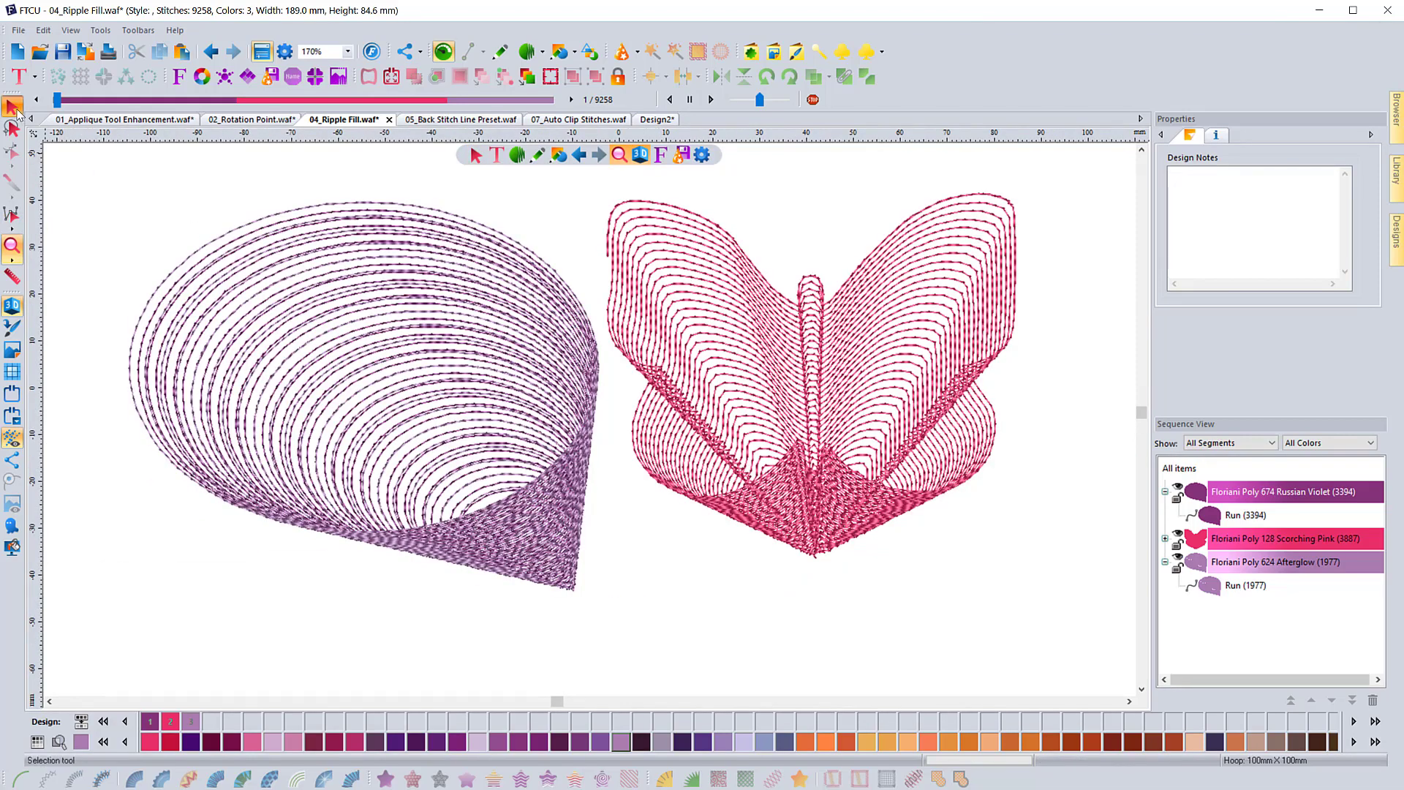
click(305, 298)
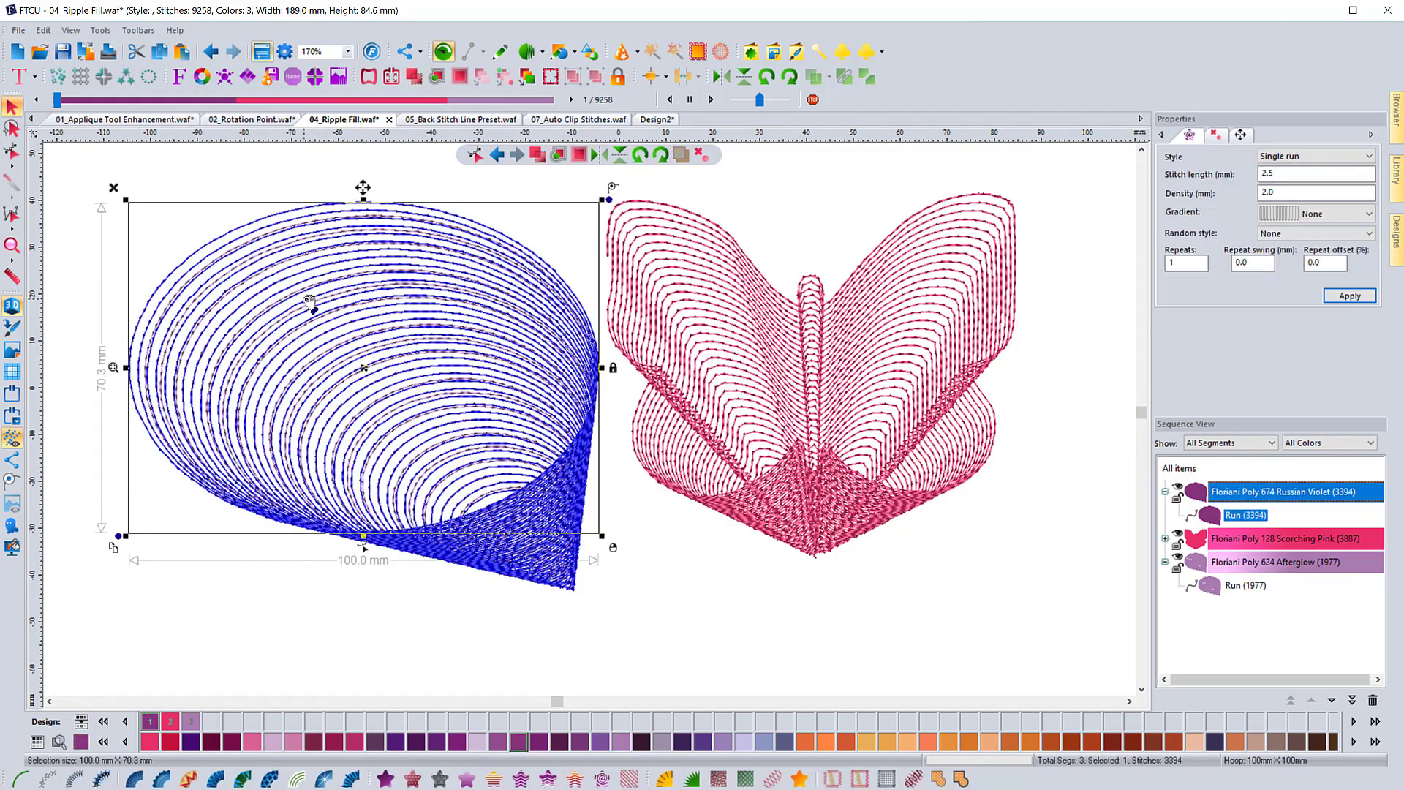
click(477, 631)
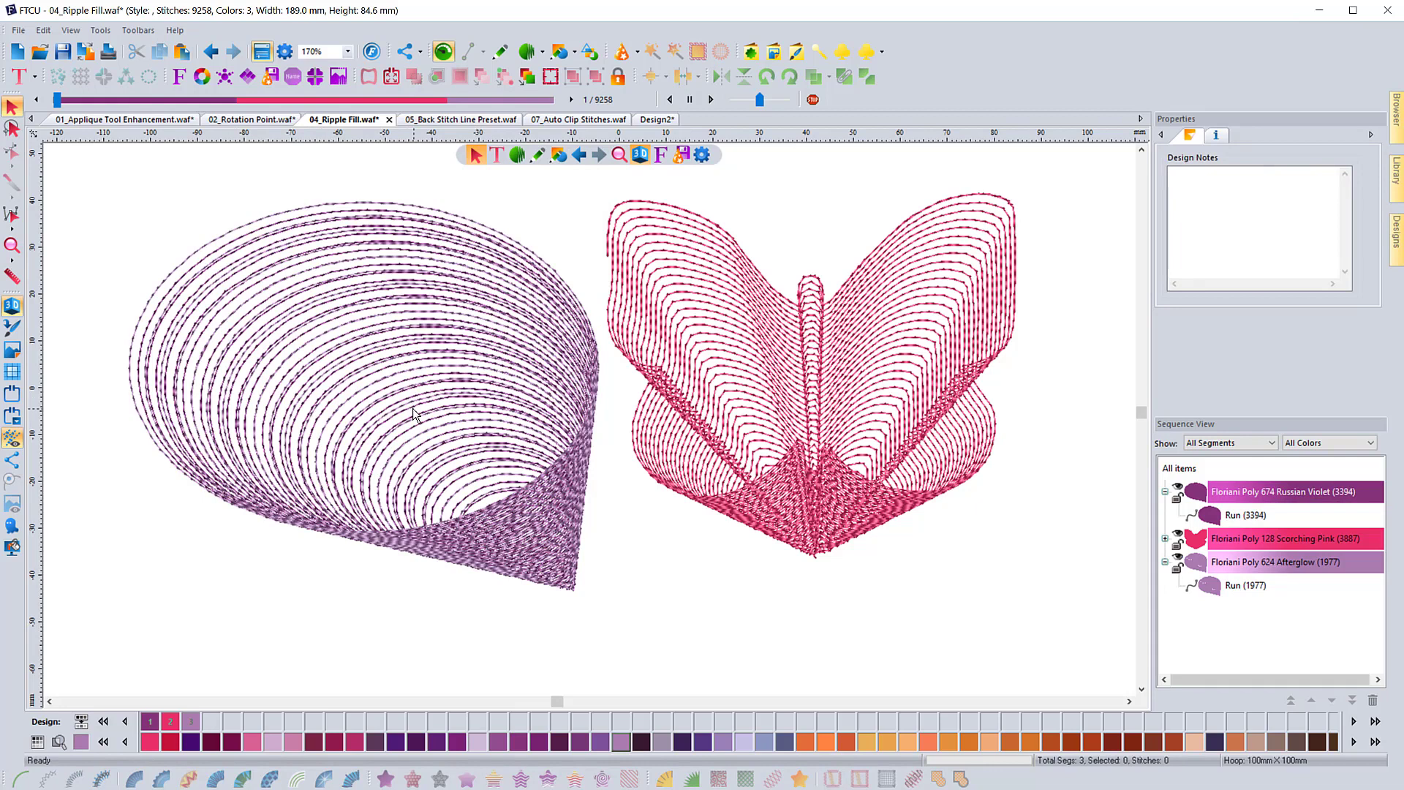
click(539, 577)
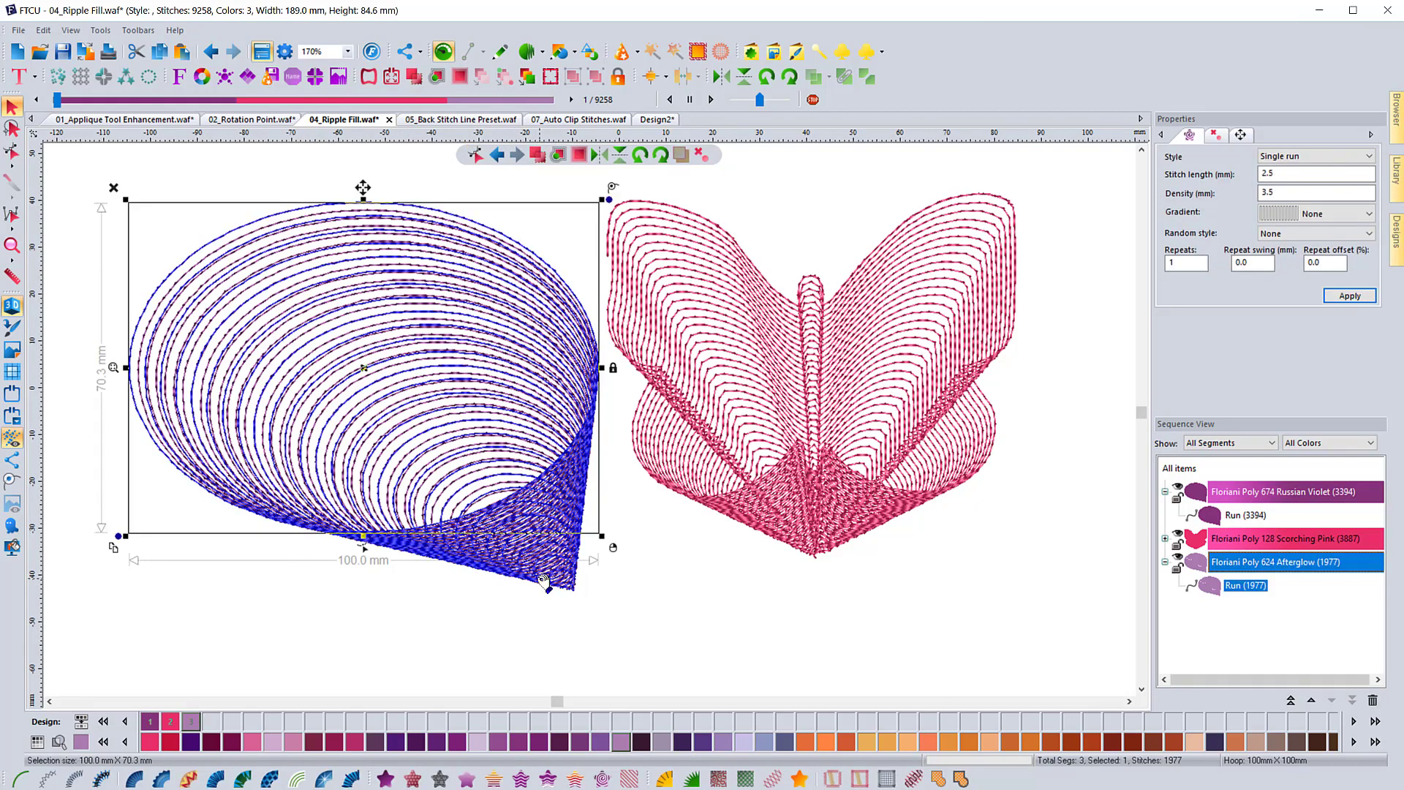
click(455, 627)
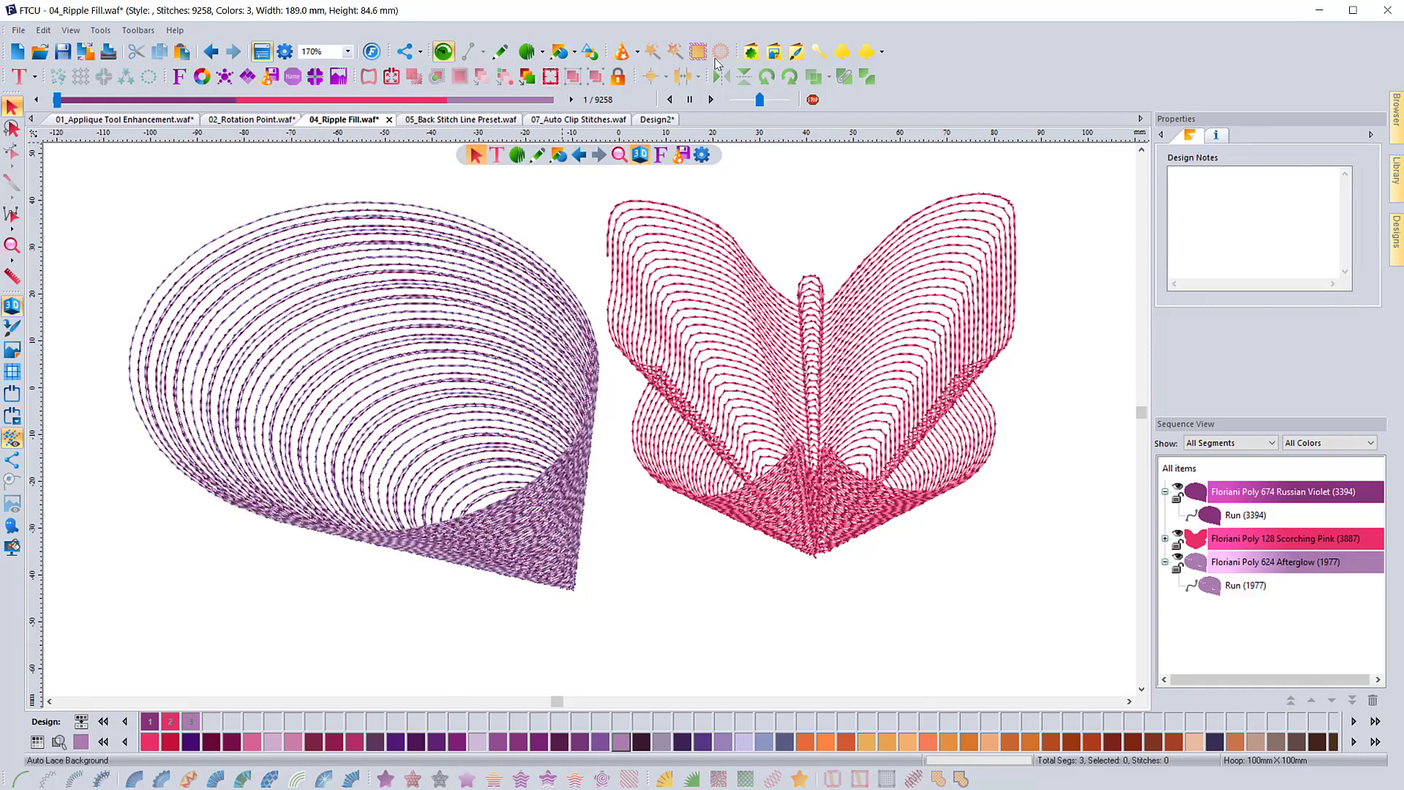
Insert the Bone shape from the Custom Shapes folder of the shape library
click(750, 53)
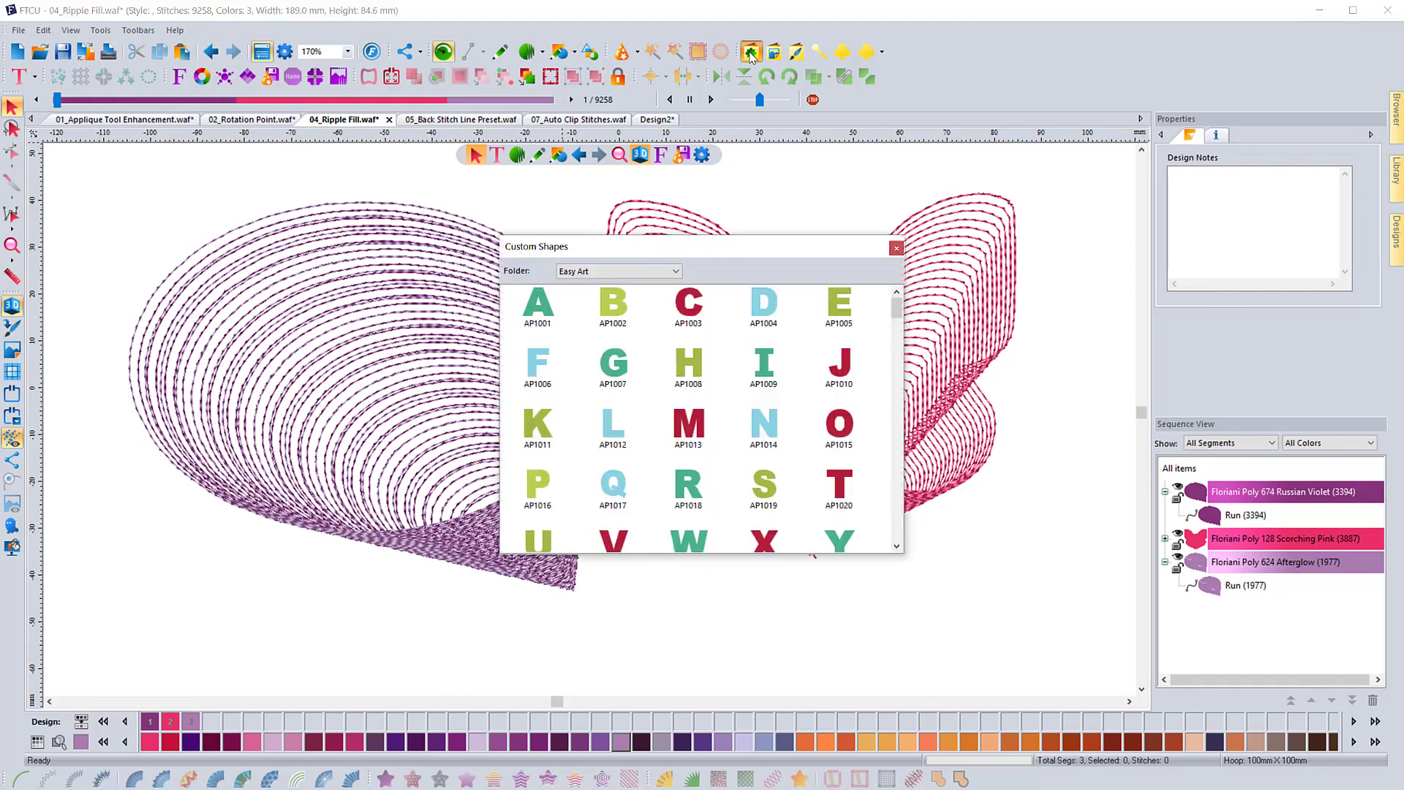
click(629, 272)
click(602, 287)
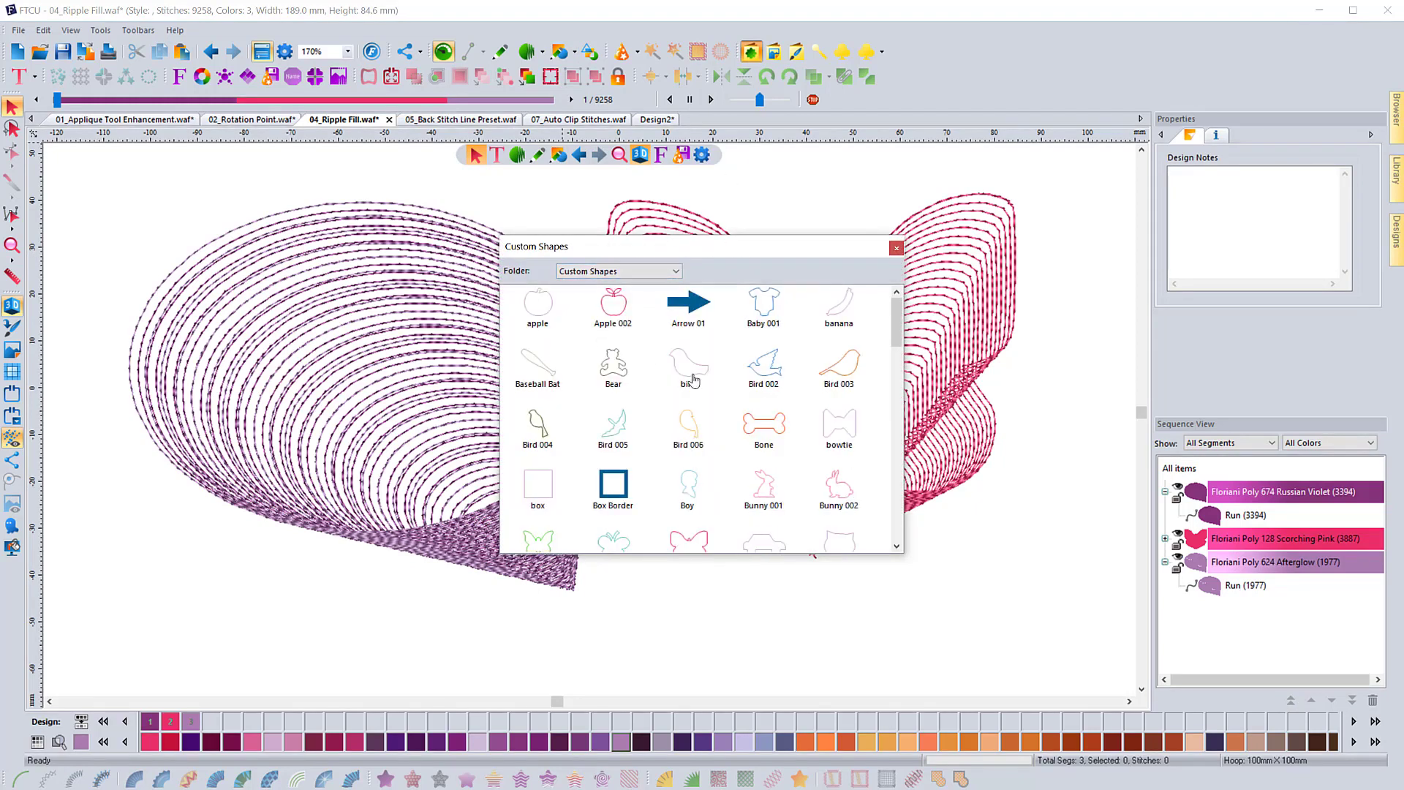
double_click(776, 425)
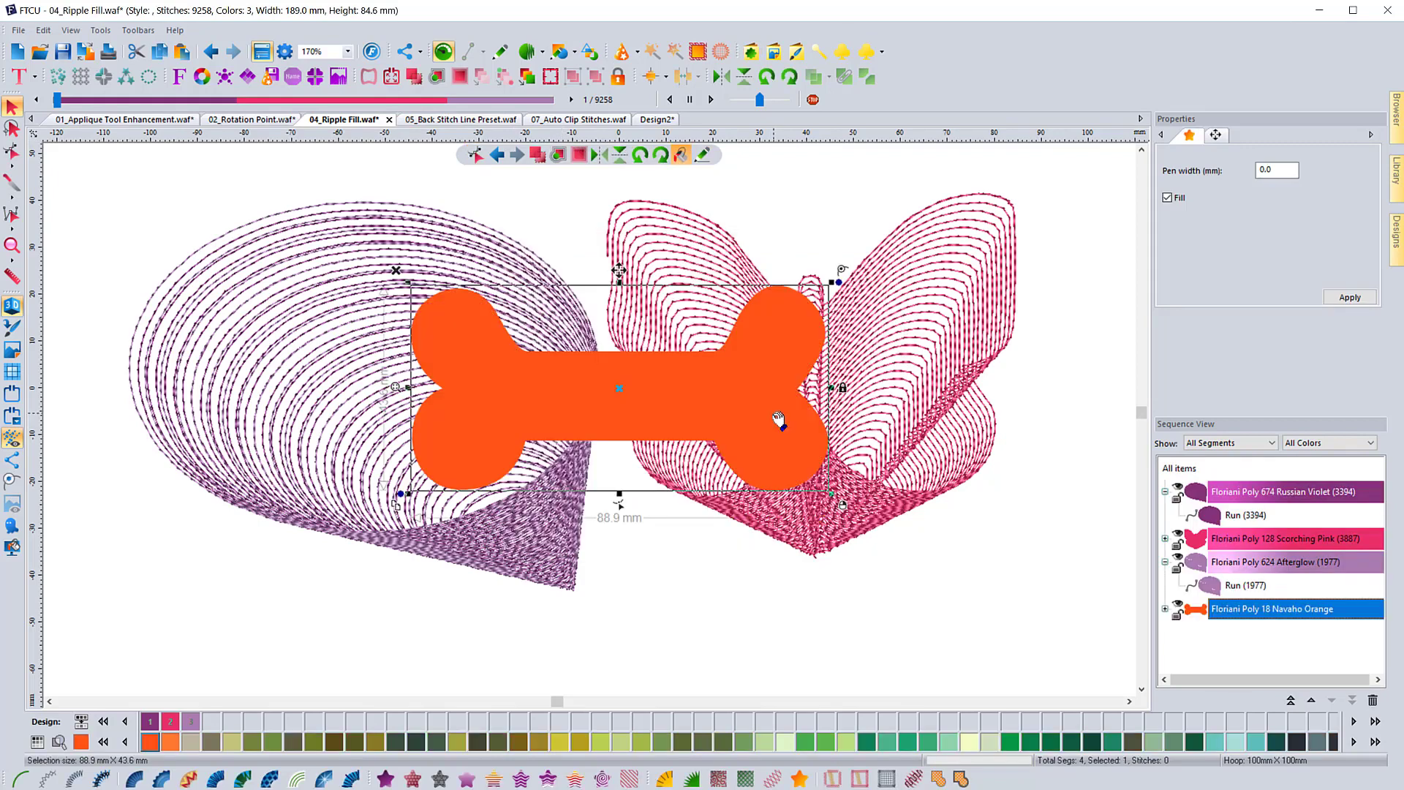
Apply the ripple fill to the bone and try its centre point inside the right-hand end and back near the middle
click(602, 779)
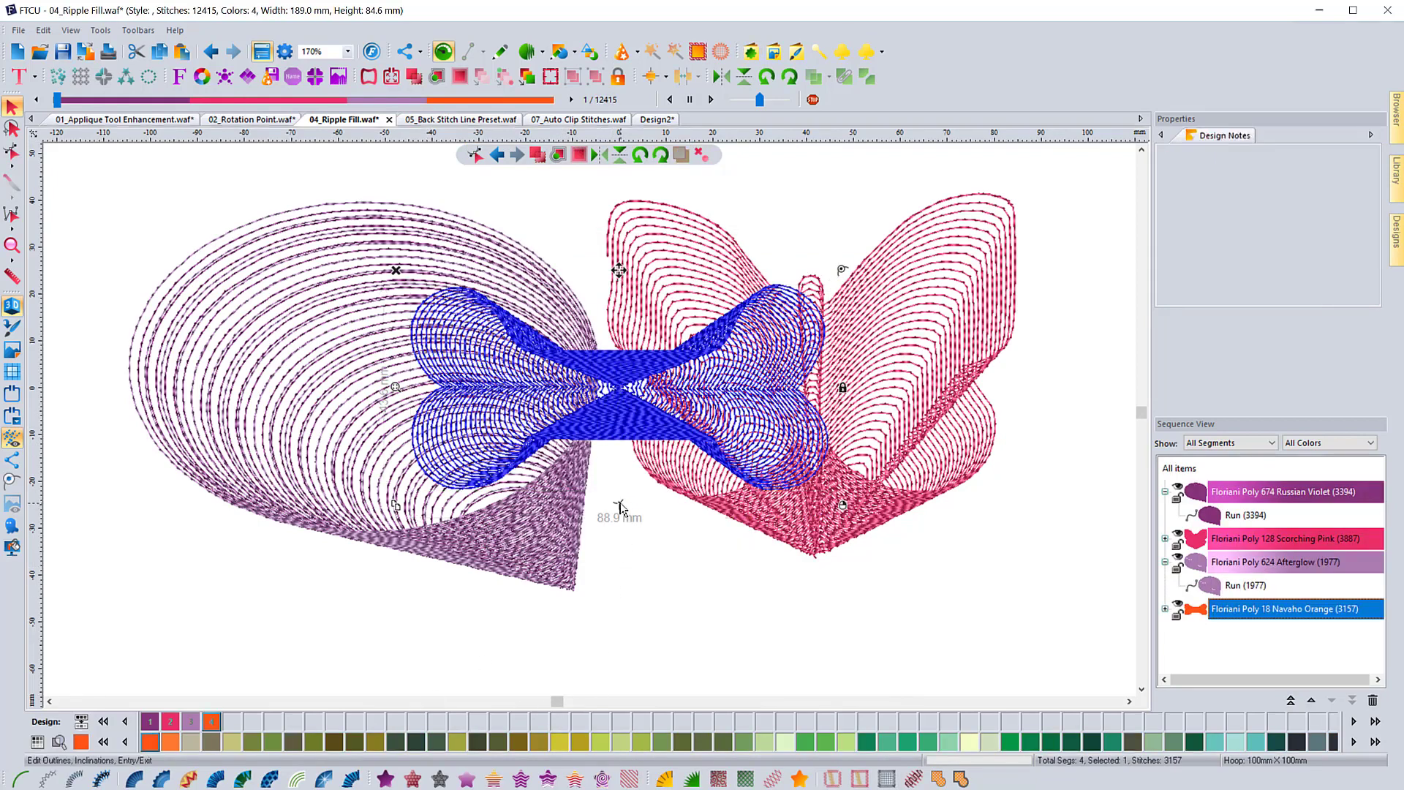
click(620, 504)
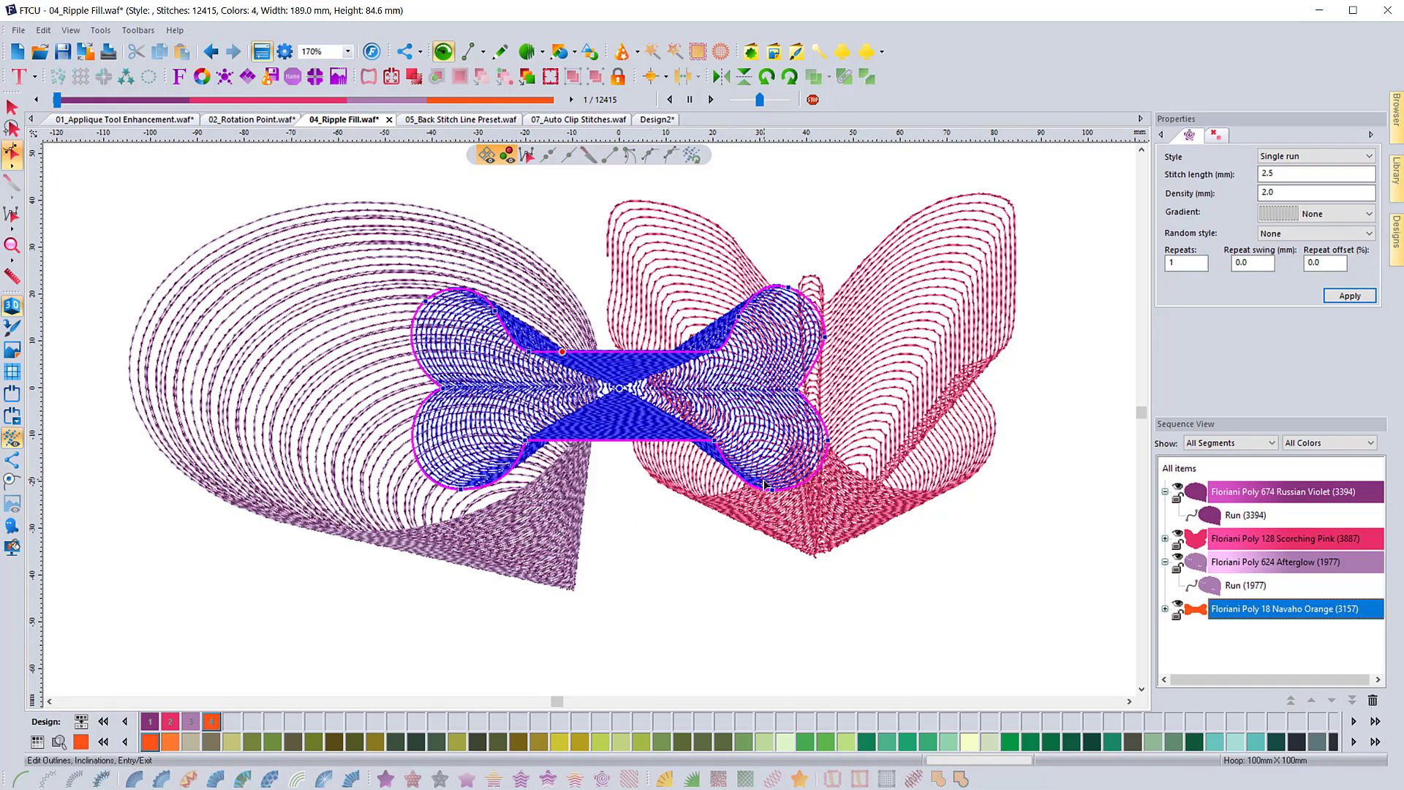
click(621, 389)
click(764, 392)
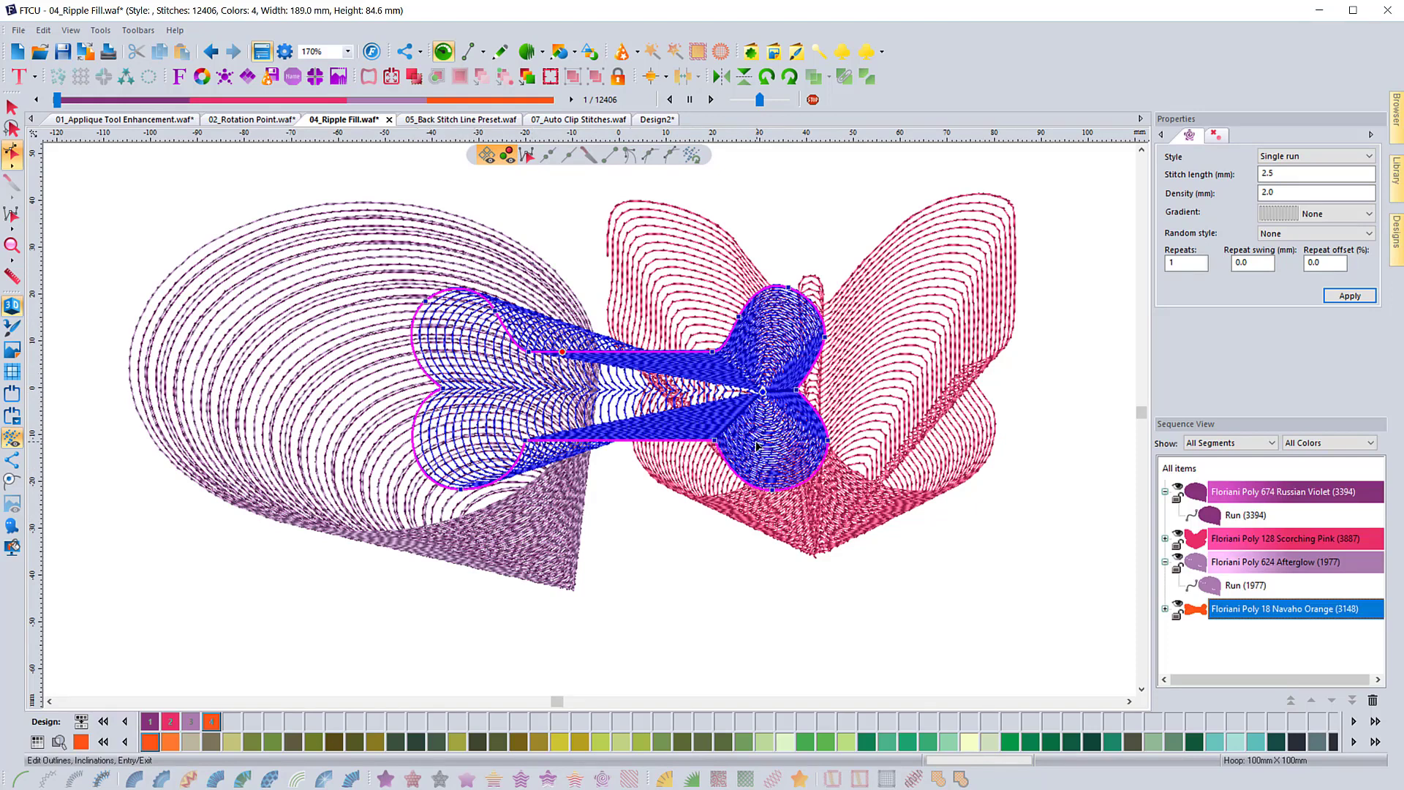
click(763, 392)
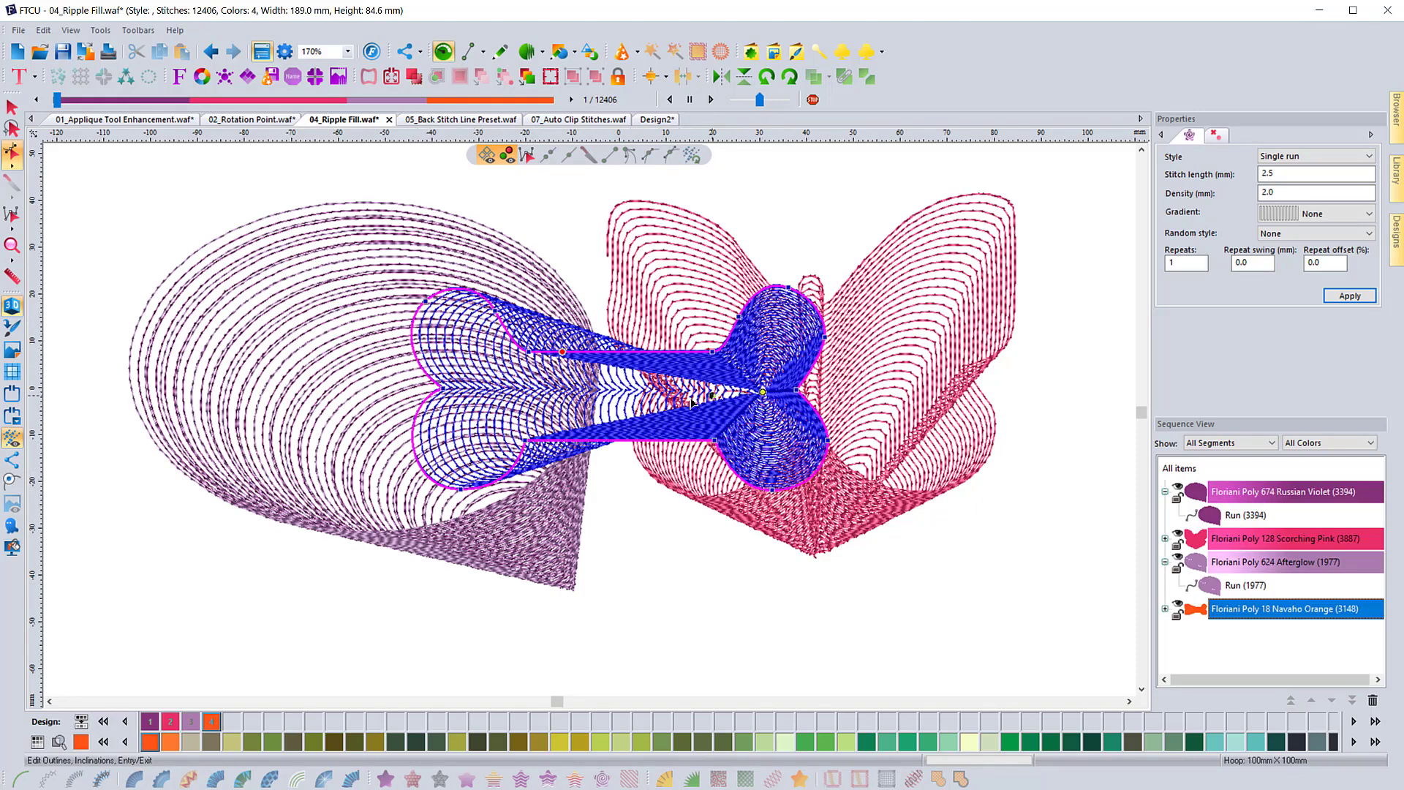
click(631, 392)
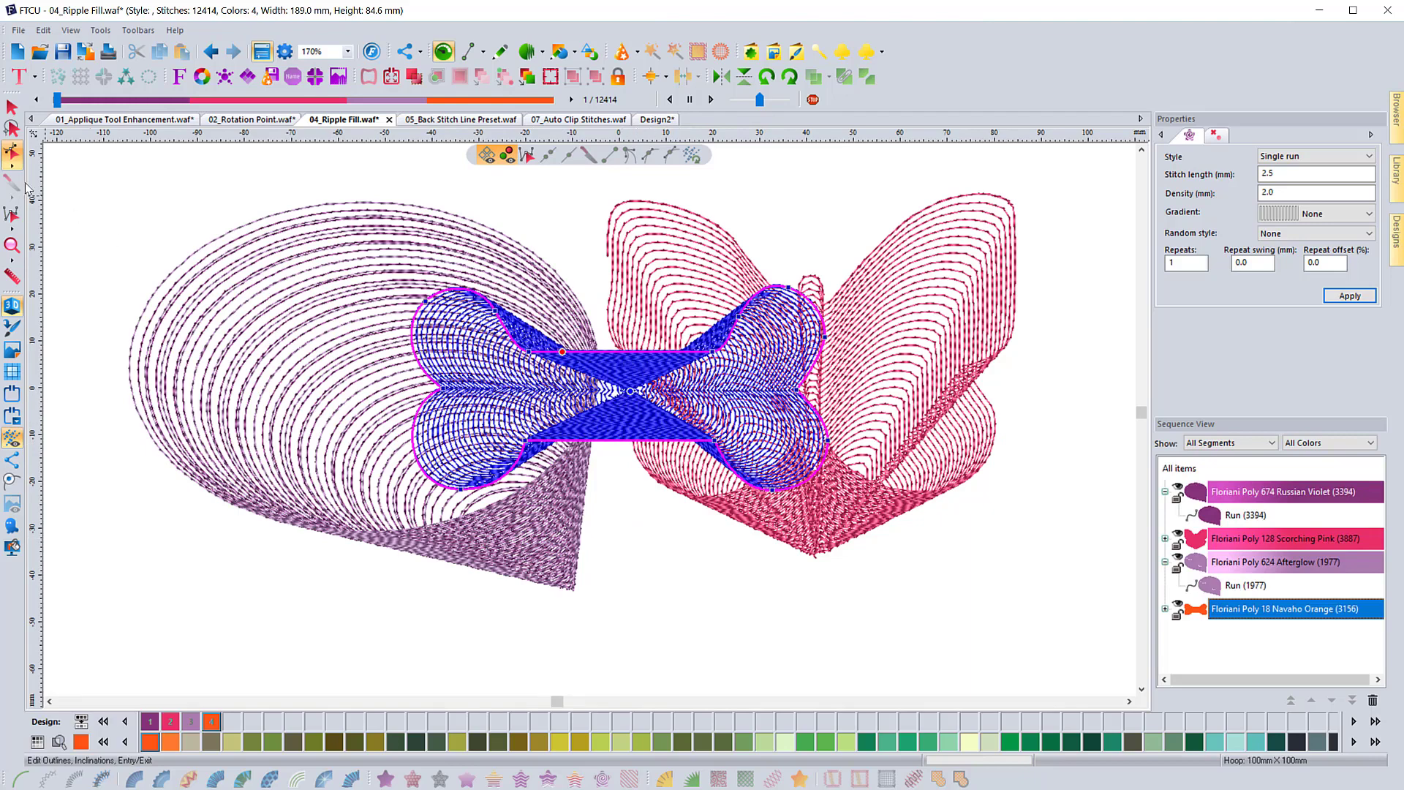
Reselect the whole bone and delete it from the design
click(11, 106)
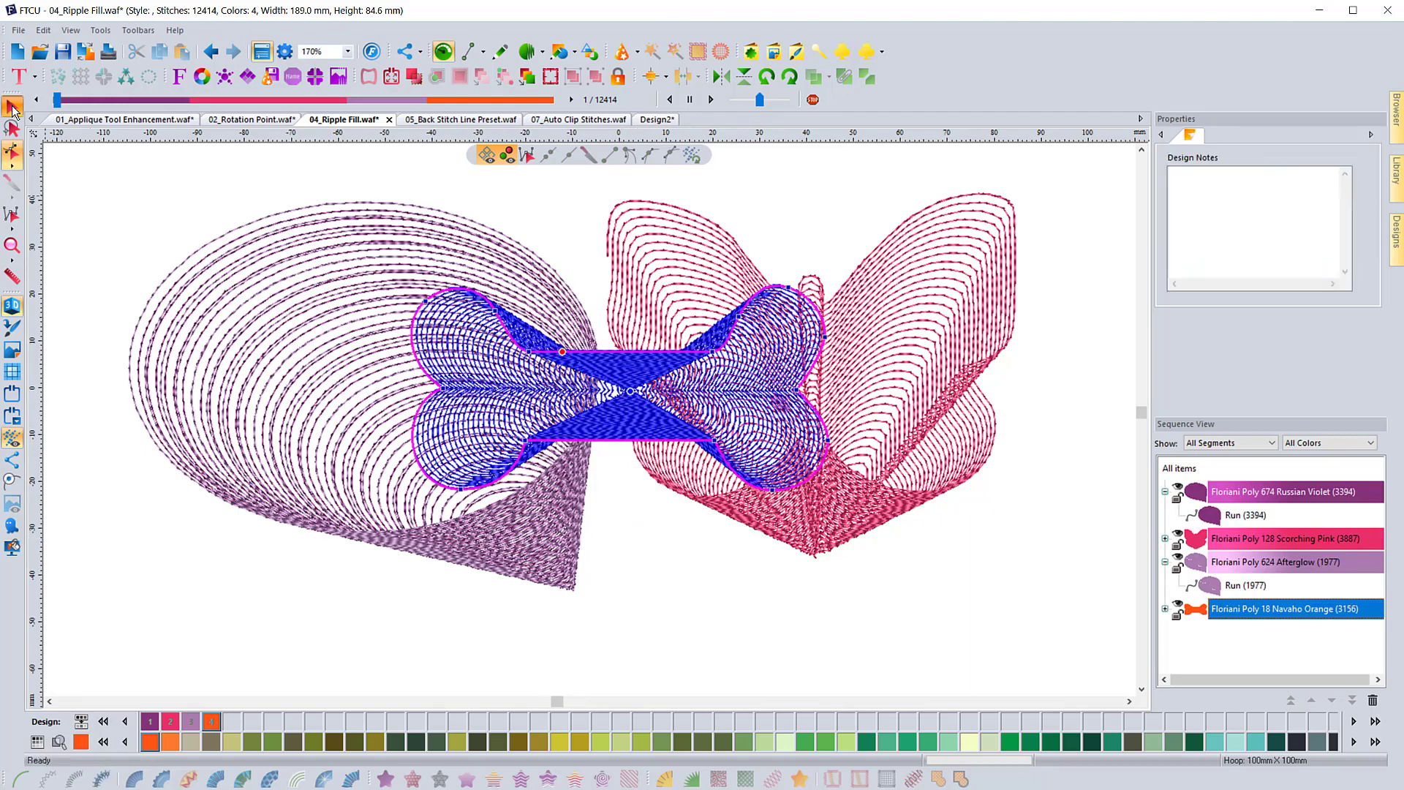
click(397, 271)
click(646, 583)
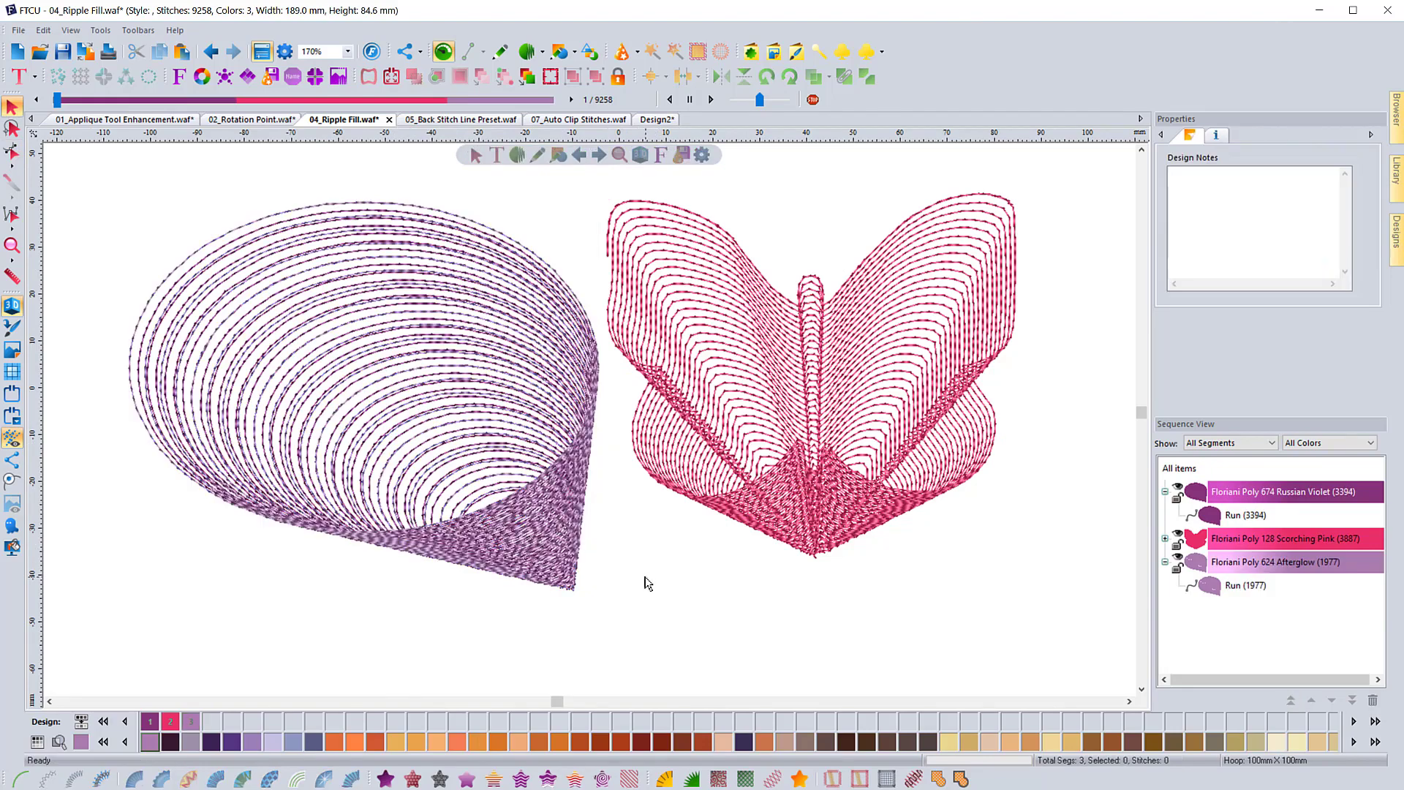
Select both ripple layers of the ellipse and move them about 48 mm left and 38 mm up, clear of the butterfly
scroll(645, 583, down, 2)
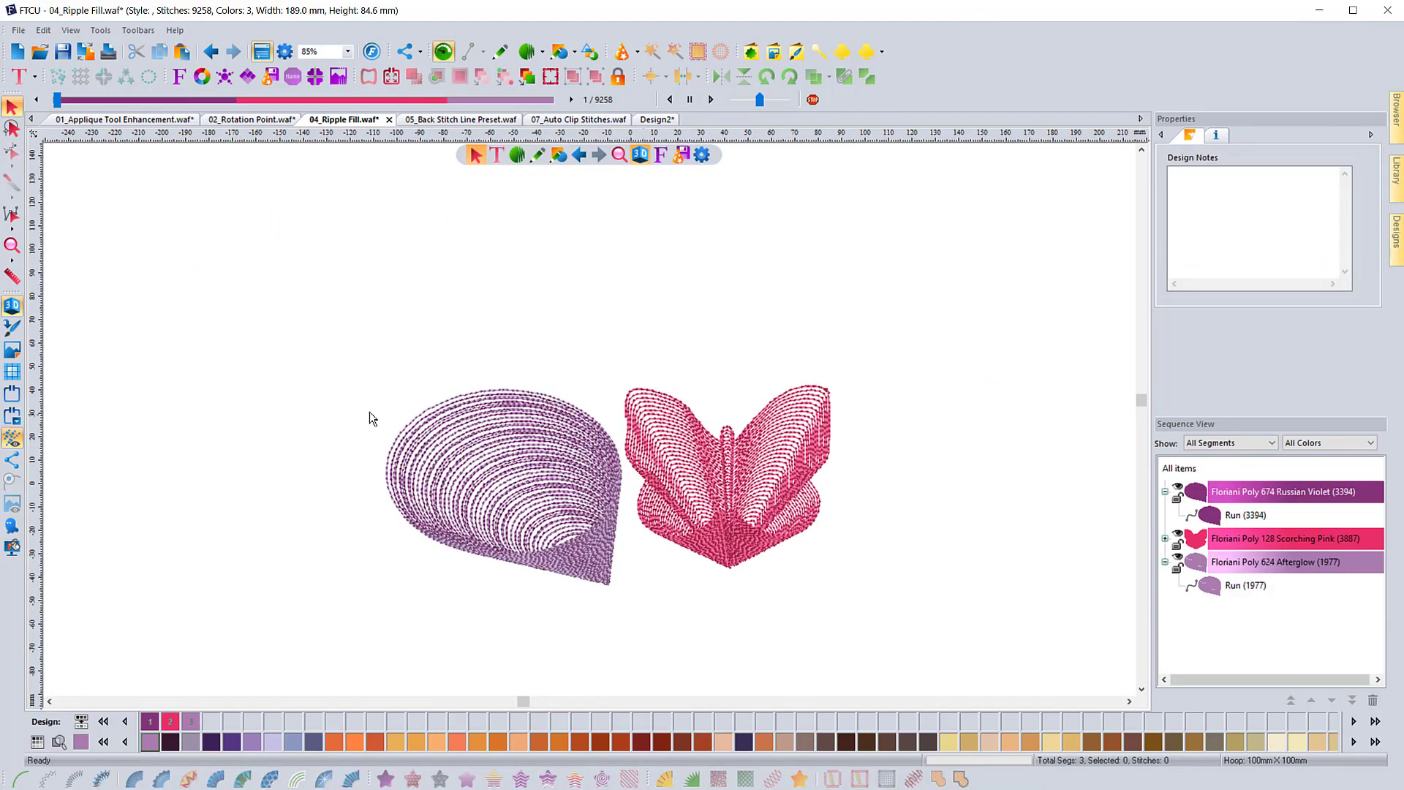
drag(348, 385, 653, 627)
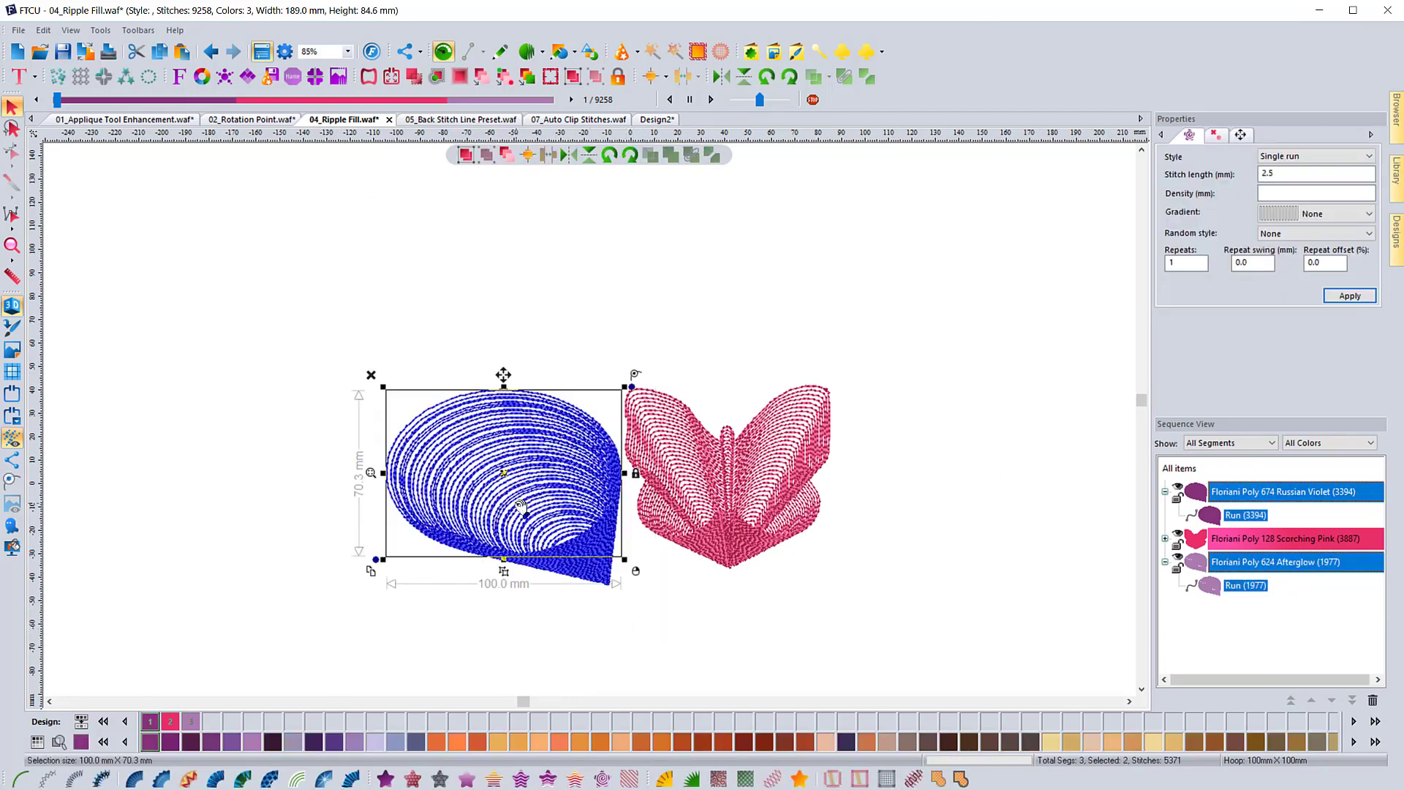
click(501, 471)
drag(500, 472, 389, 384)
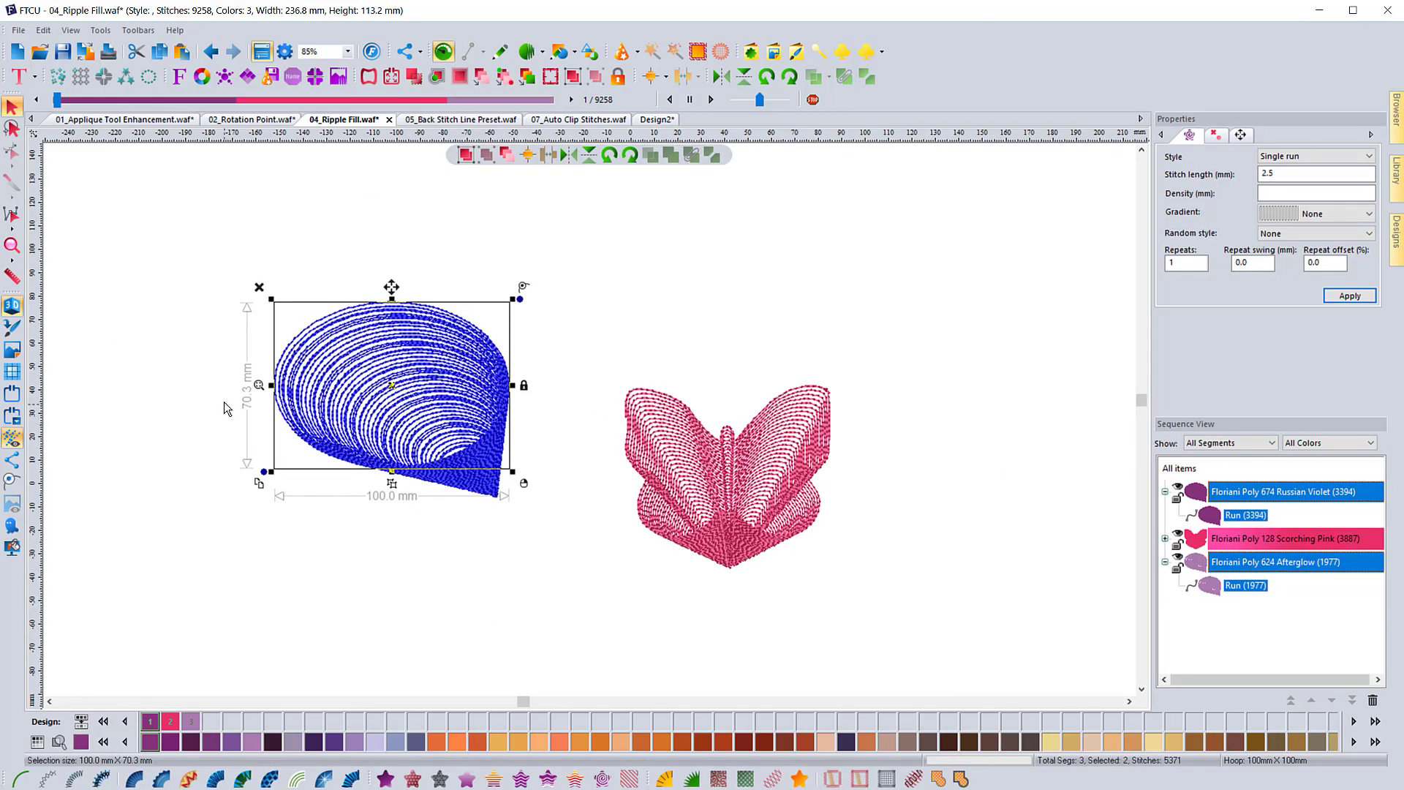
Preview a Corners Repeat of the layered ellipse, and instead arrange six auto-rotated copies around a 100 mm circle at 60° with Circle Template
click(104, 77)
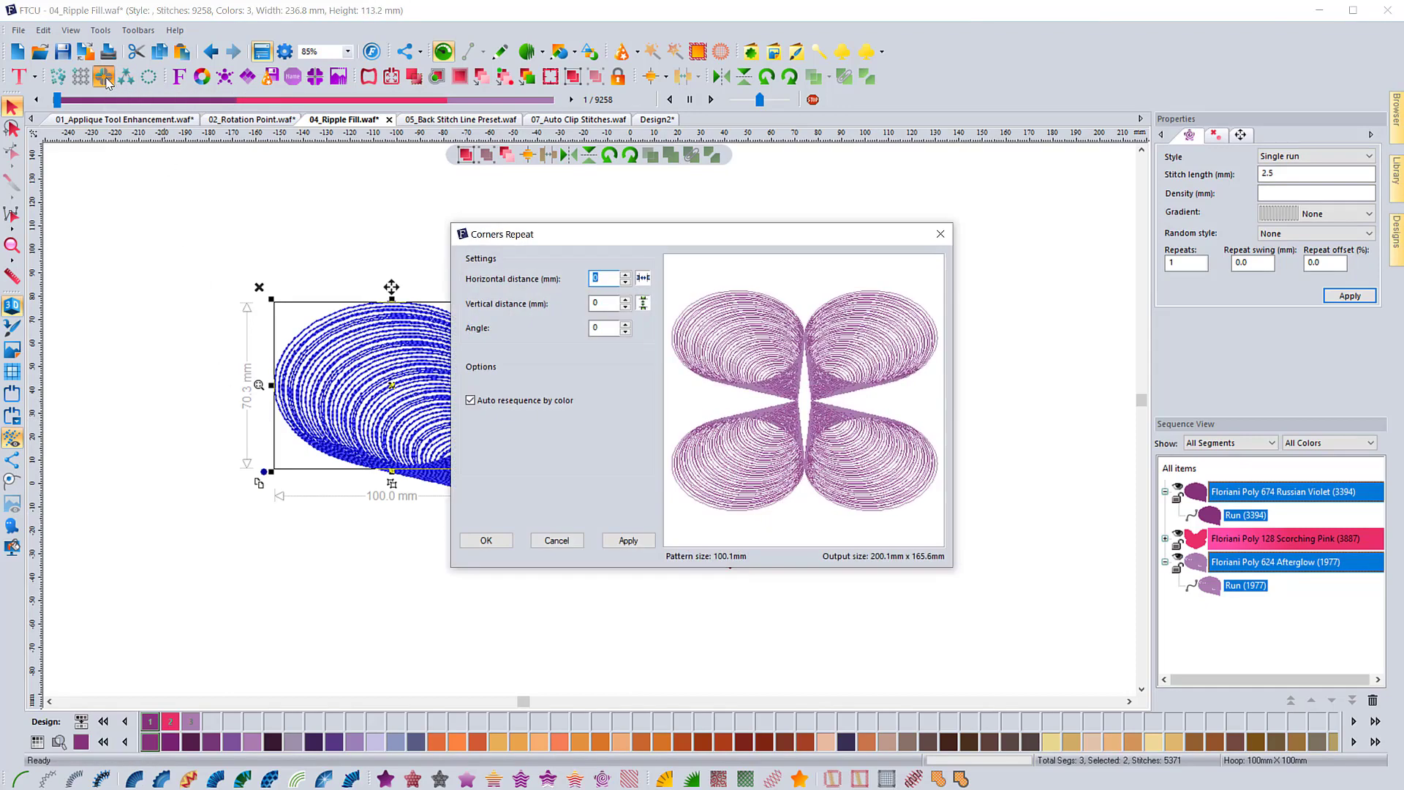
click(940, 234)
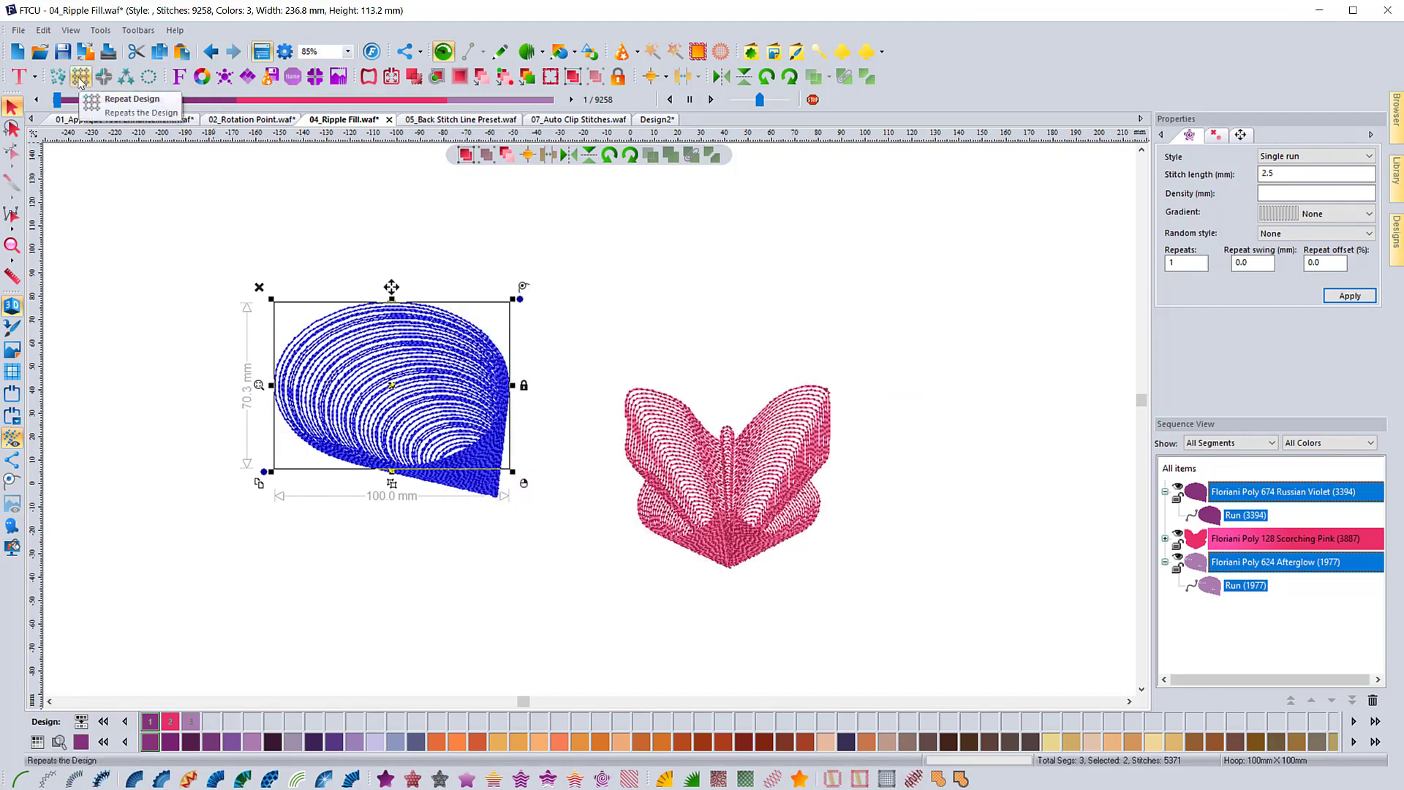
click(148, 77)
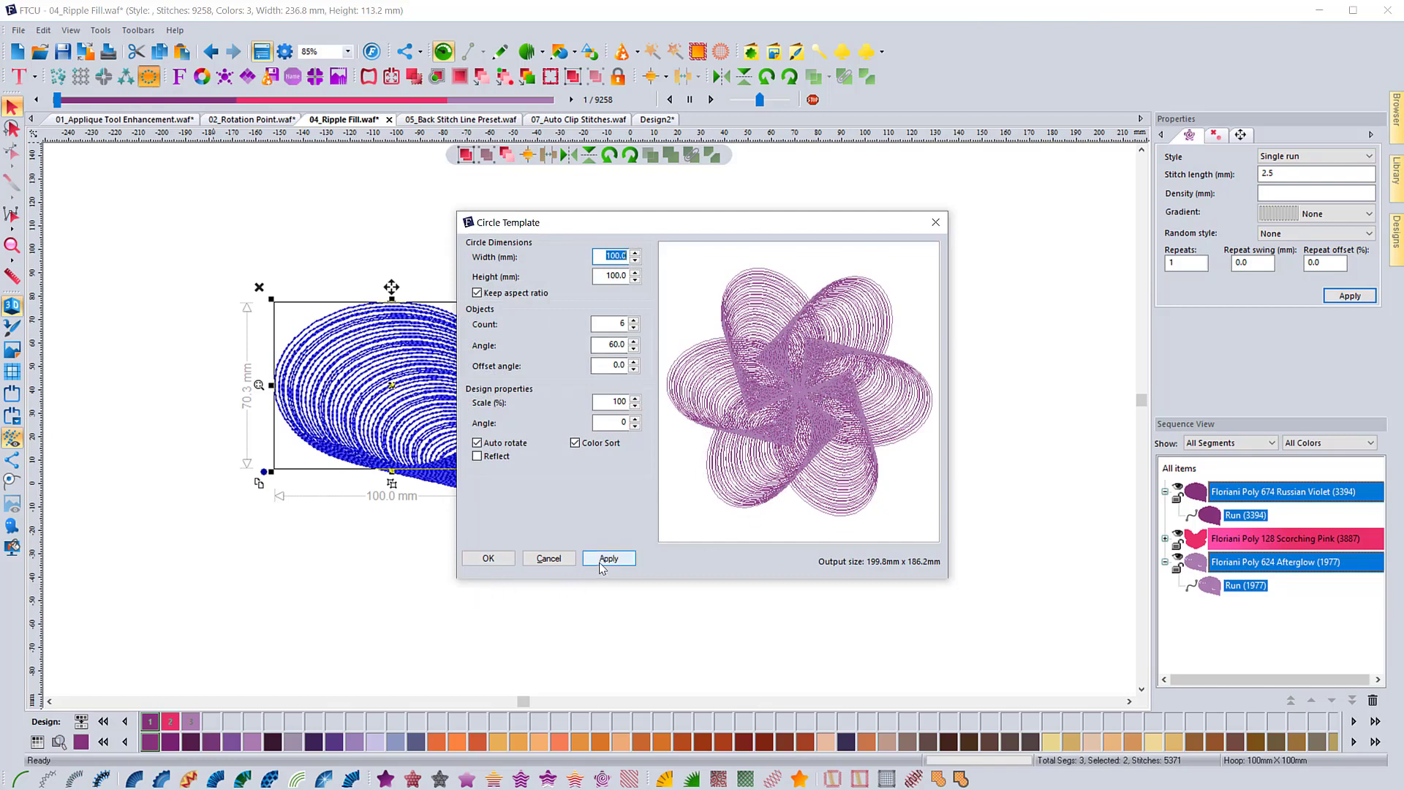
click(490, 562)
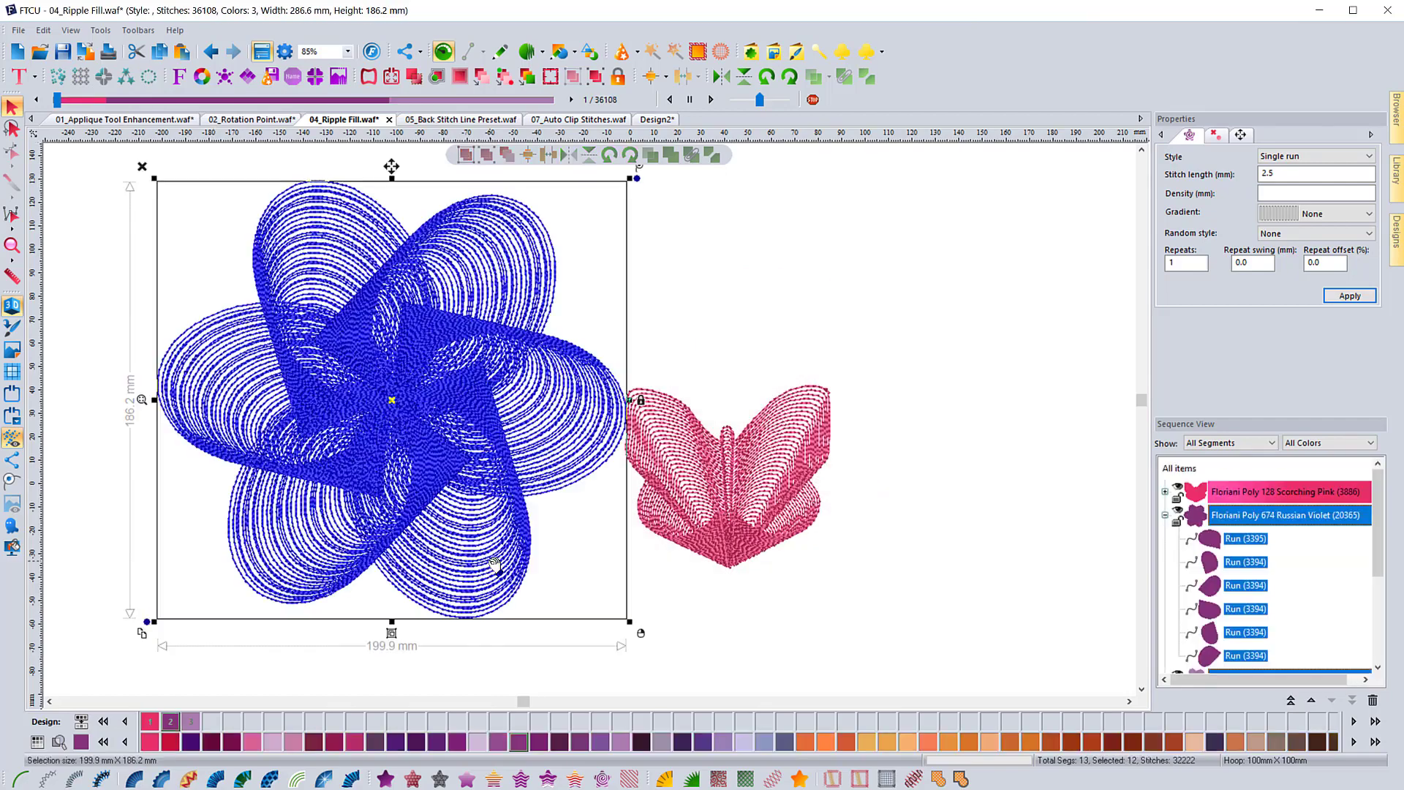
click(658, 585)
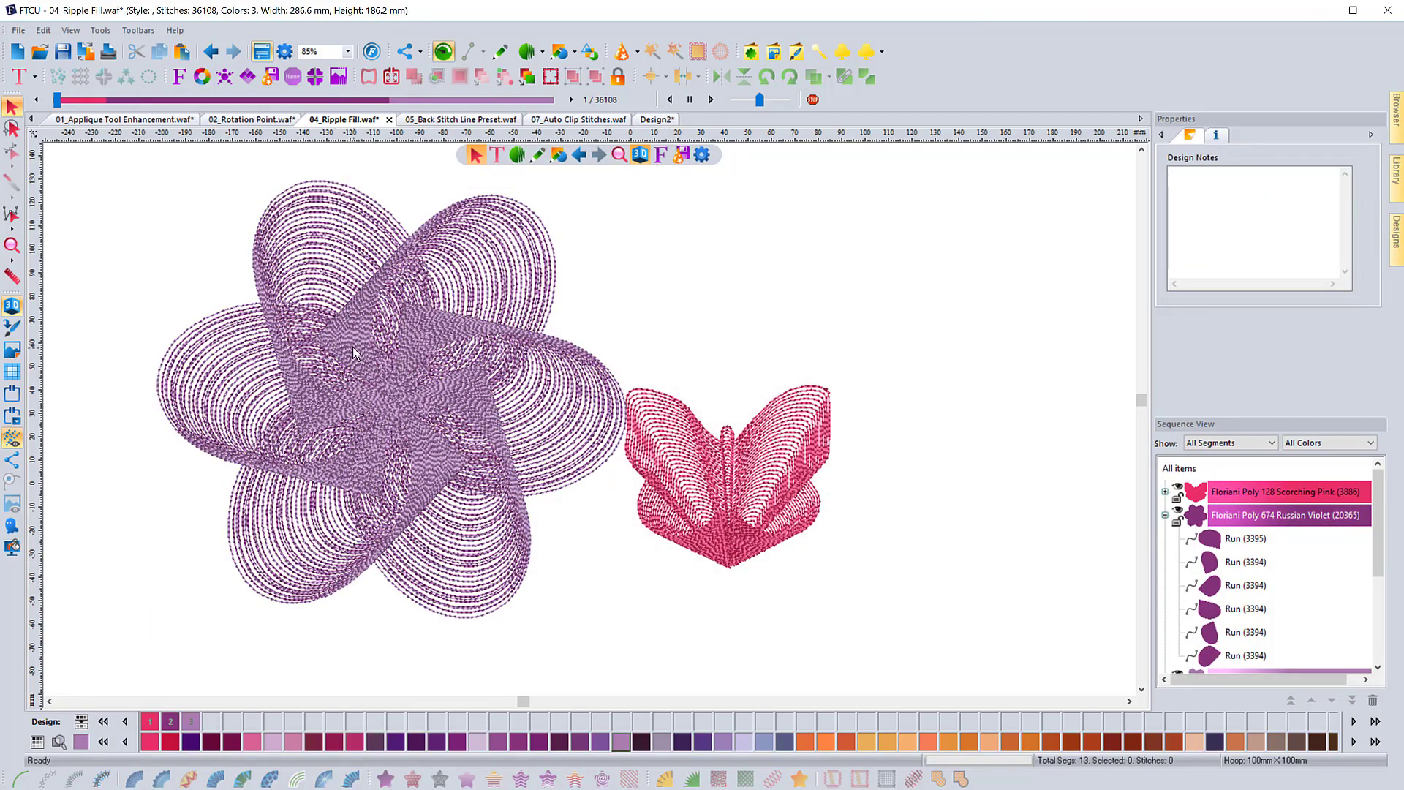
scroll(350, 401, up, 2)
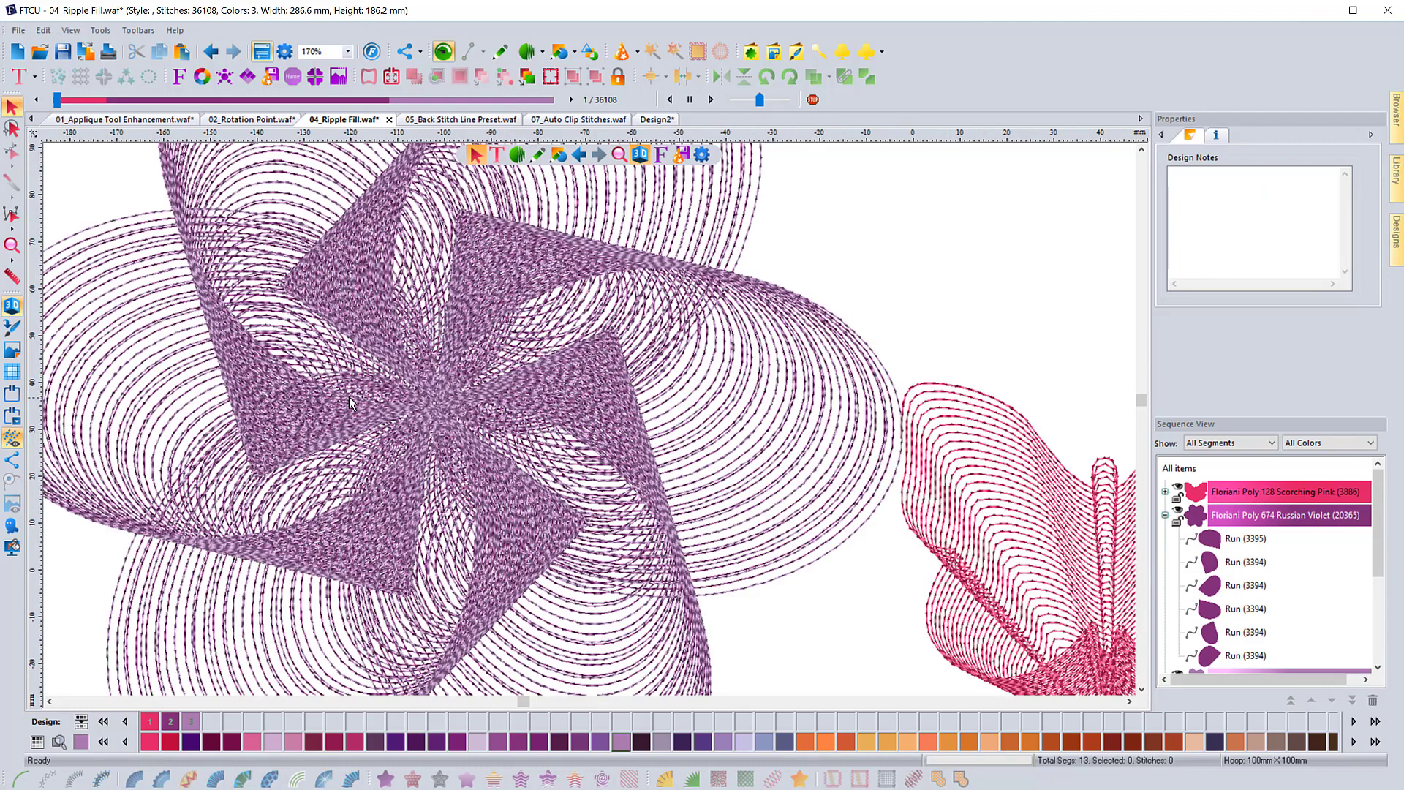
scroll(350, 400, down, 2)
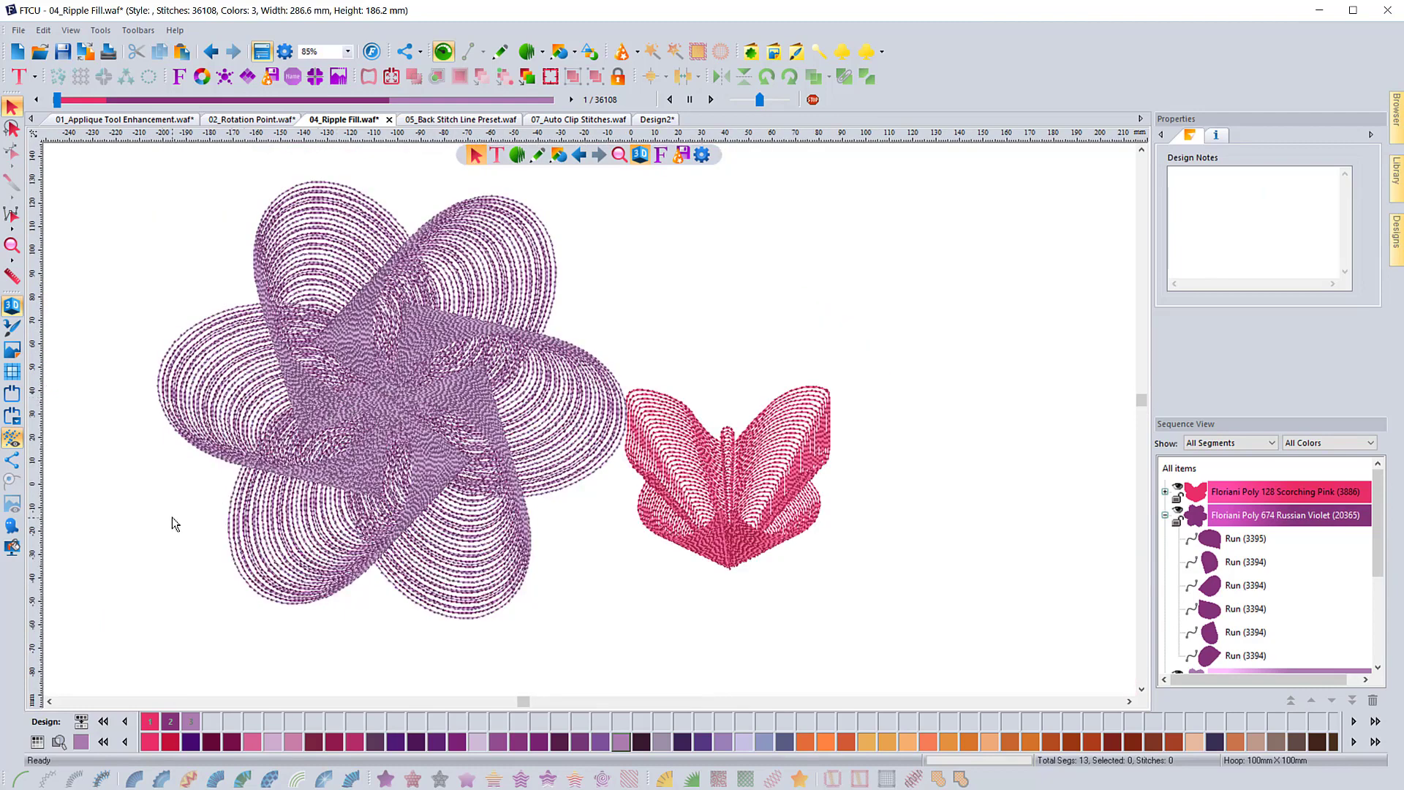